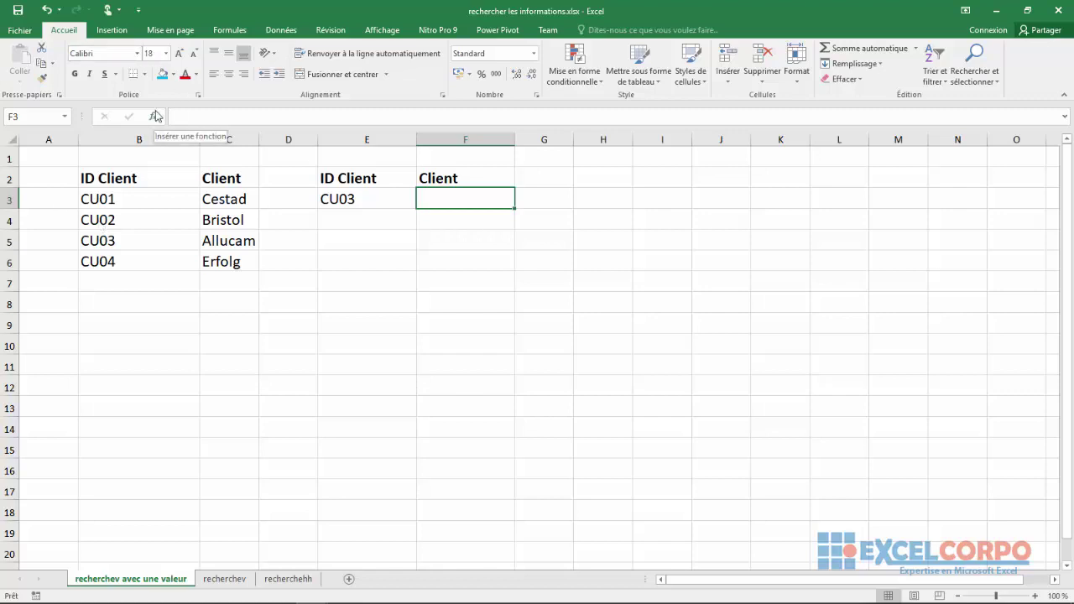
Step: Insert an empty RECHERCHEH function into F3 from the Insert Function list
left_click(156, 116)
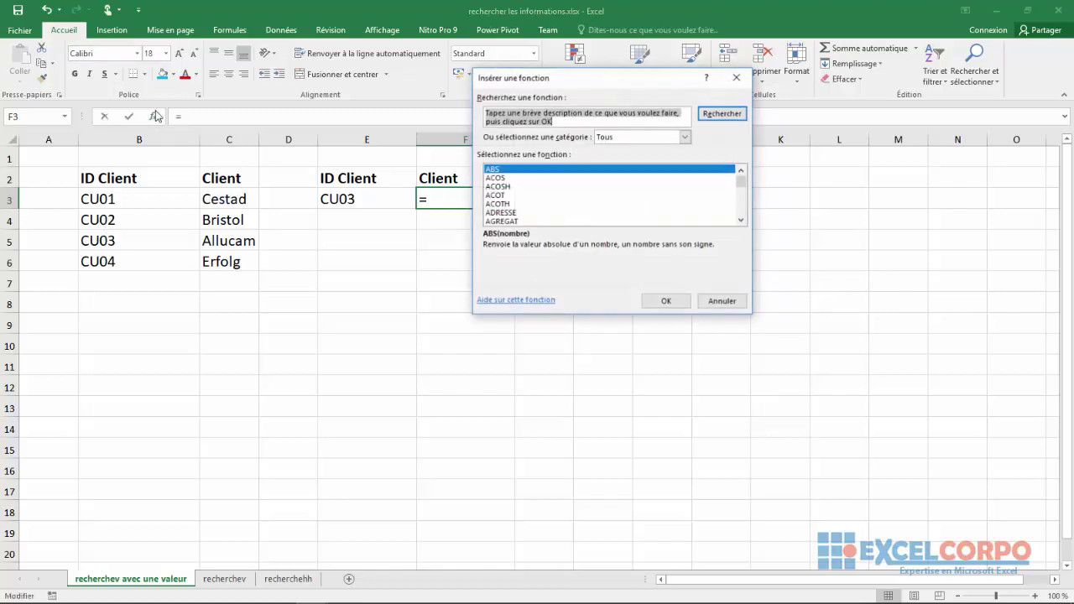
left_click(502, 185)
key("r")
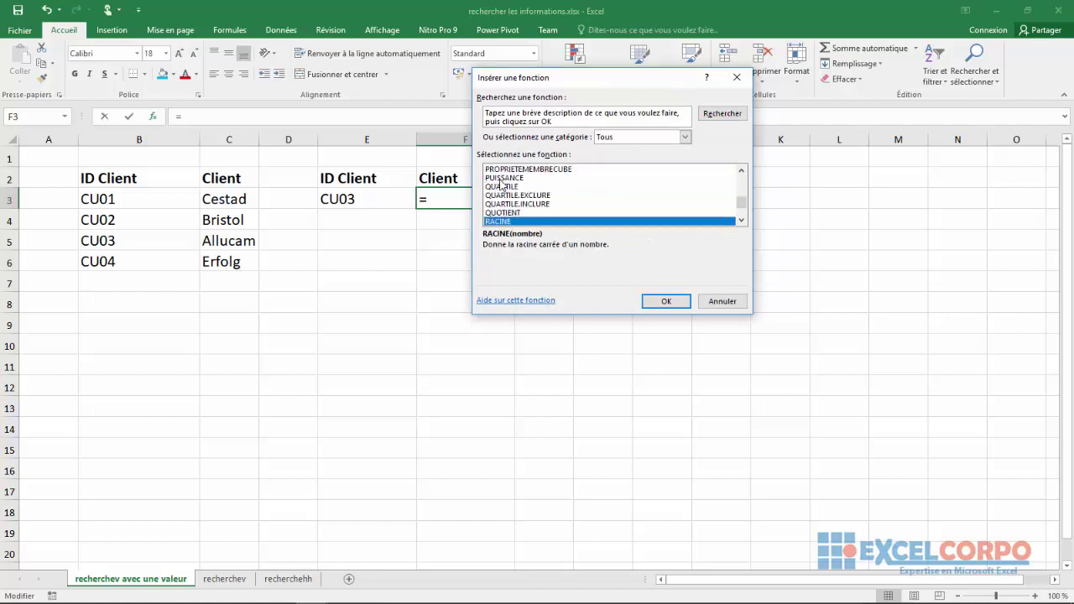
key("Down")
key("Down")
key("Down")
key("Down")
key("Down")
key("Down")
key("Down")
key("Down")
key("Down")
key("Down")
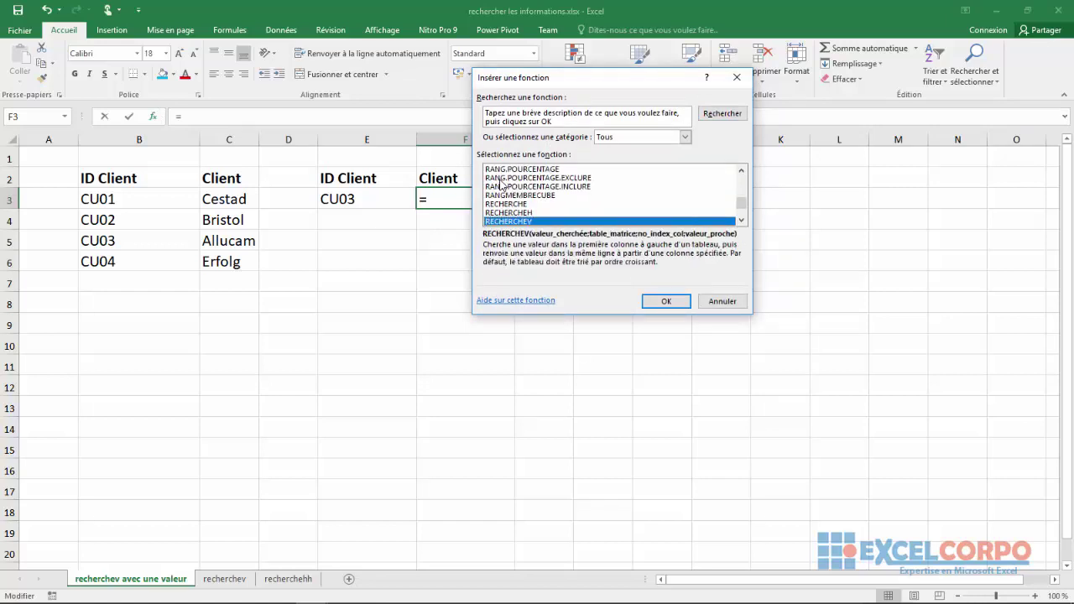
key("Up")
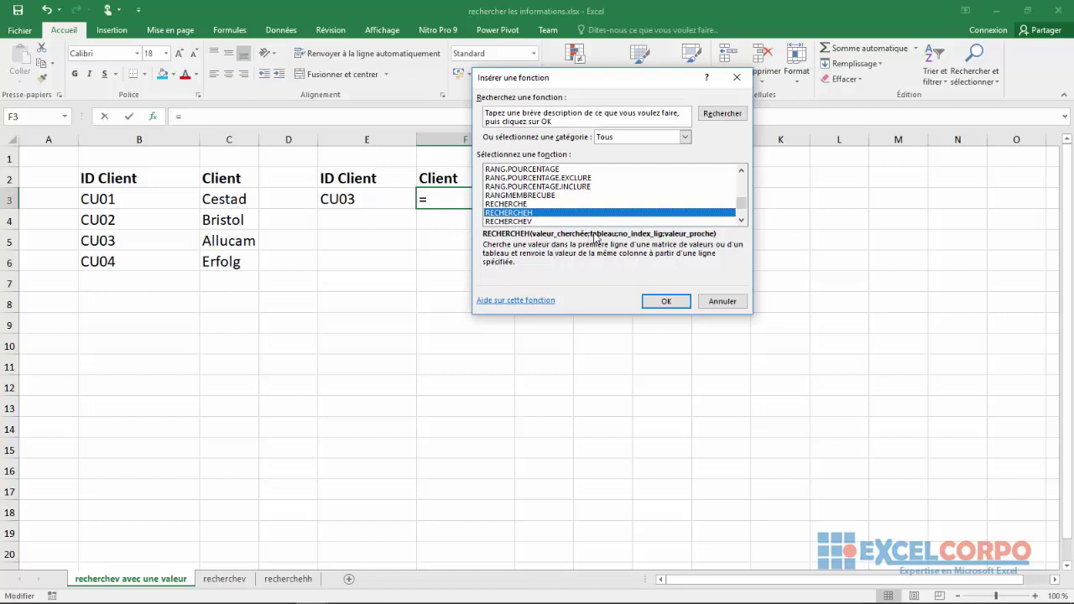
left_click(663, 303)
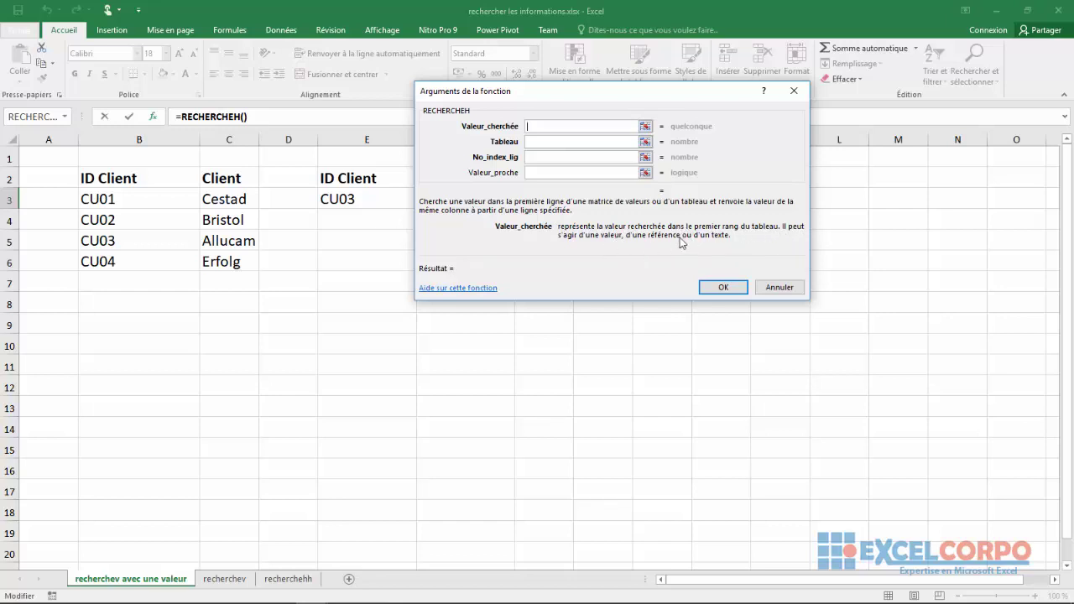
Step: Read the Tableau, No_index_lig and Valeur_proche argument help, then cancel RECHERCHEH
left_click(559, 145)
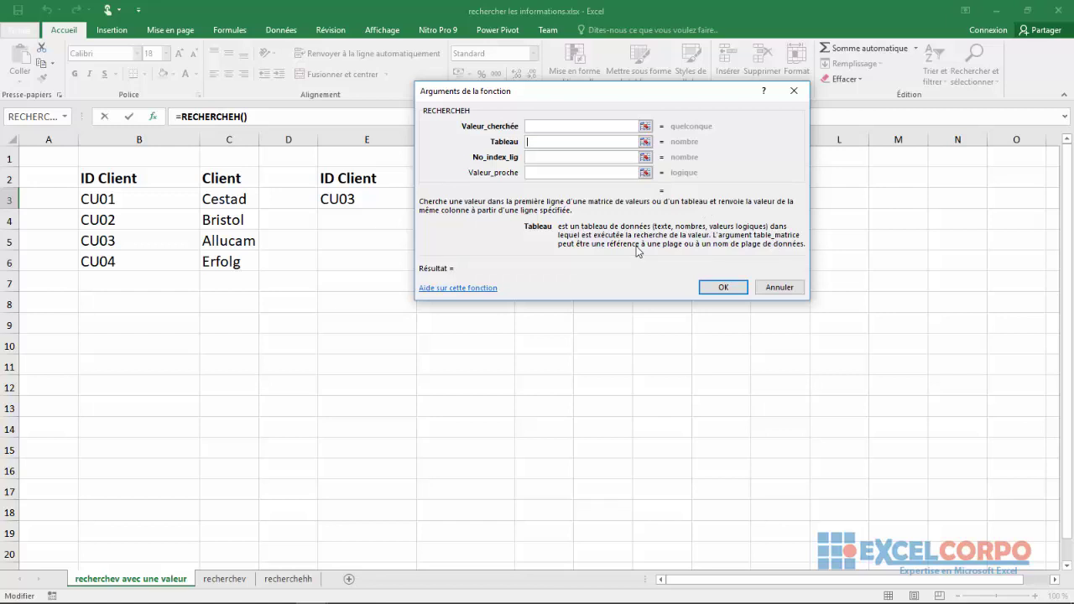
left_click(550, 157)
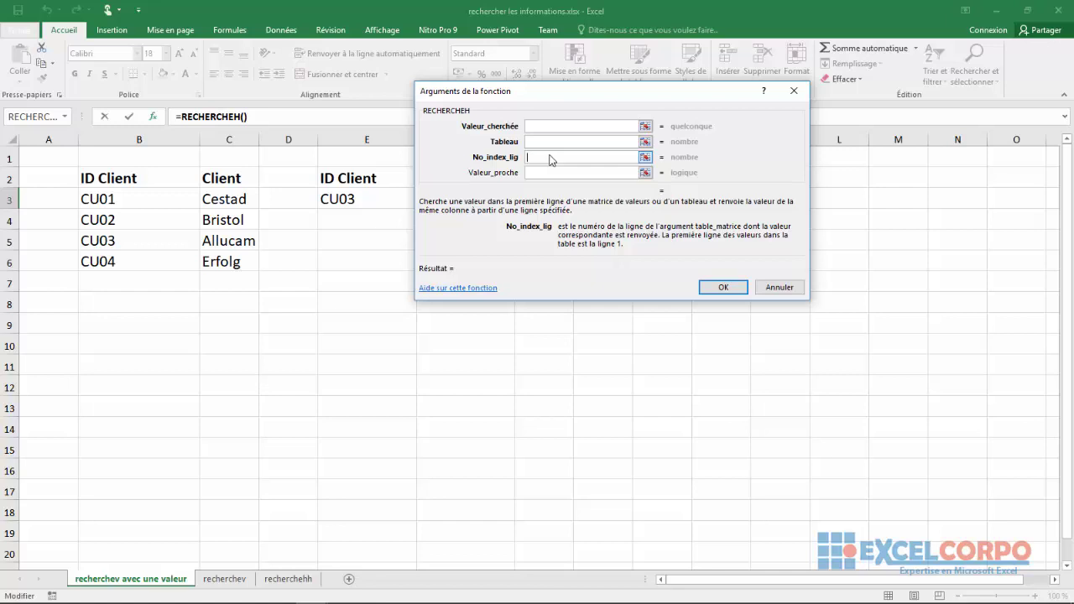
left_click(541, 172)
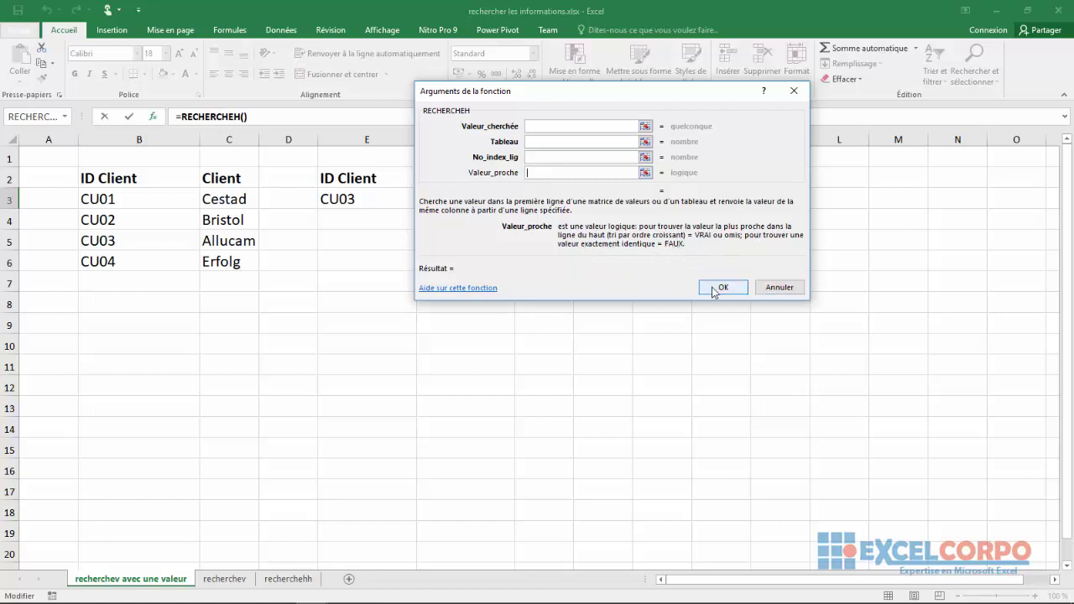
left_click(769, 288)
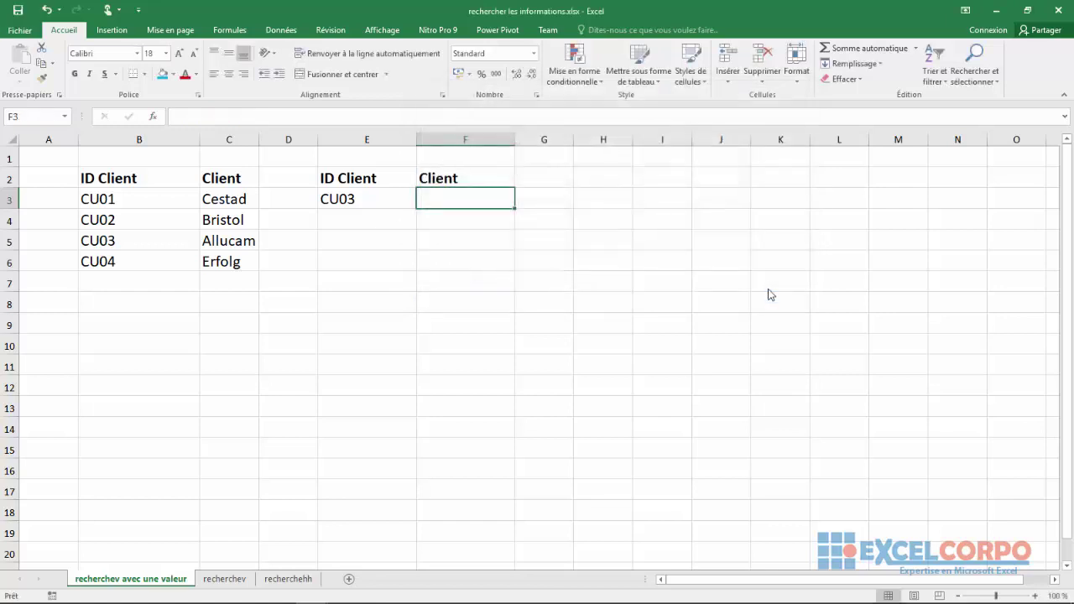
Step: Insert an empty RECHERCHEV function into F3 from the Insert Function list
left_click(153, 117)
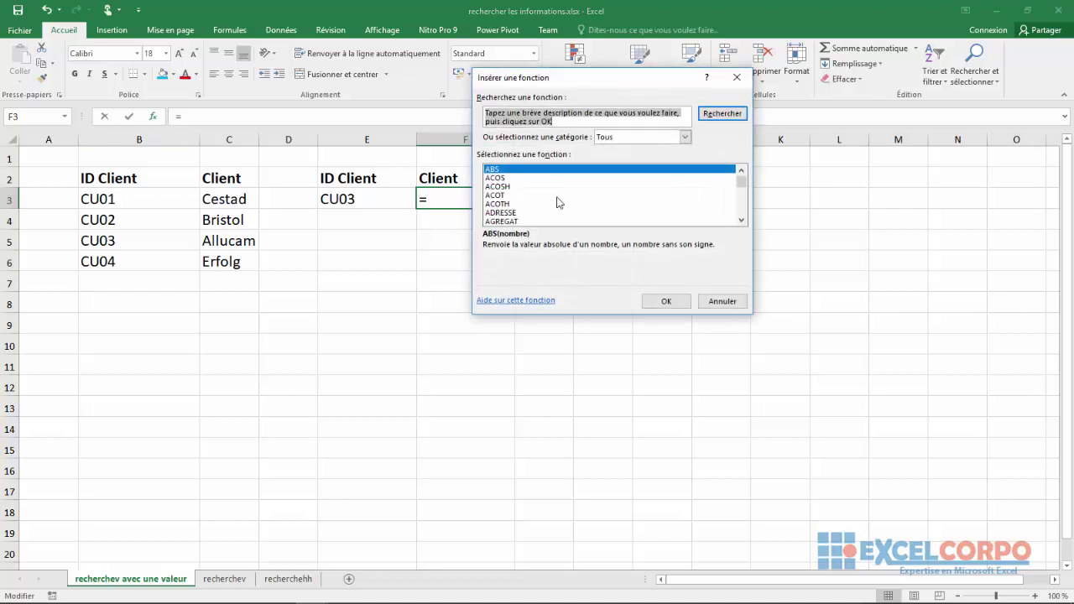
key("r")
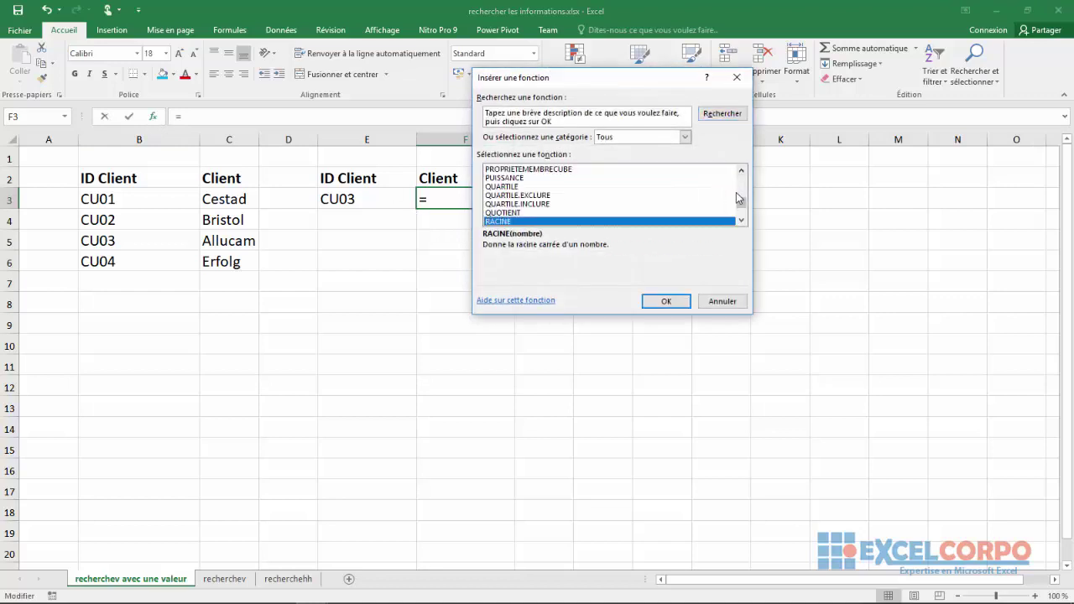
left_click_drag(741, 204, 738, 191)
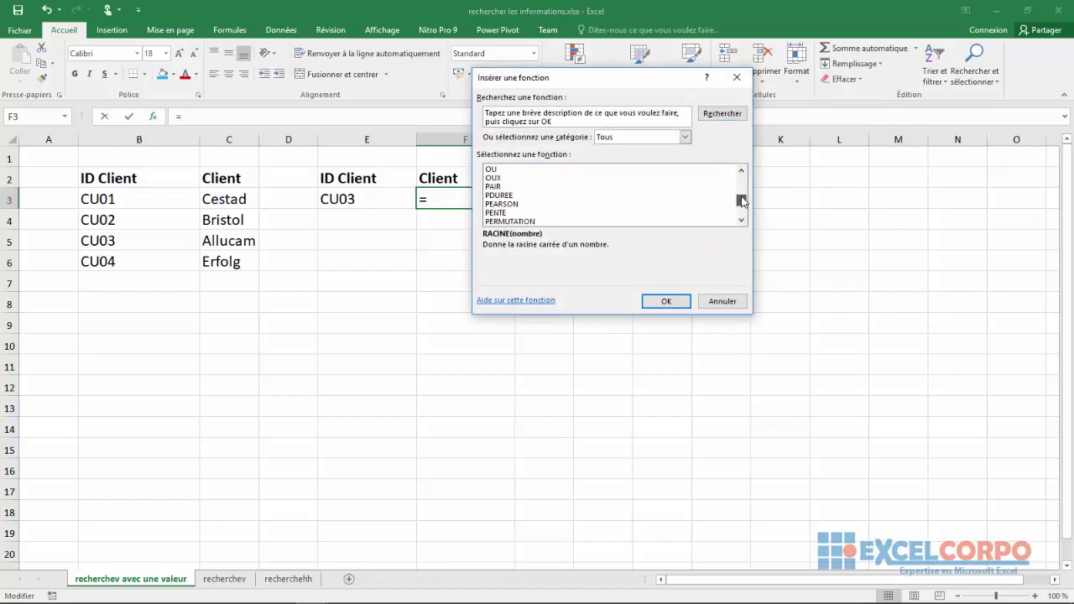
key("Down")
key("Down")
key("Down")
key("Down")
key("Down")
key("Down")
key("Down")
key("Down")
key("Down")
key("Down")
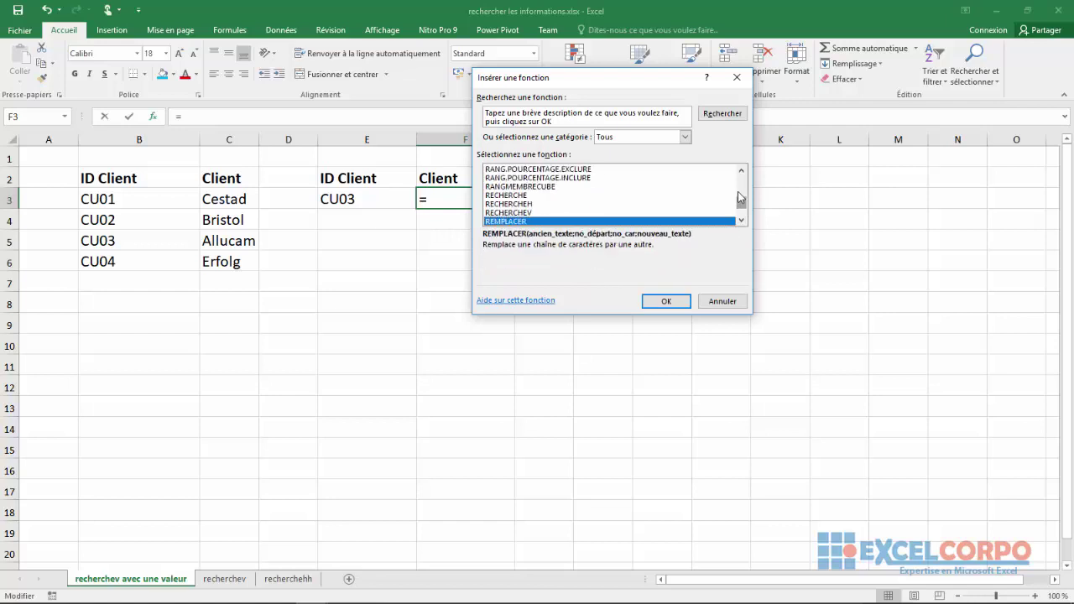
key("Up")
key("Up")
key("Up")
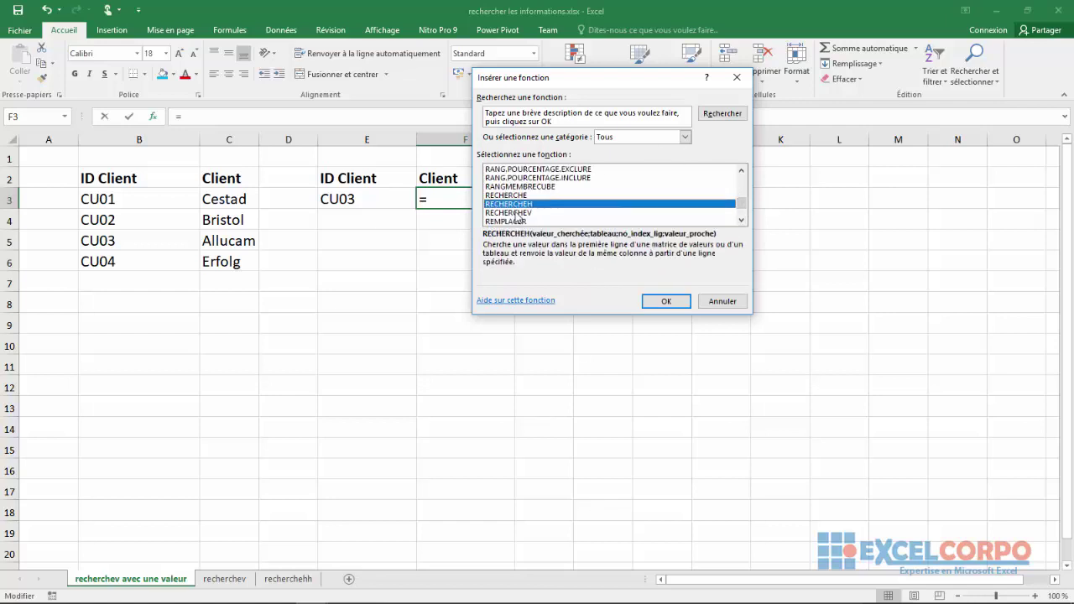
key("Down")
key("Down")
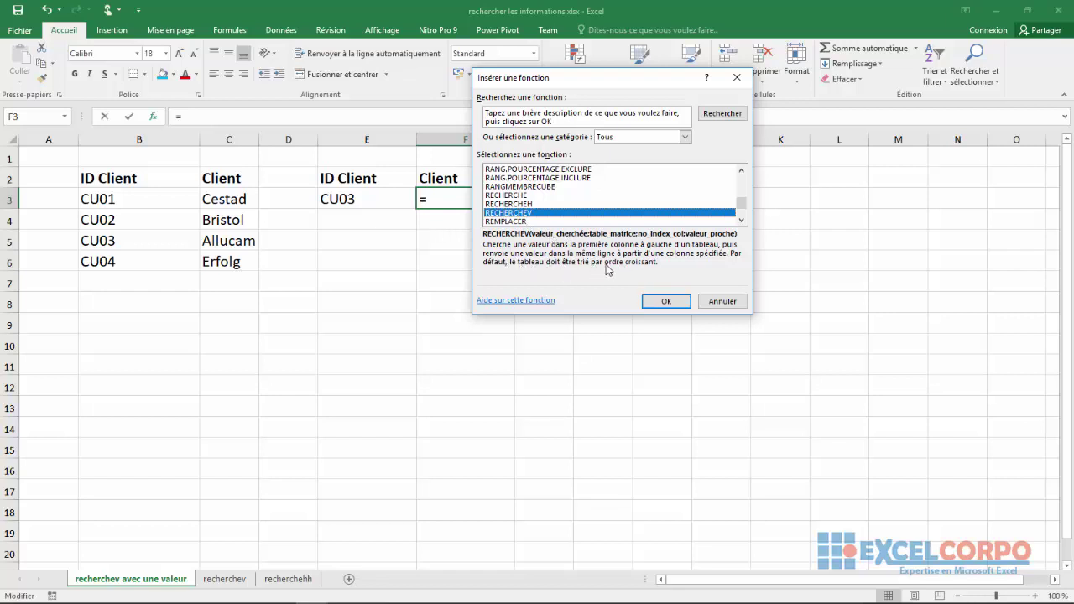
left_click(666, 302)
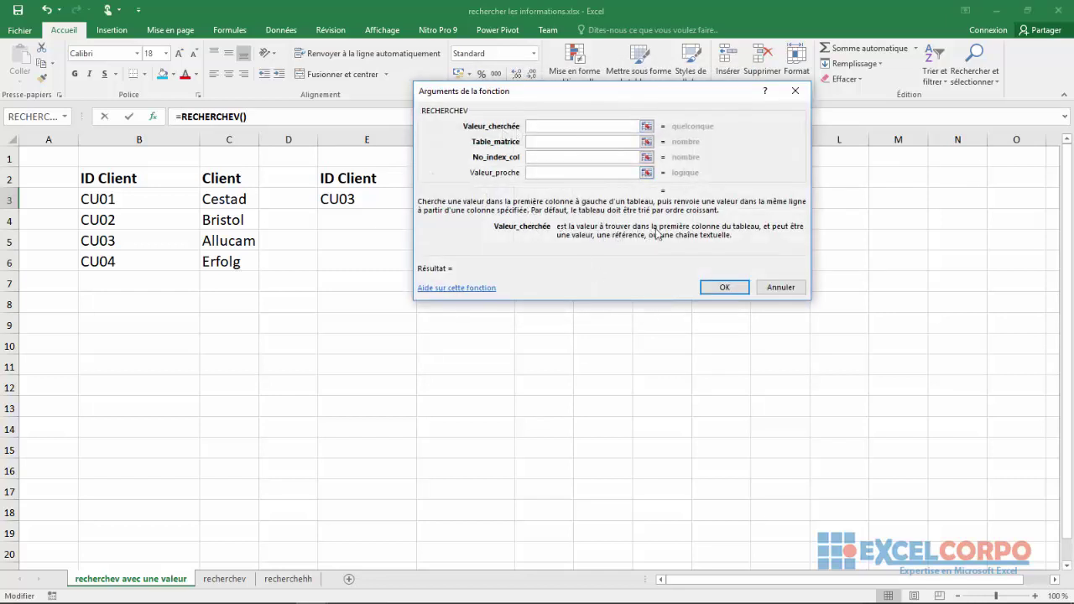
Step: Read the Table_matrice, No_index_col and Valeur_proche descriptions, then cancel RECHERCHEV
left_click(553, 141)
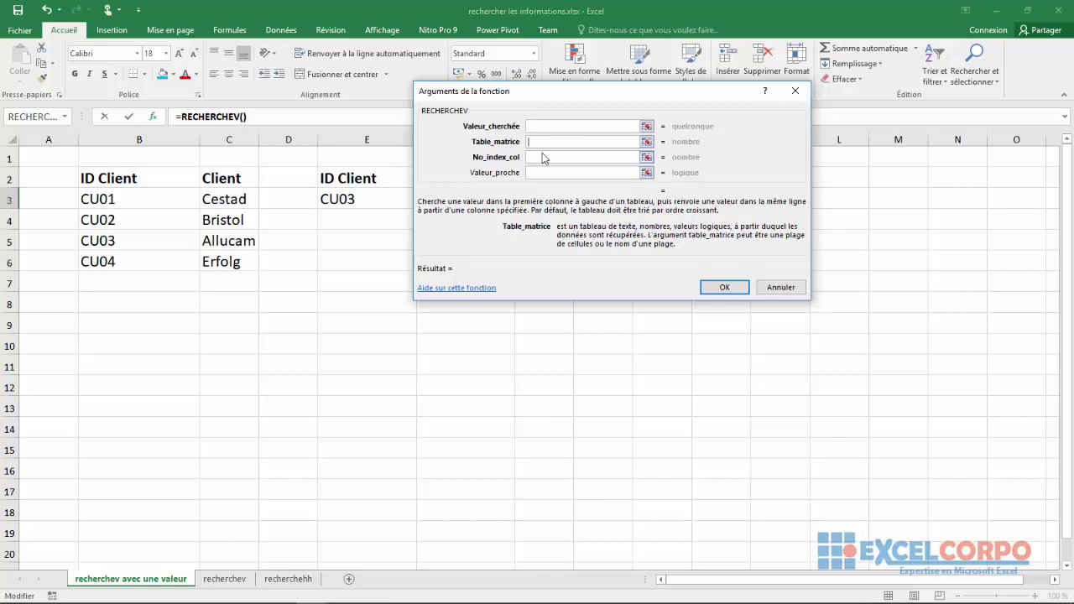
left_click(543, 157)
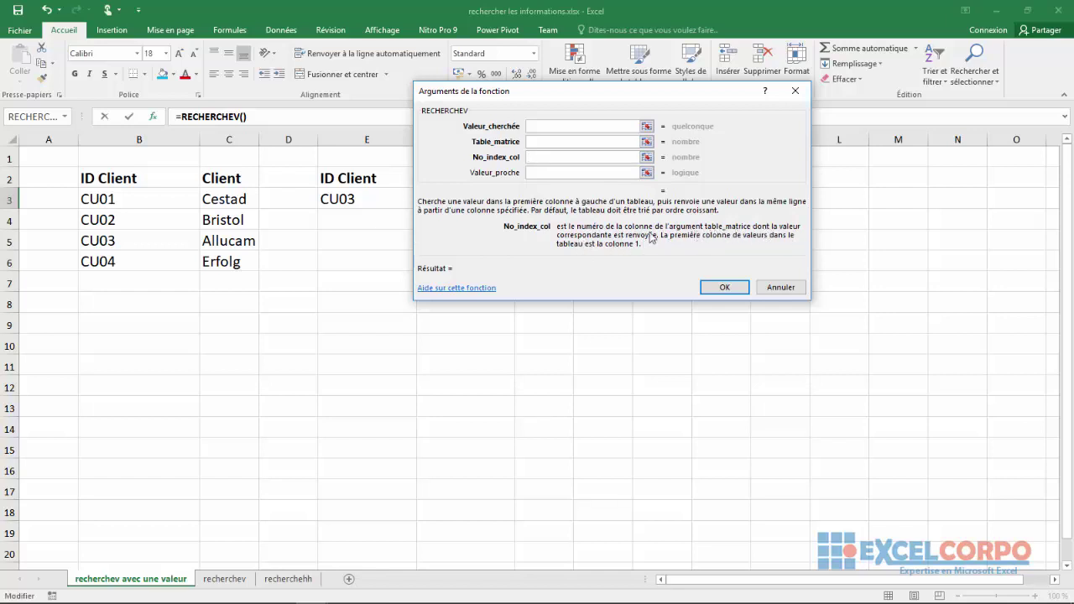
left_click(568, 174)
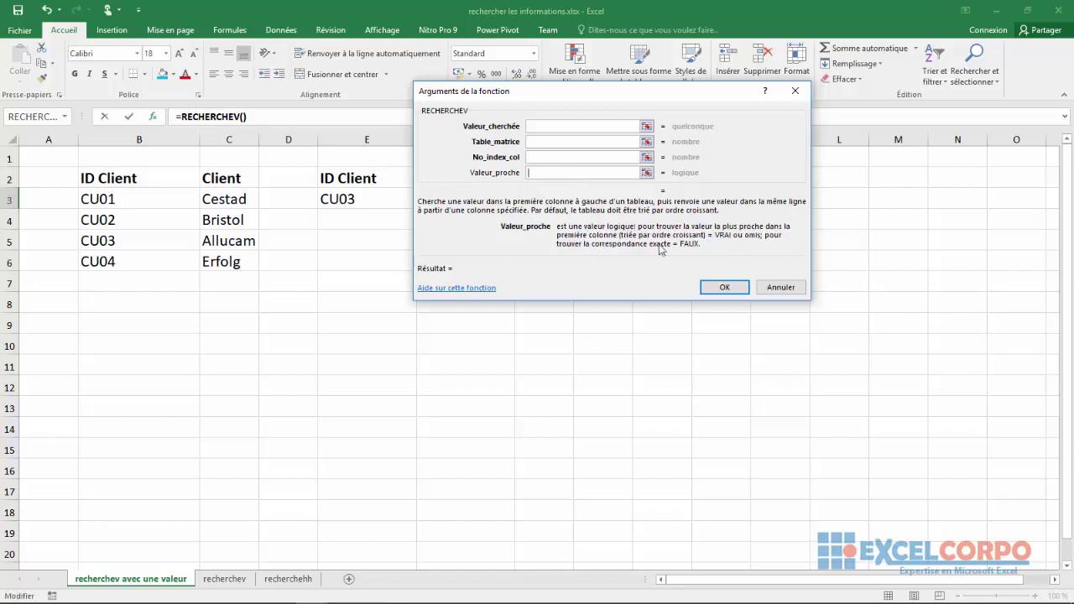
left_click(781, 287)
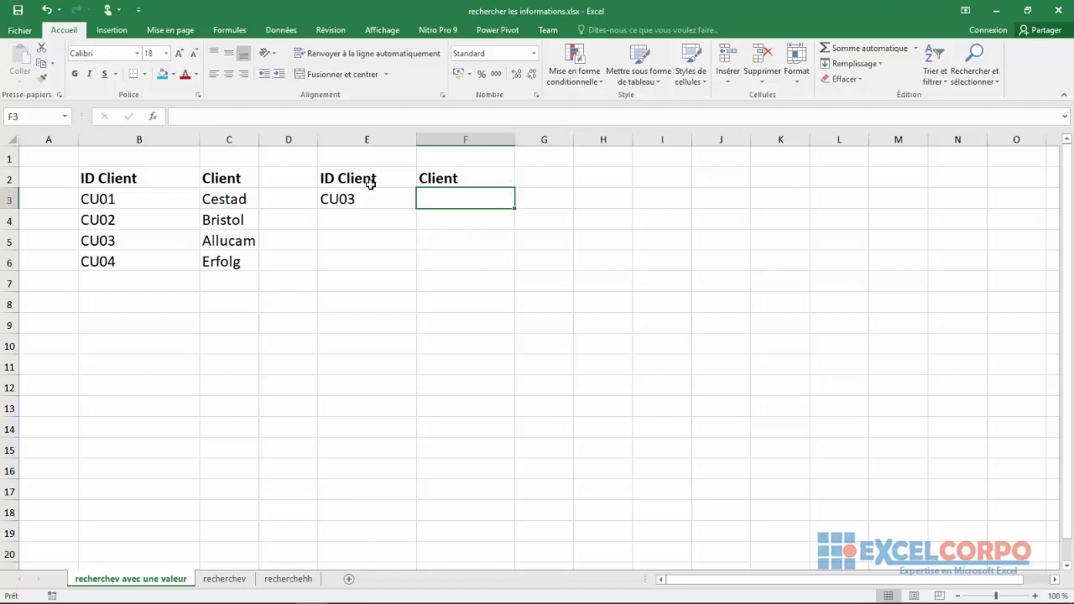
left_click(348, 198)
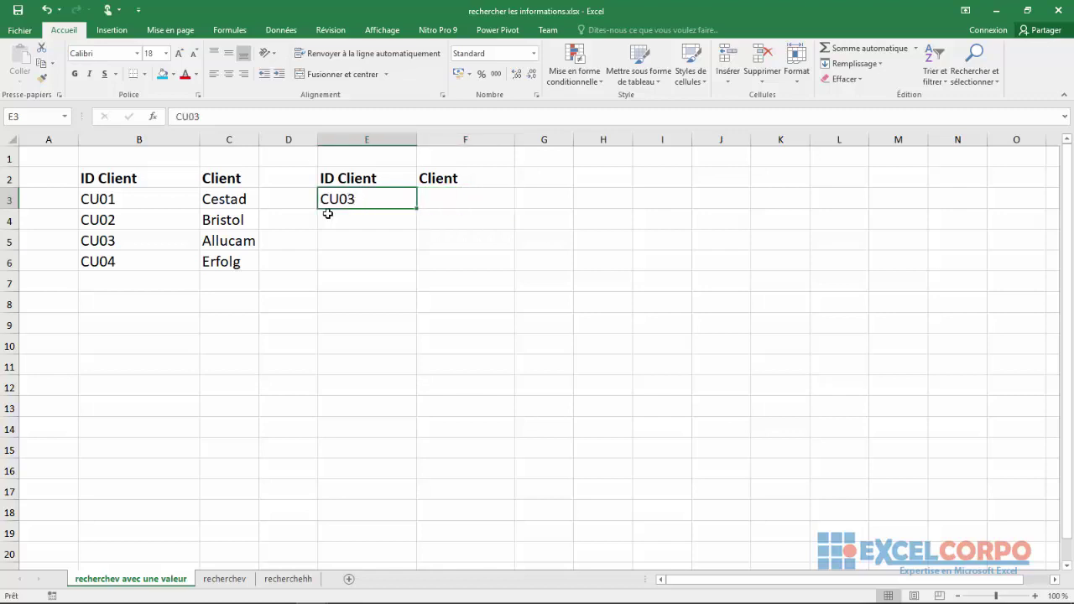
left_click(460, 198)
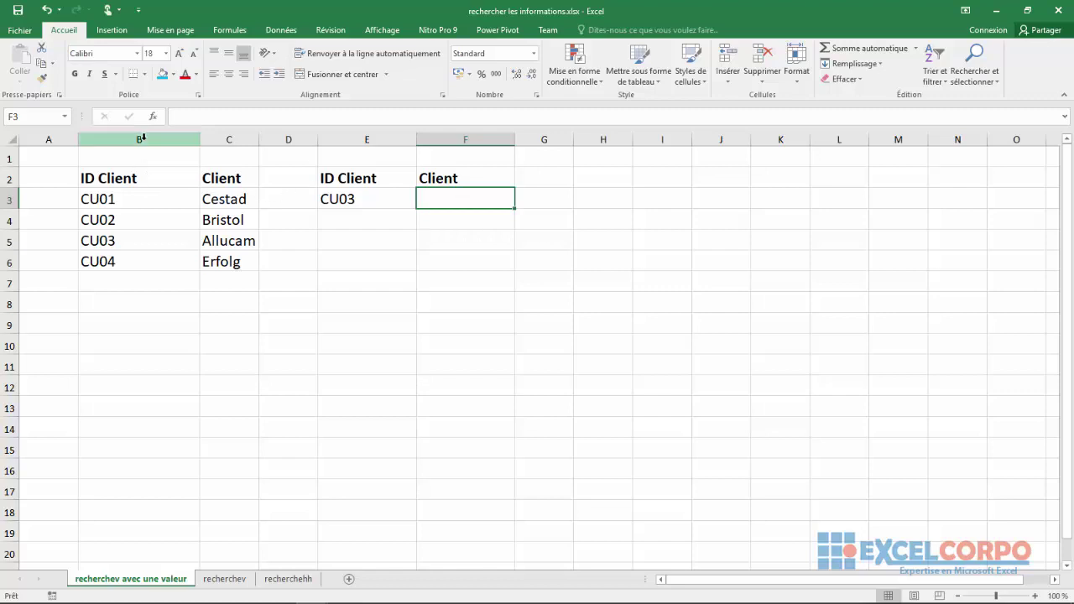
left_click(144, 139)
left_click(214, 140)
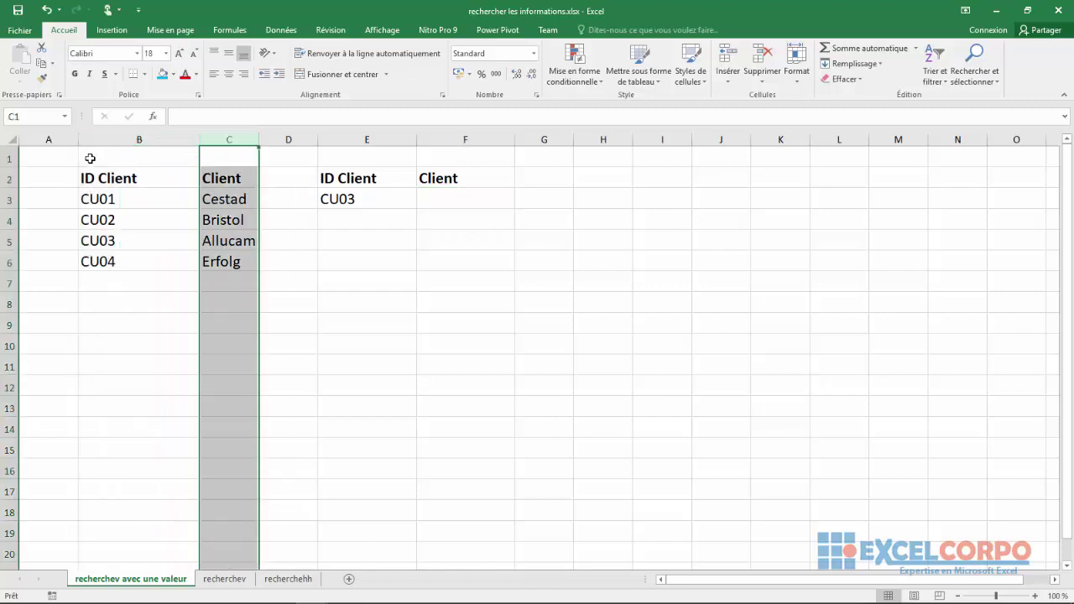
left_click(112, 137)
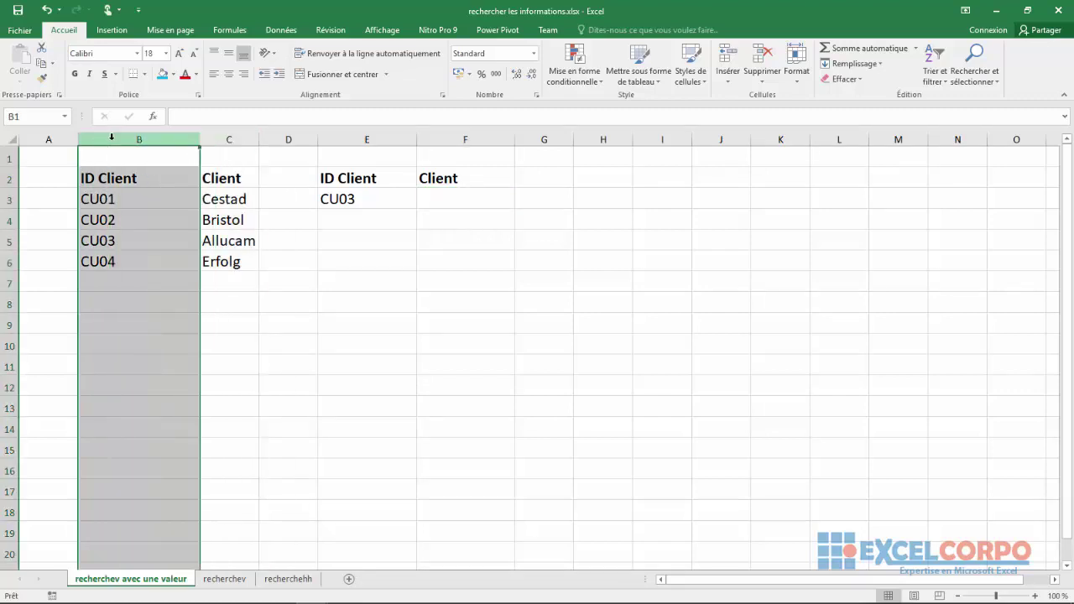
left_click(230, 139)
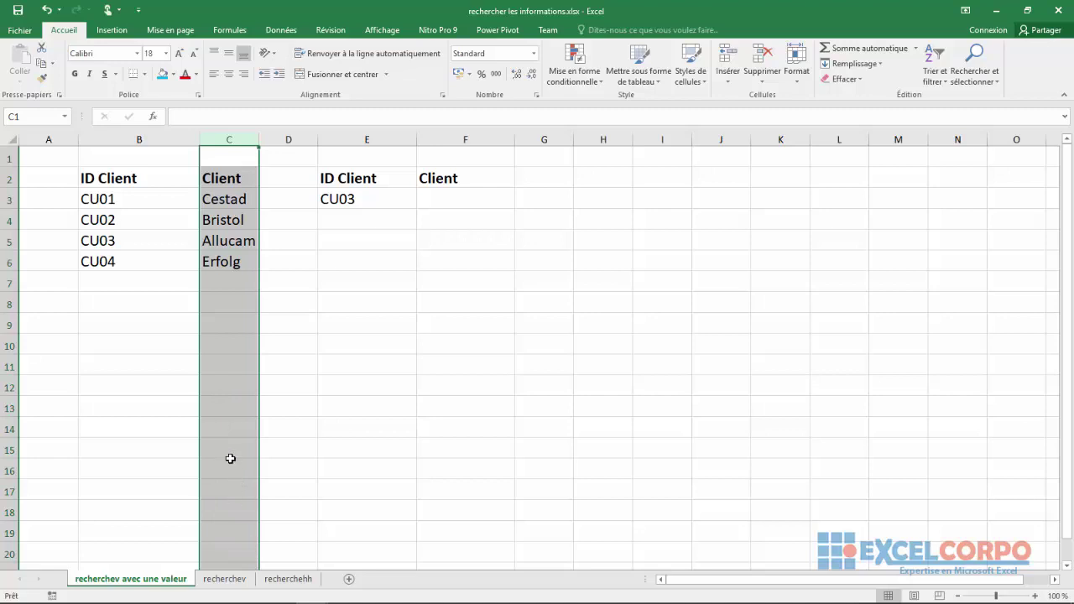
left_click(105, 142)
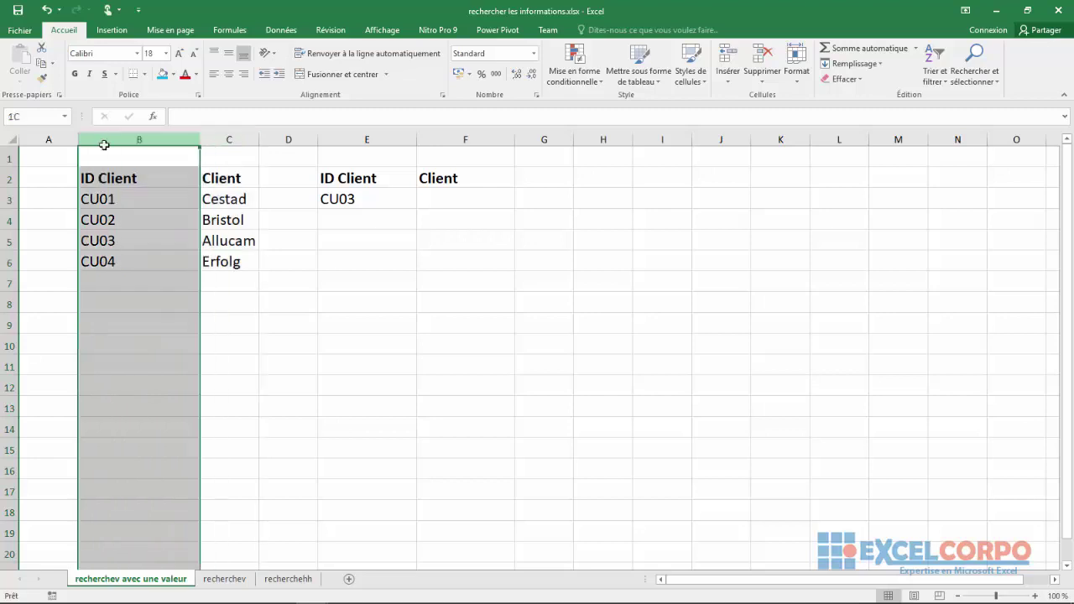
left_click(204, 139)
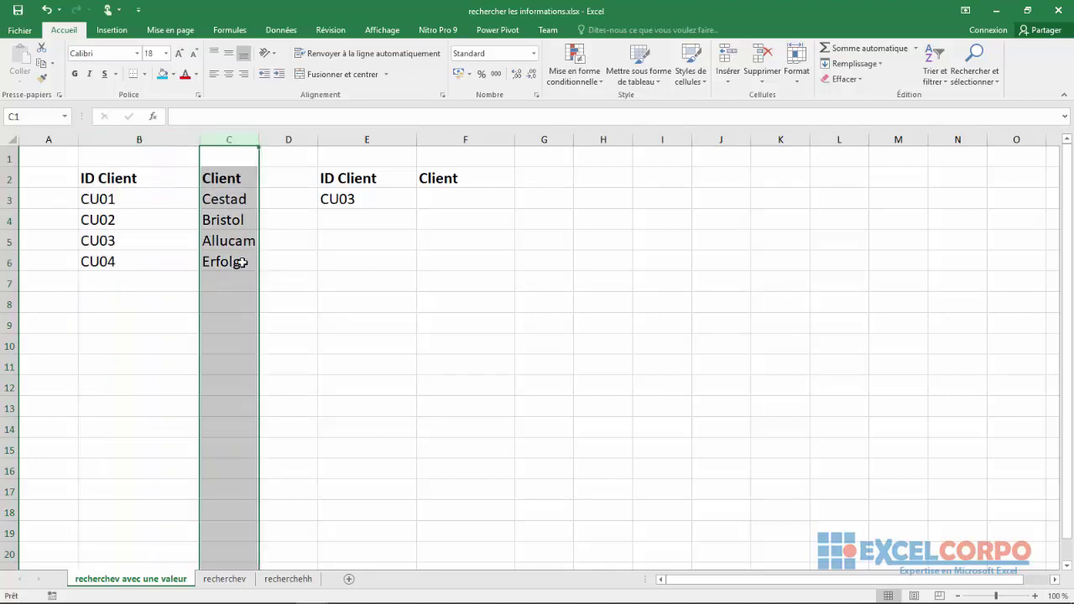
left_click(458, 201)
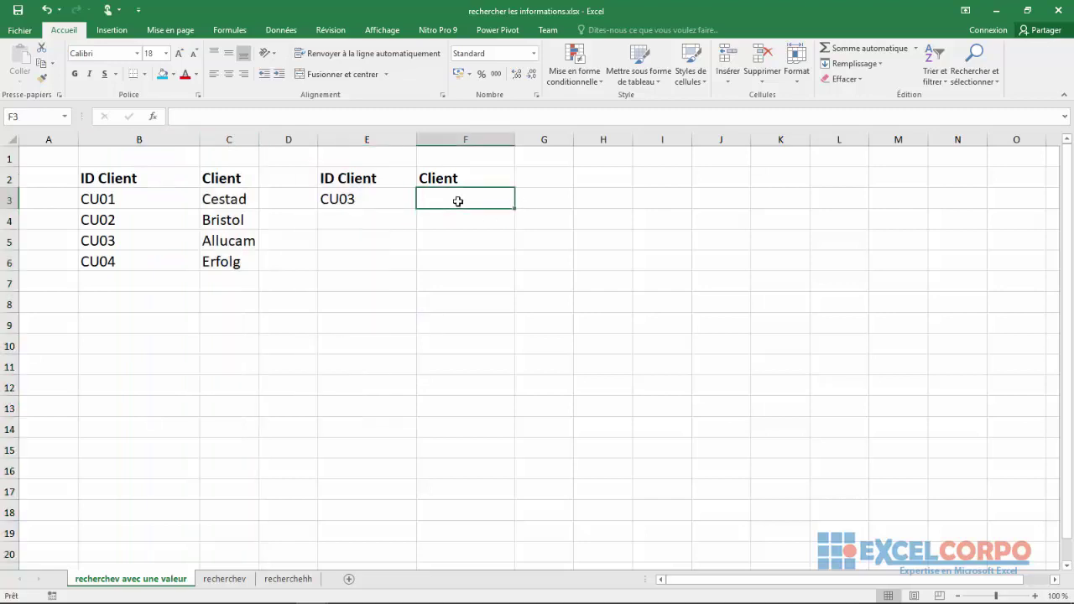
Step: Start a RECHERCHEV formula in F3 with E3 as the lookup value
type("=")
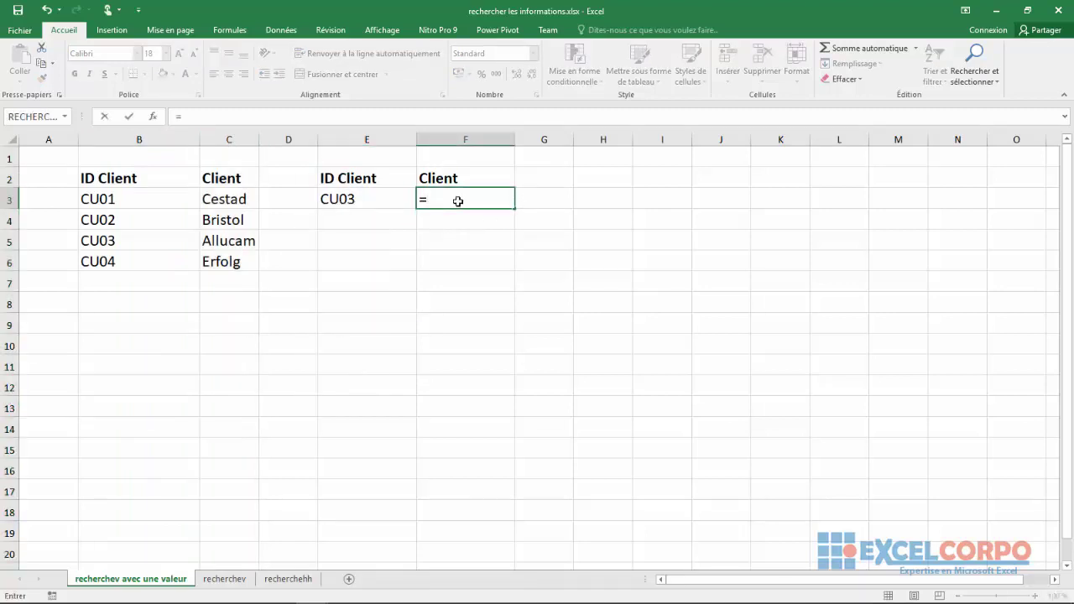
type("cherch")
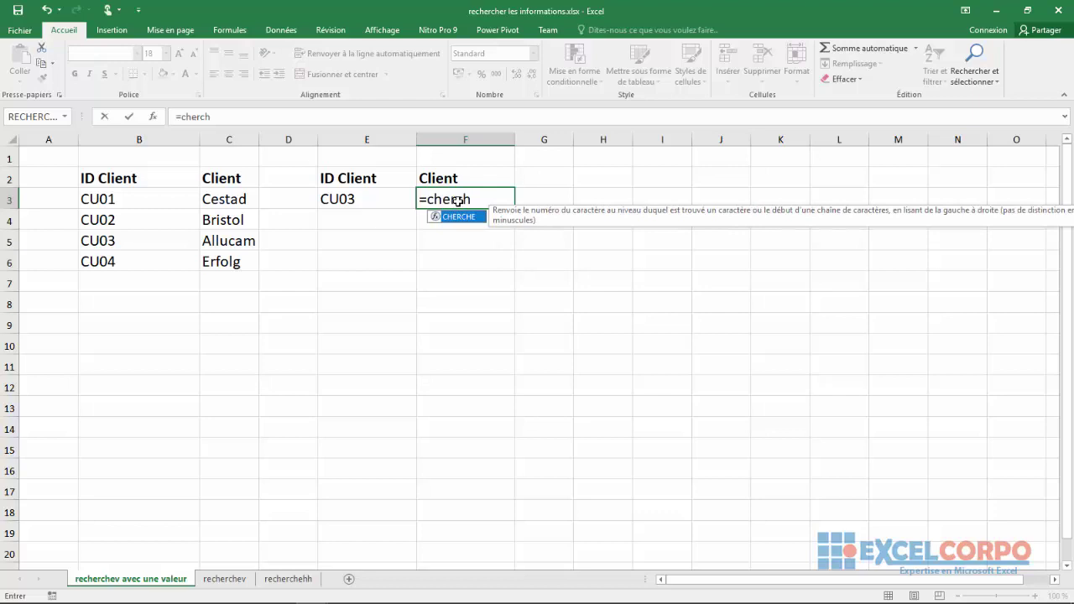
key("BackSpace")
key("BackSpace")
key("BackSpace")
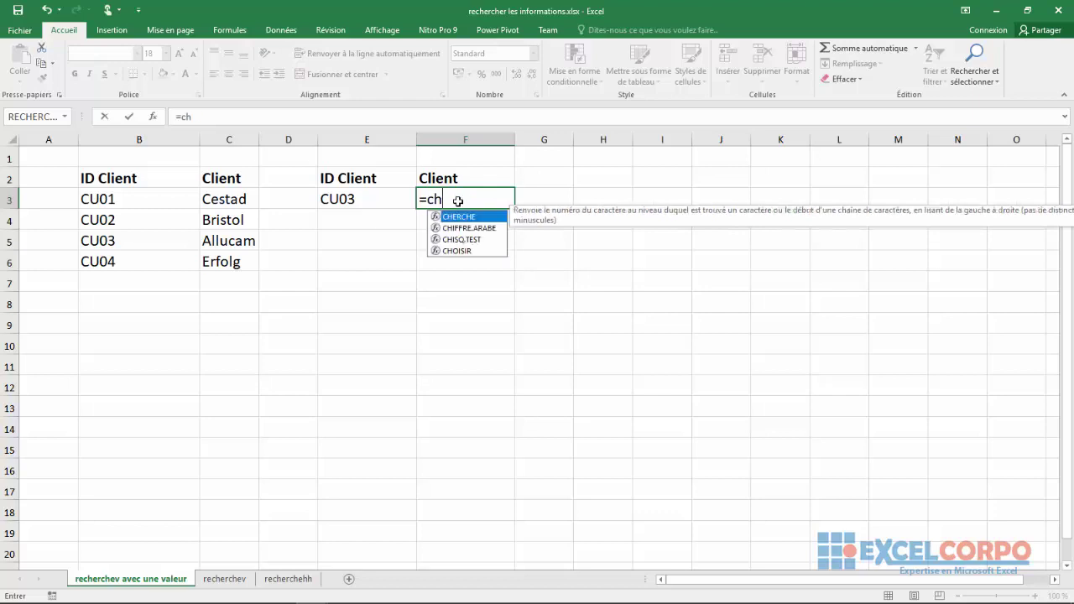
key("BackSpace")
key("BackSpace")
type("reche")
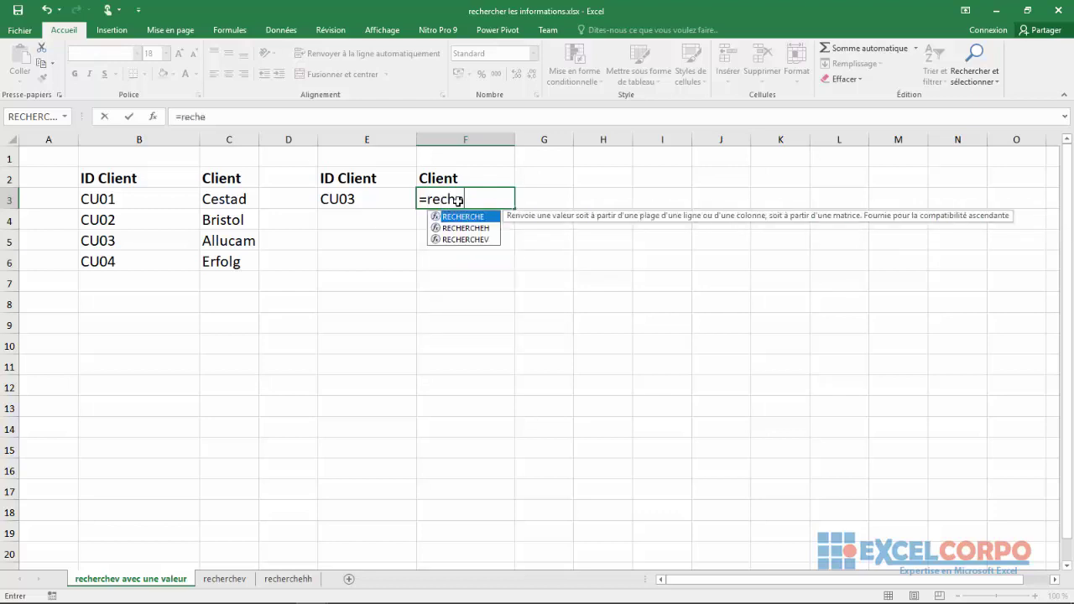
double_click(484, 243)
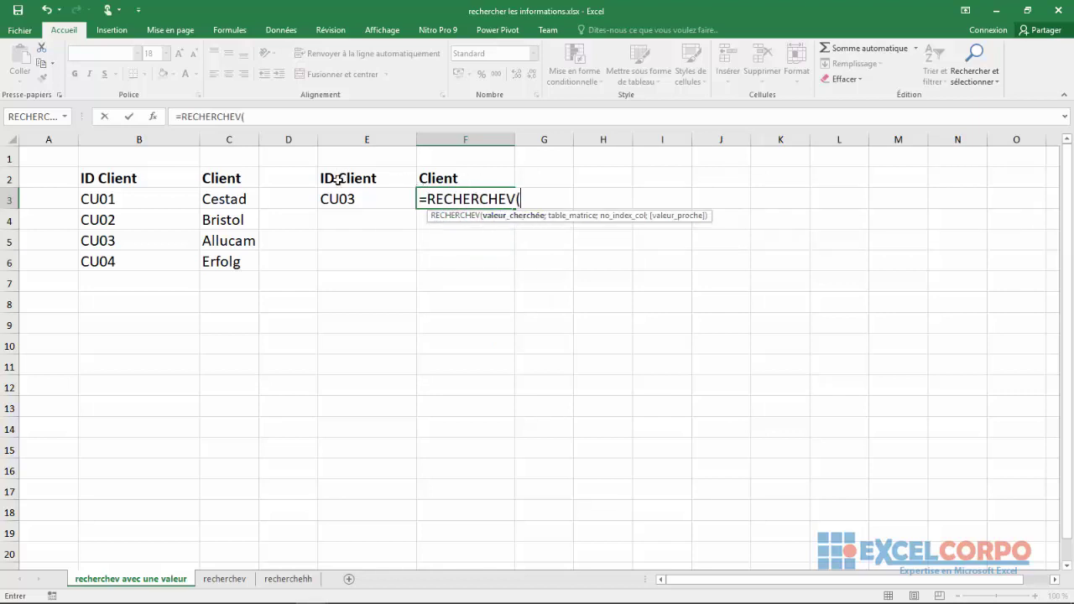
left_click(377, 201)
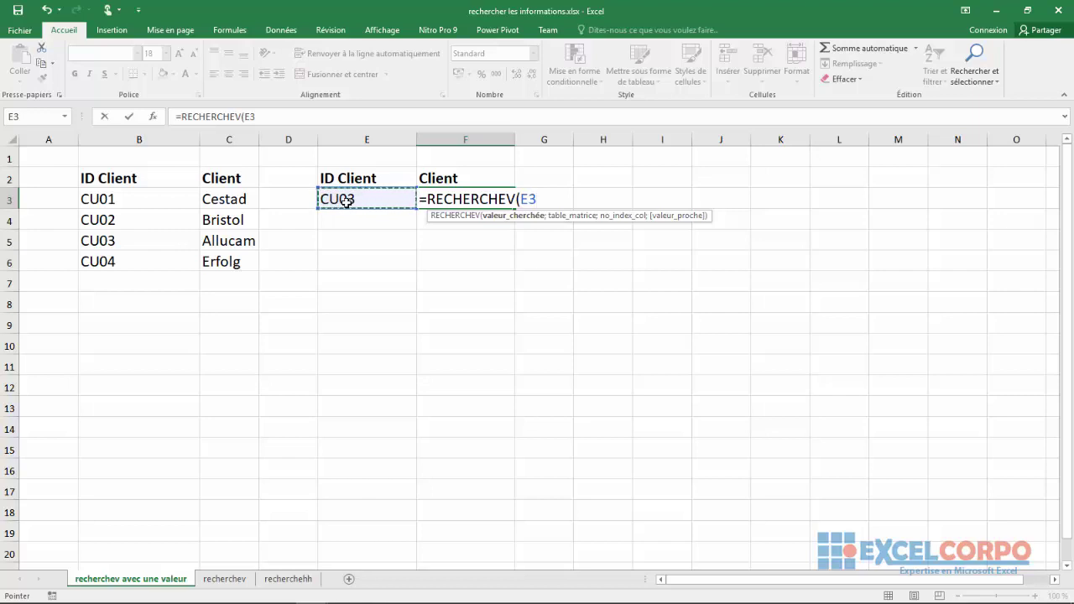
type("'")
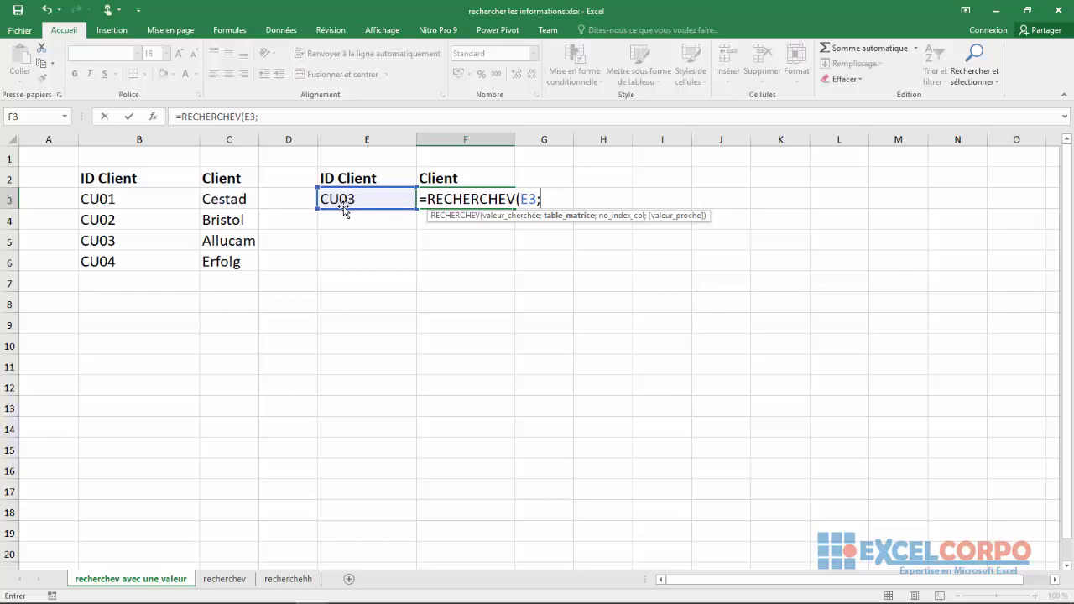
Step: Complete it with range B3:C6, column 2 and FAUX, returning Allucam
mouse_move(101, 198)
left_mouse_down()
mouse_move(207, 241)
mouse_move(207, 256)
left_mouse_up()
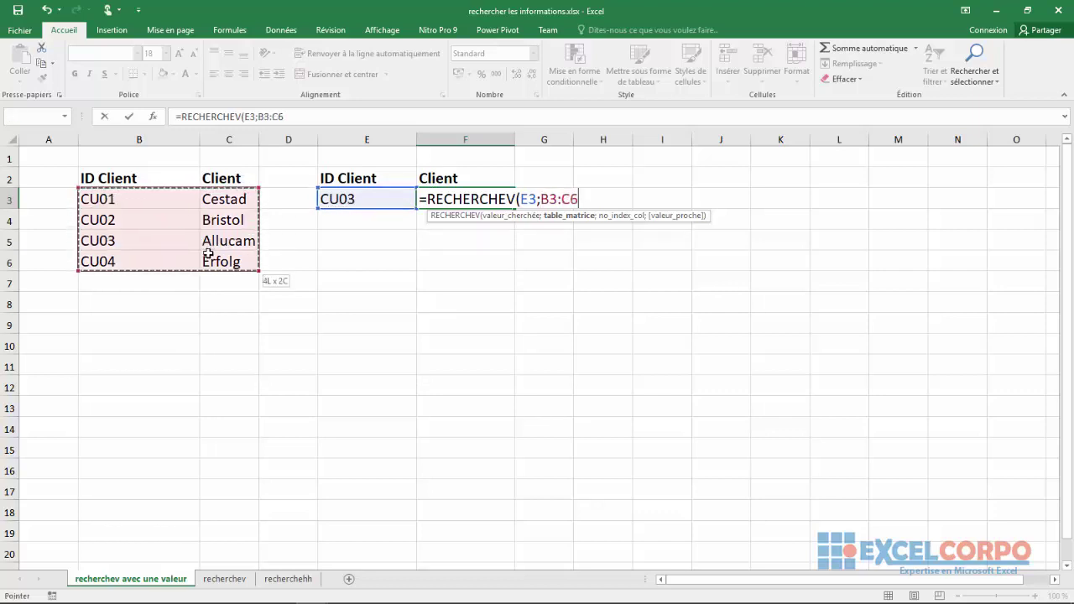
left_click_drag(208, 254, 207, 254)
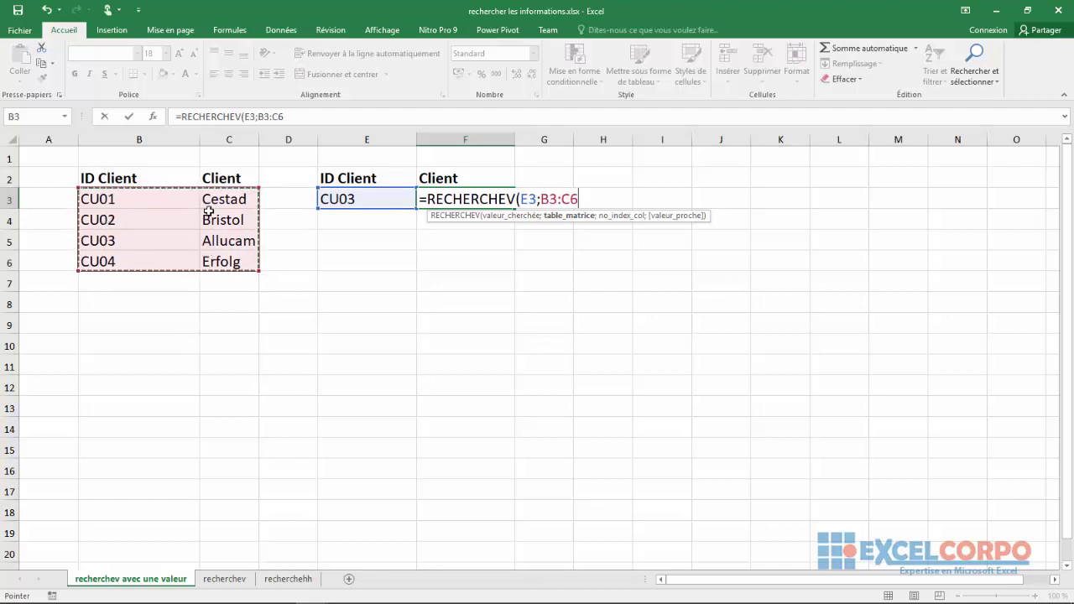
type(";2")
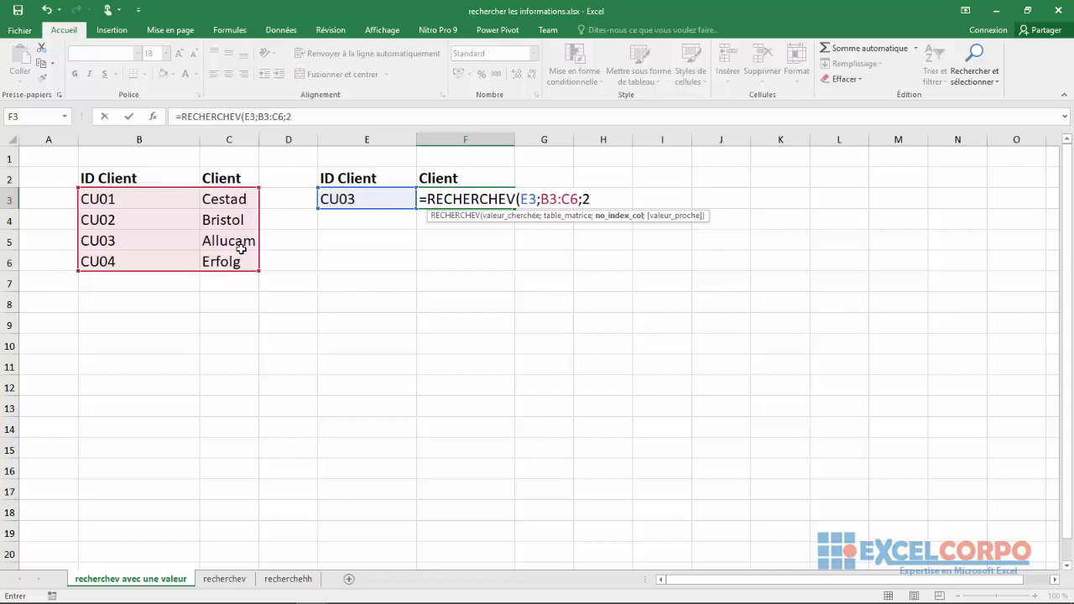
type(";")
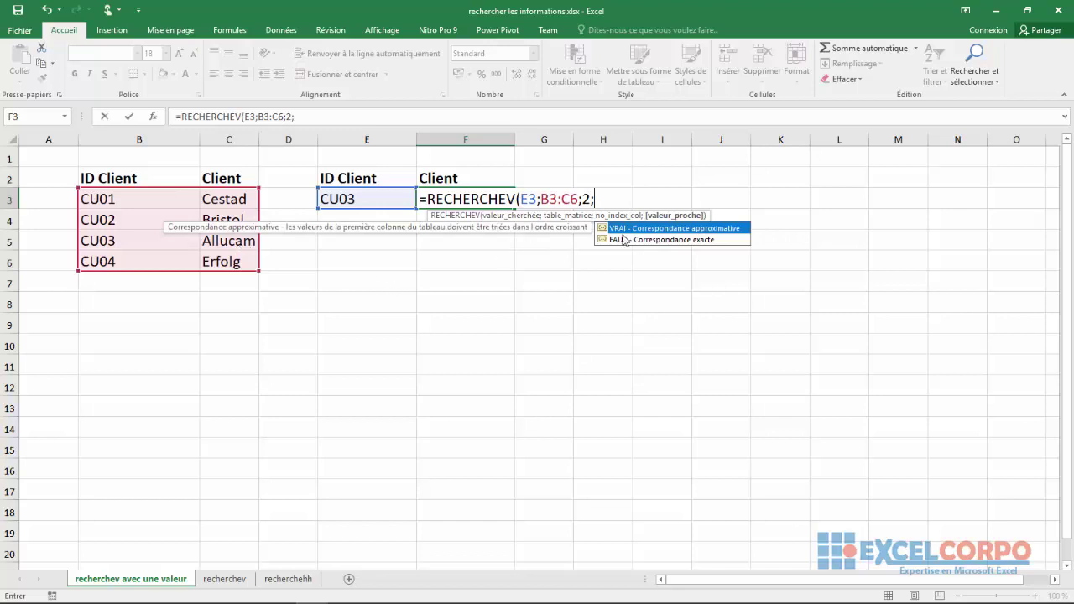
left_click(623, 241)
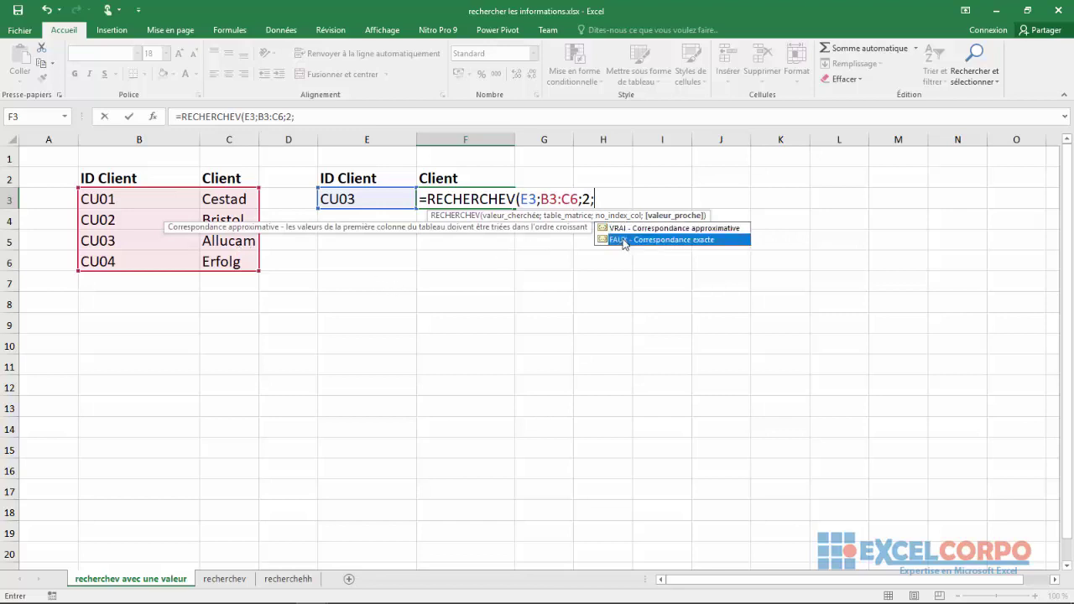
double_click(624, 241)
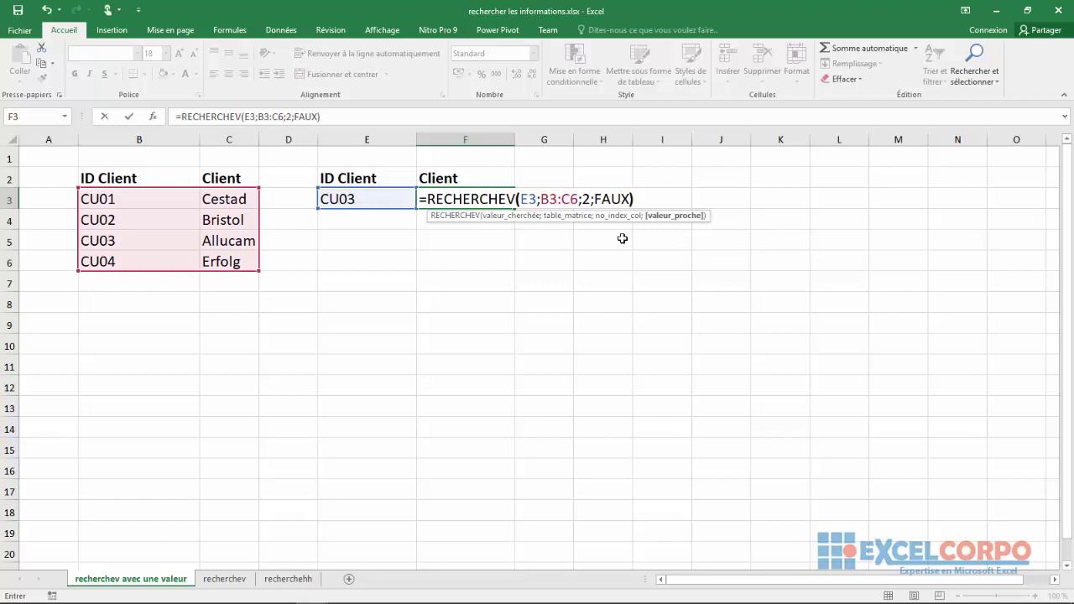
key("Return")
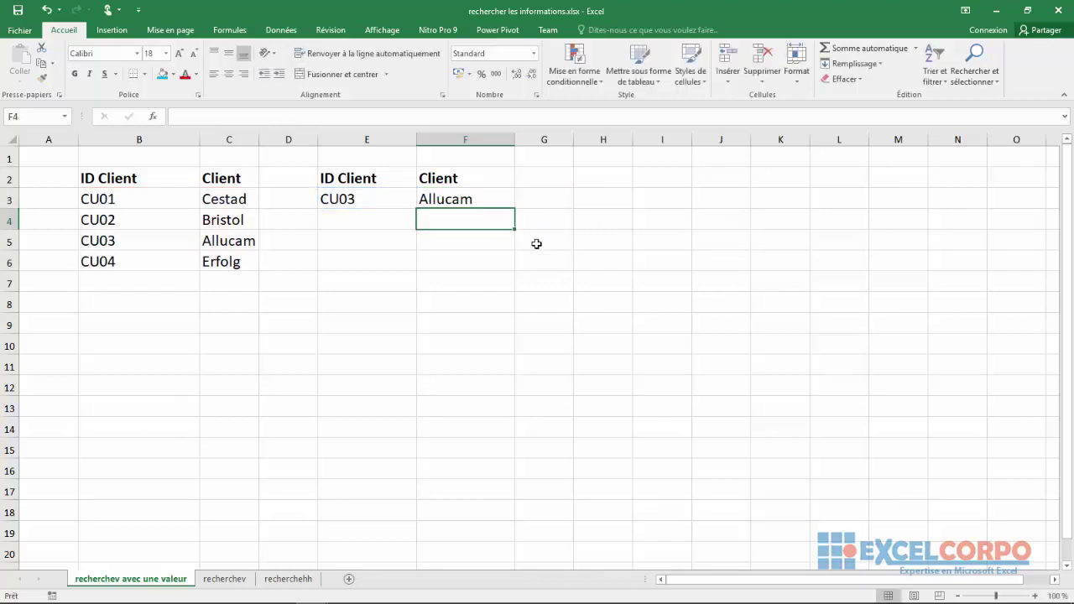
Step: Review F3's lookup formula against the CU03 row in the client table
left_click(380, 267)
left_click(440, 194)
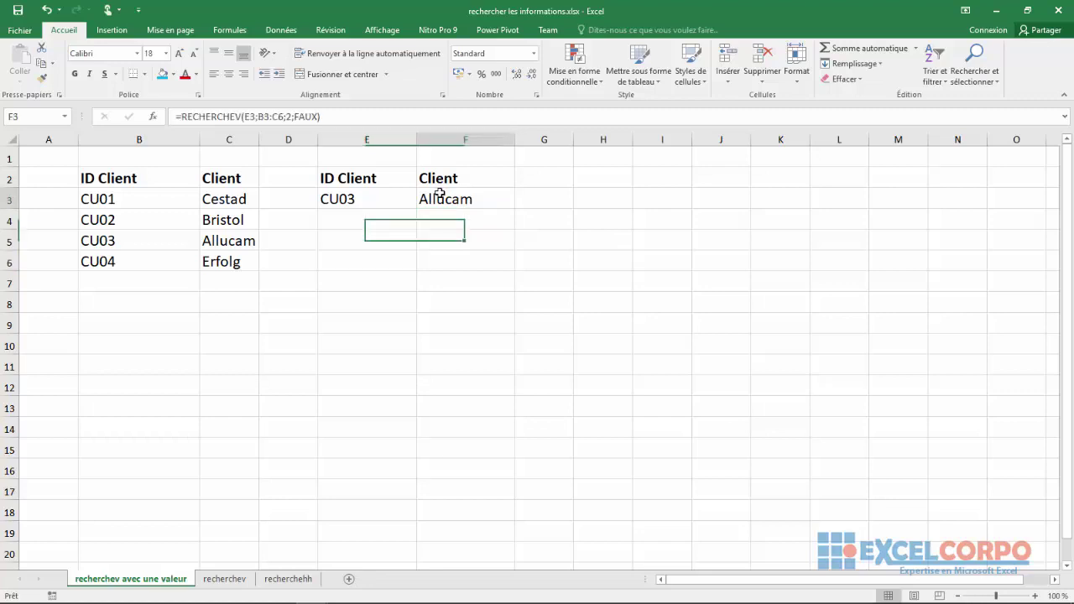
left_click(343, 203)
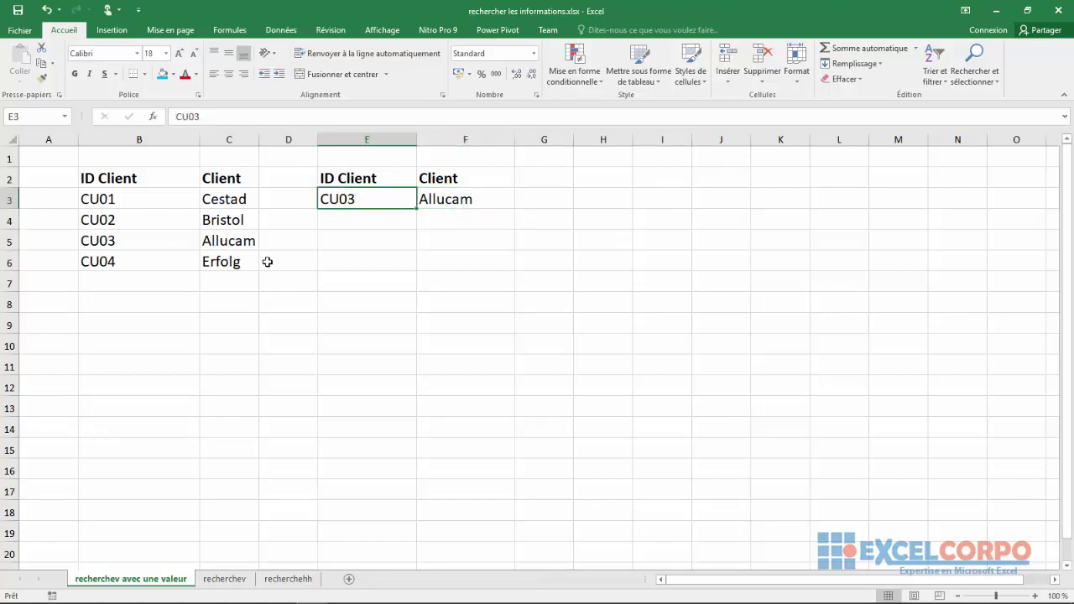
key("Right")
left_click(9, 240)
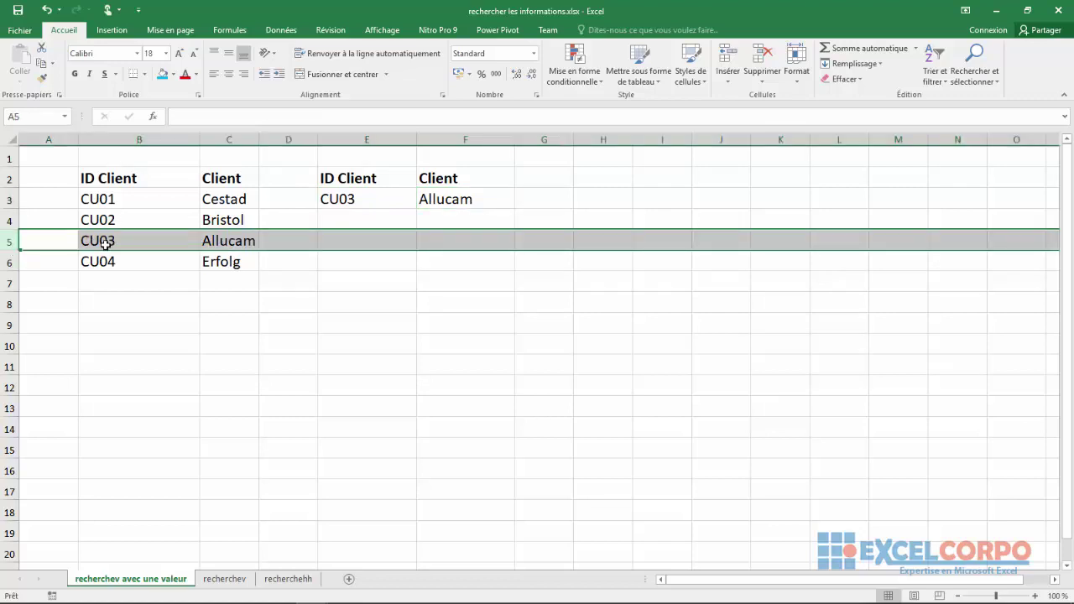
Step: Change E3's client ID to CU04 and check F3's updated result
left_click(365, 196)
left_click(202, 116)
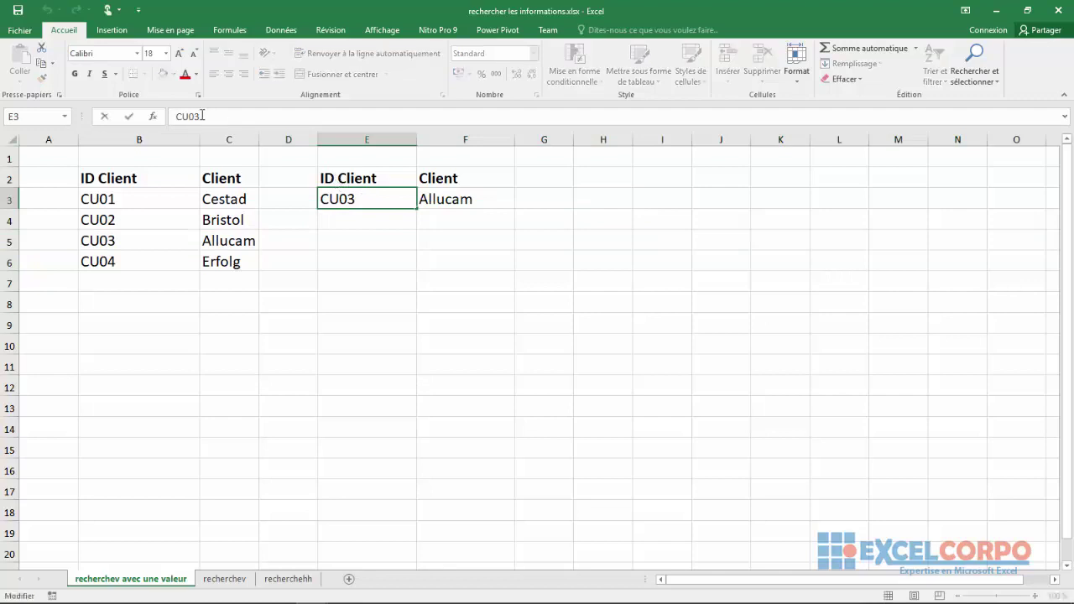
key("BackSpace")
type("4")
key("Return")
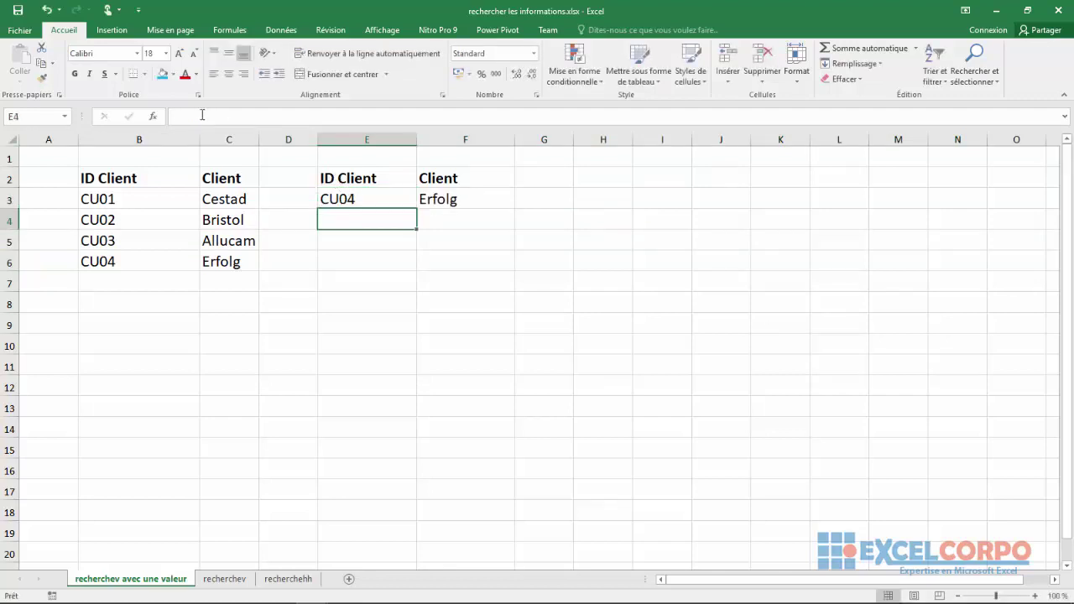
left_click(460, 199)
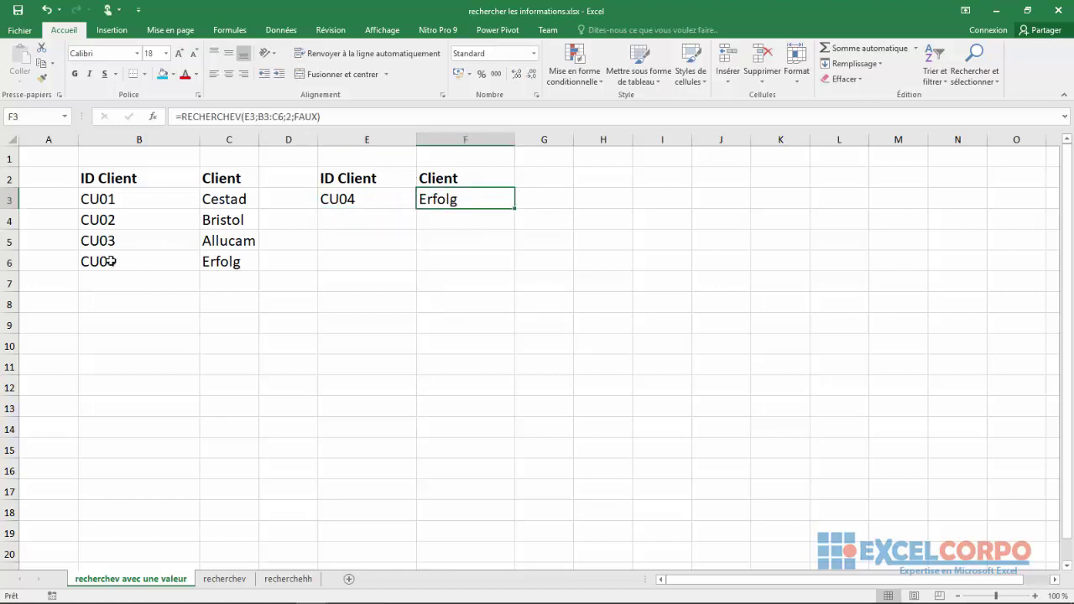
left_click_drag(110, 261, 232, 263)
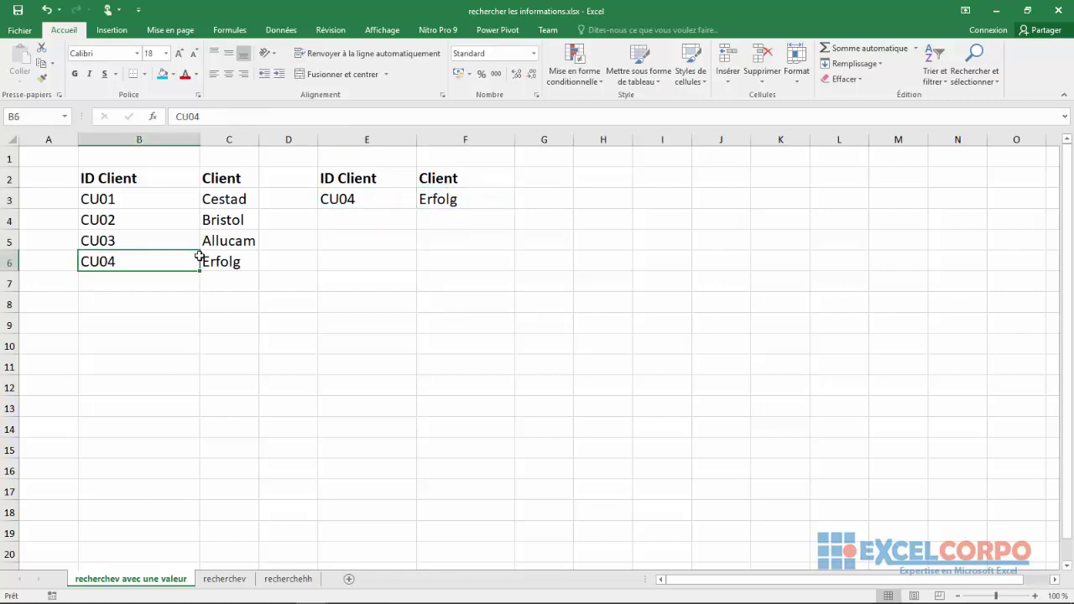
Step: Change E3's client ID to CU01 so F3 returns Cestad
left_click(356, 207)
left_click(200, 116)
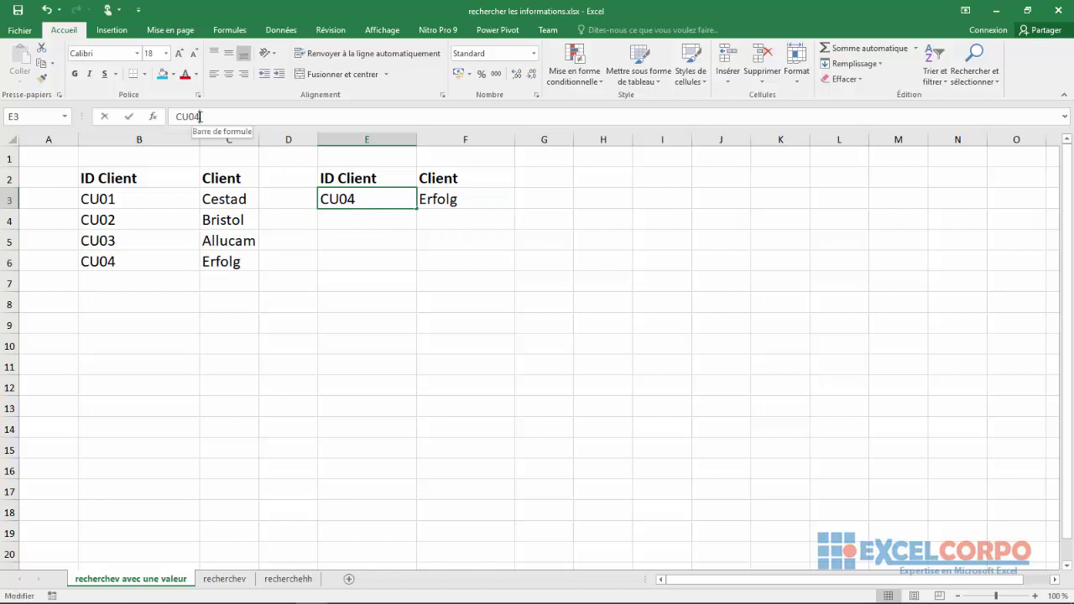
key("BackSpace")
type("1")
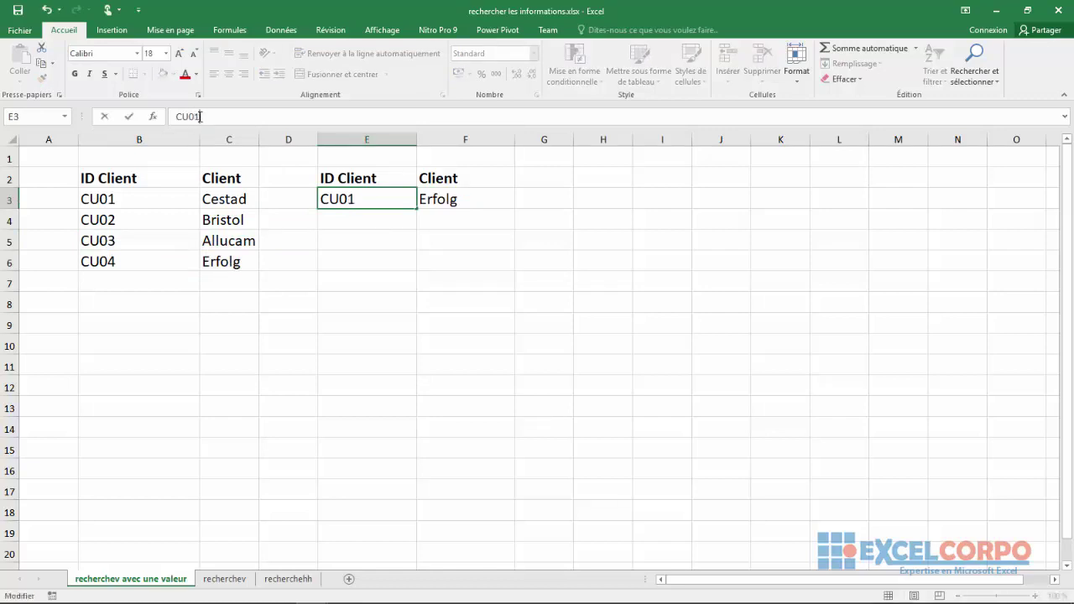
key("Return")
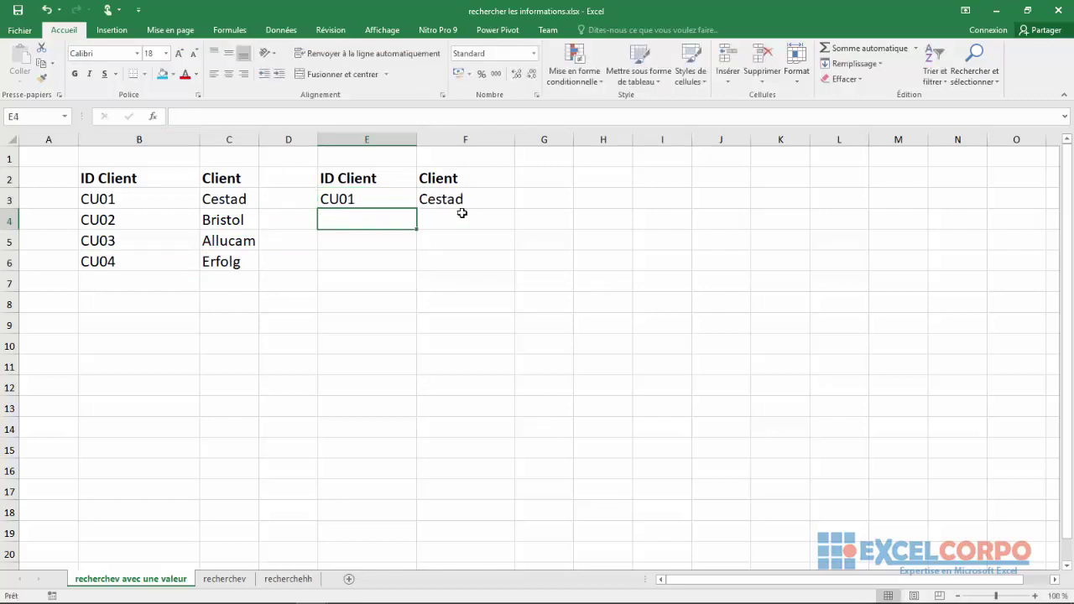
left_click(452, 200)
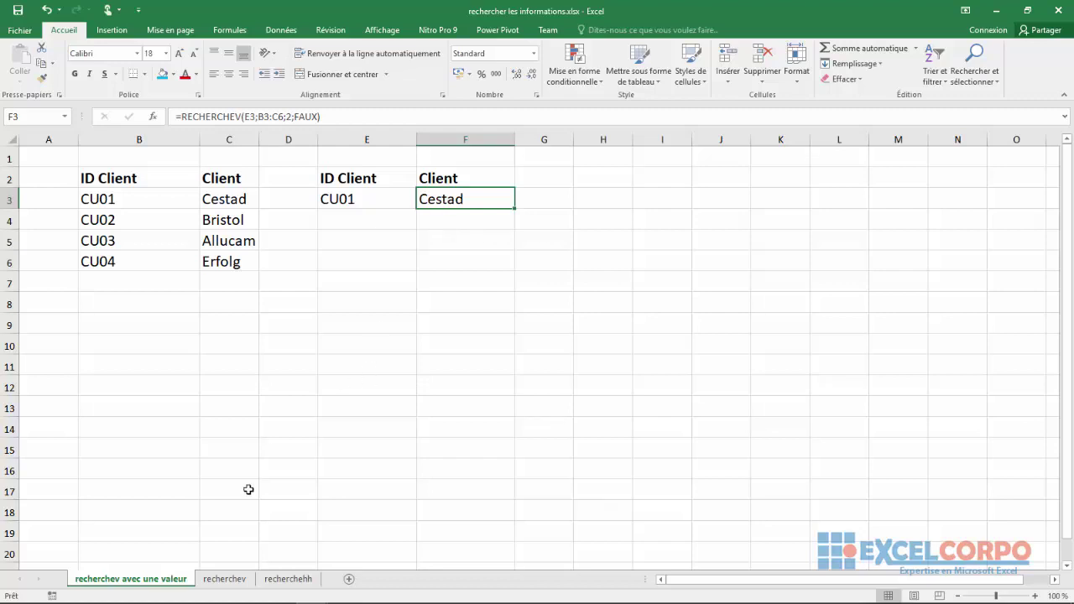
Step: Switch to the recherchev sheet and select the shipment table's data
left_click(224, 583)
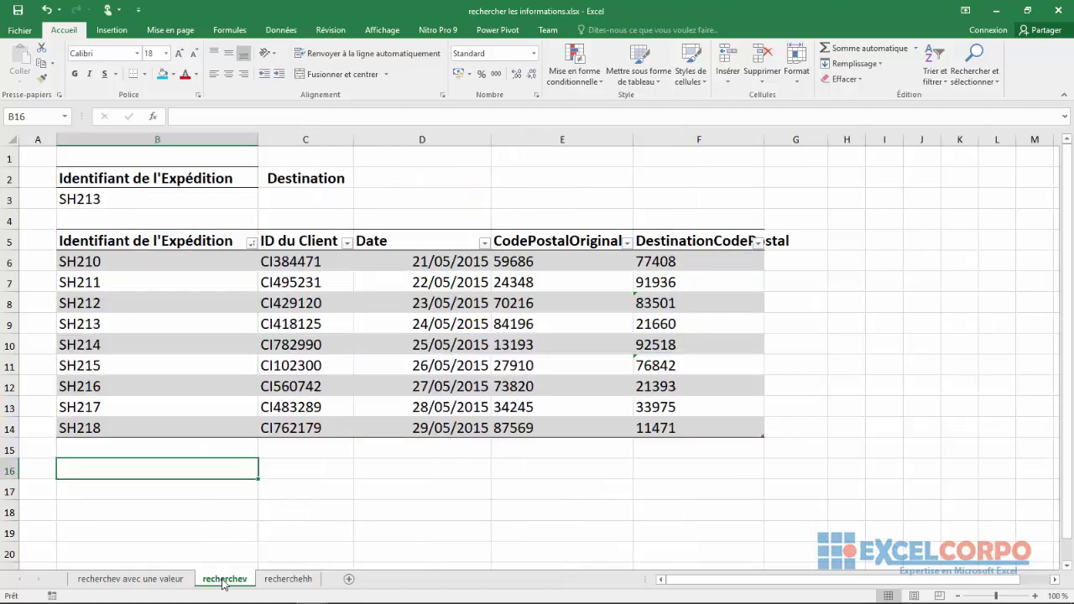
left_click(255, 445)
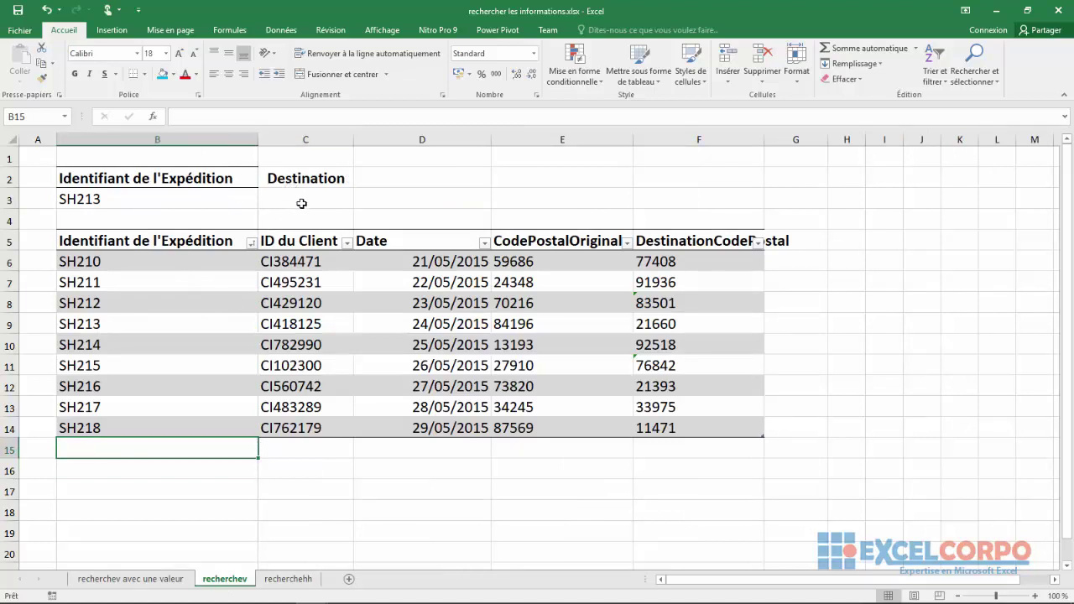
left_click(296, 195)
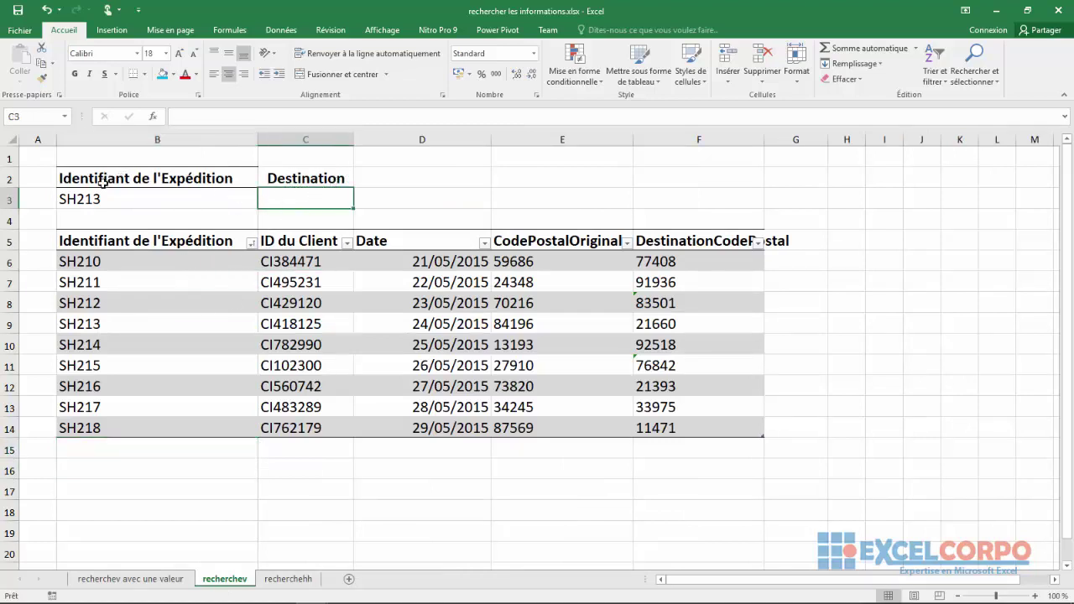
left_click(111, 242)
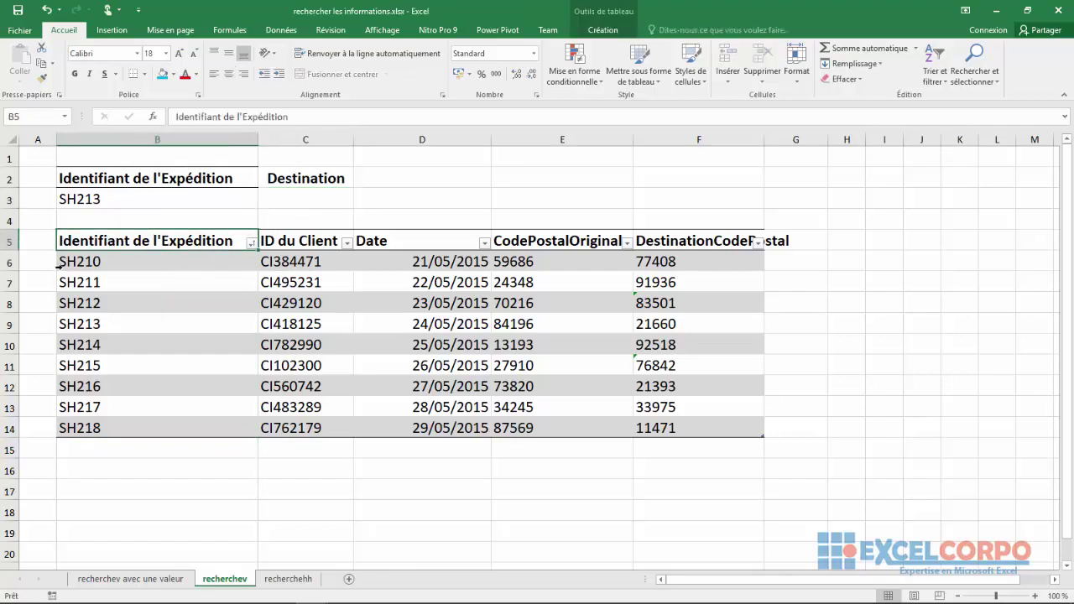
mouse_move(87, 261)
left_mouse_down()
mouse_move(706, 398)
mouse_move(695, 412)
left_mouse_up()
left_click_drag(693, 420, 693, 419)
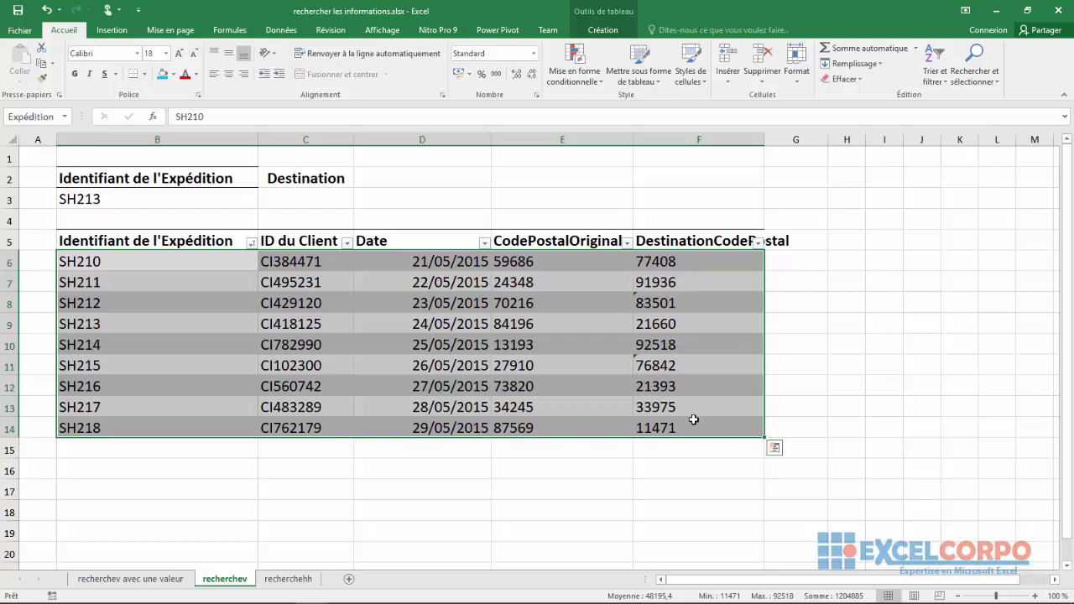
left_click(228, 301)
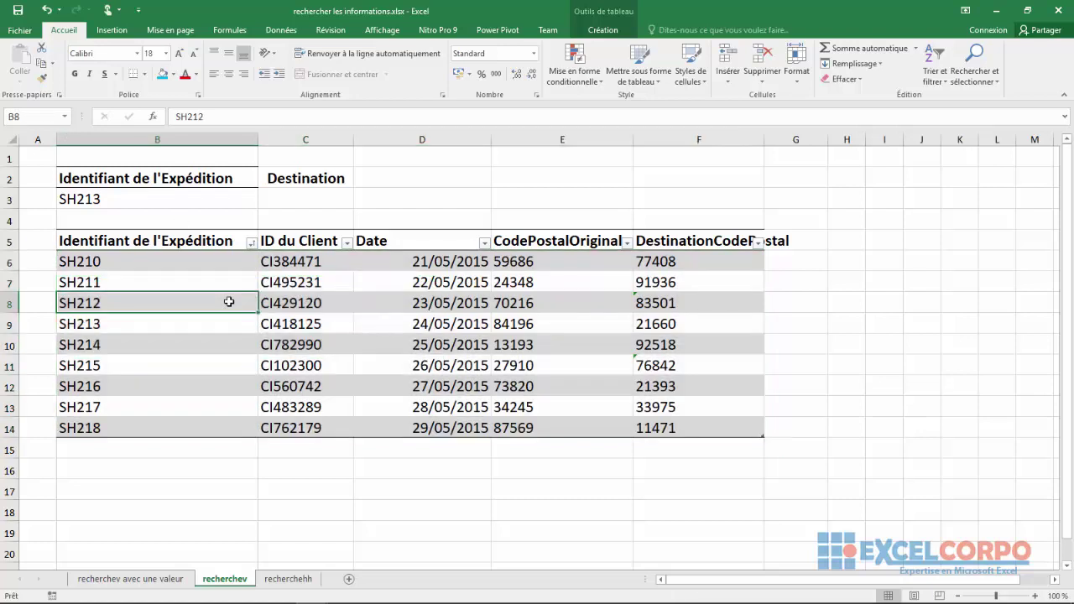
Step: Inspect columns B to F and cell C3, then show the shipment ID filter options
left_click(159, 139)
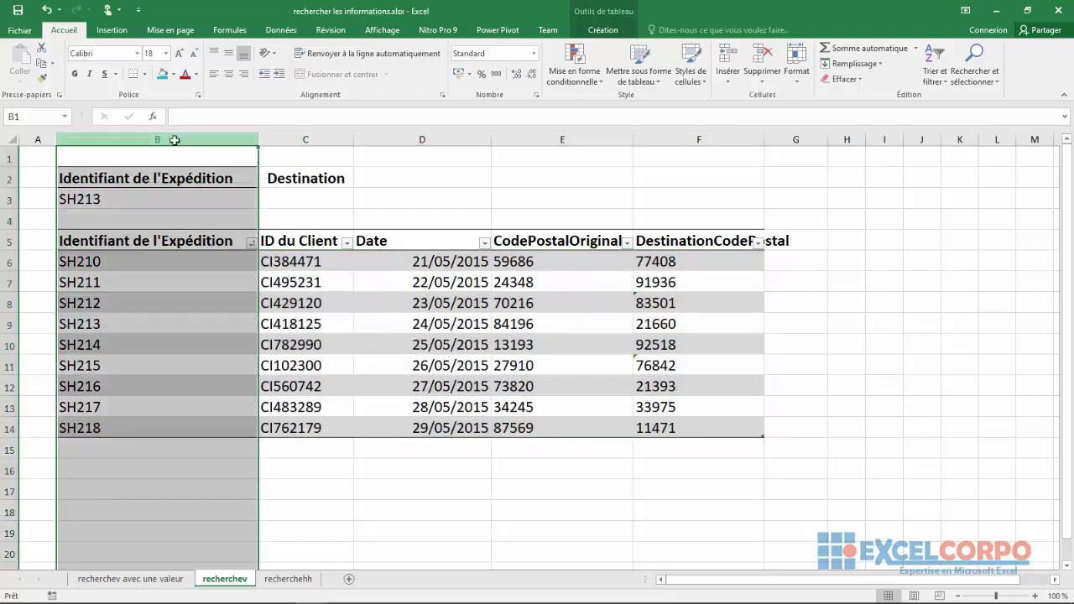
left_click(309, 140)
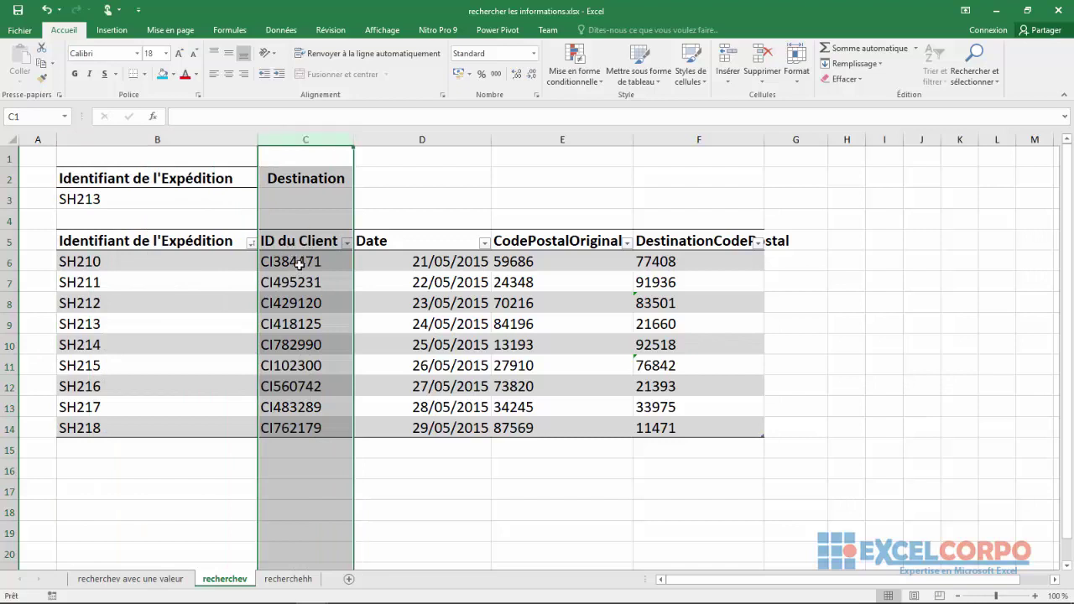
left_click(435, 137)
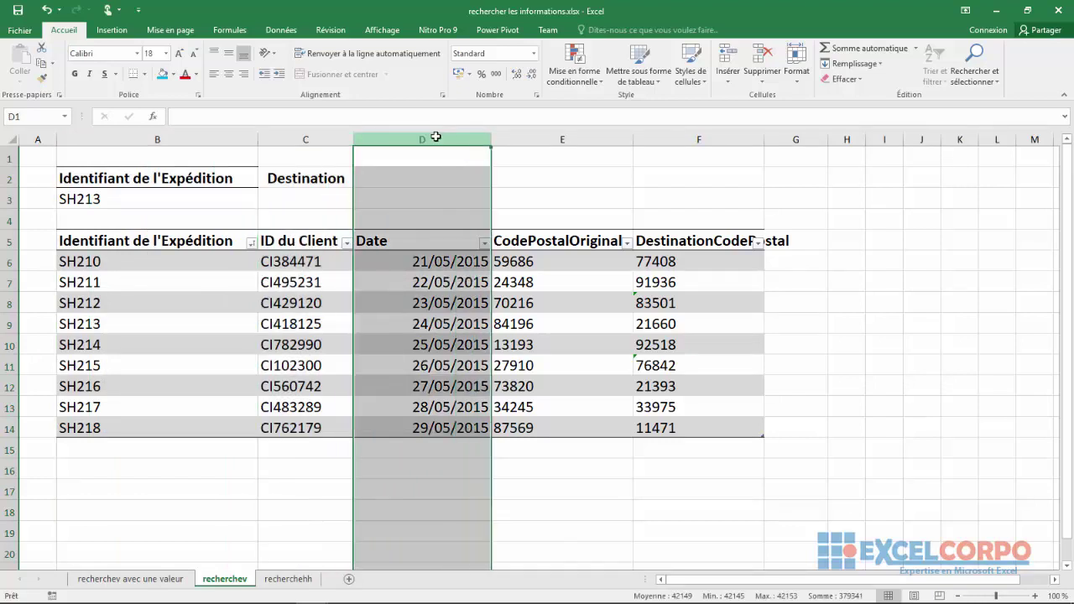
left_click(560, 137)
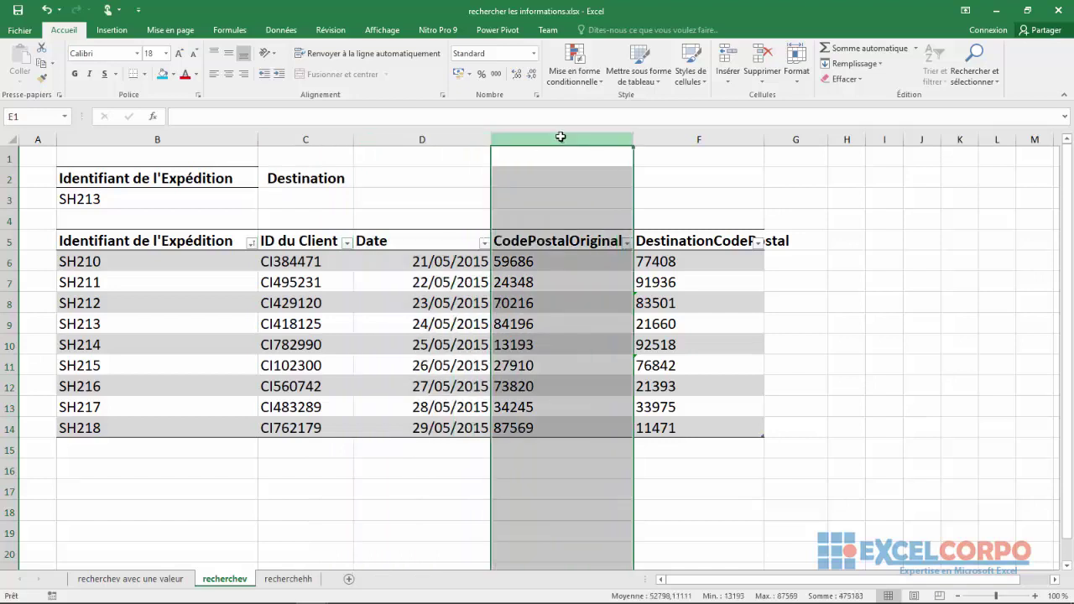
left_click(680, 133)
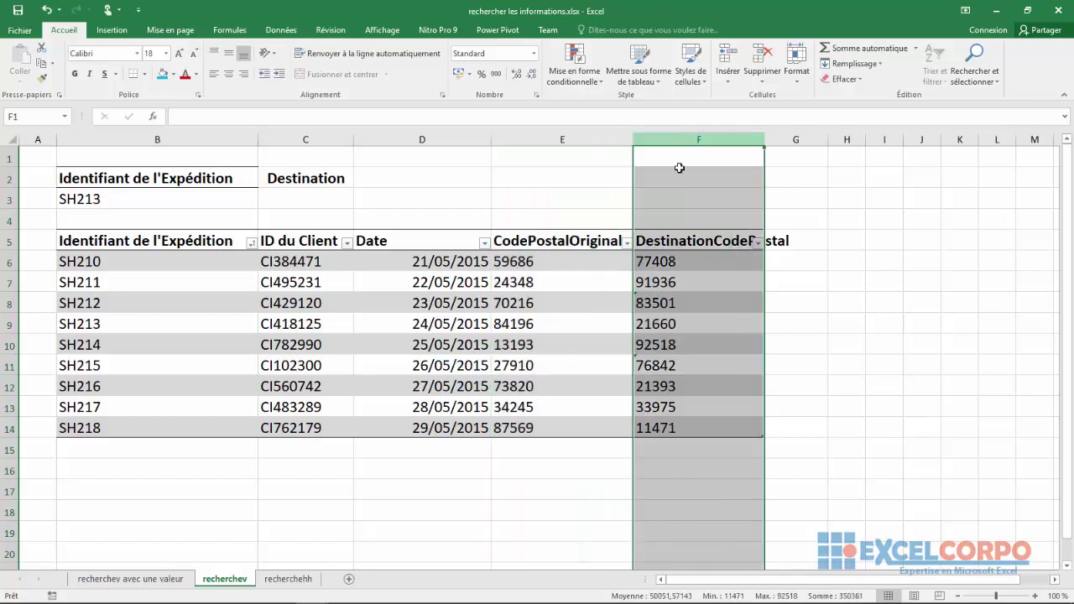
left_click(669, 282)
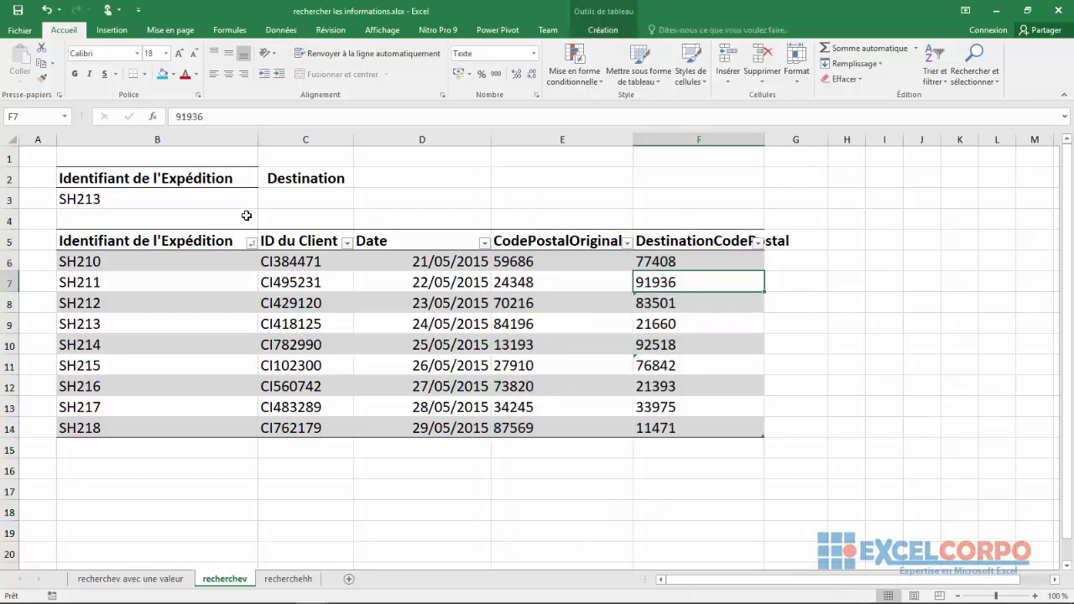
left_click(311, 197)
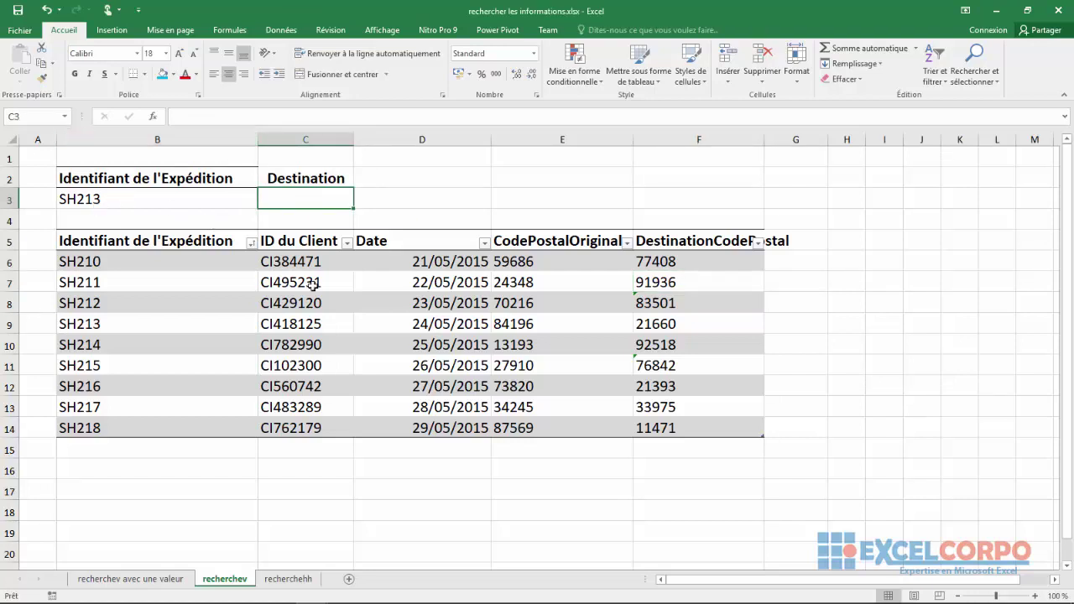
left_click(250, 244)
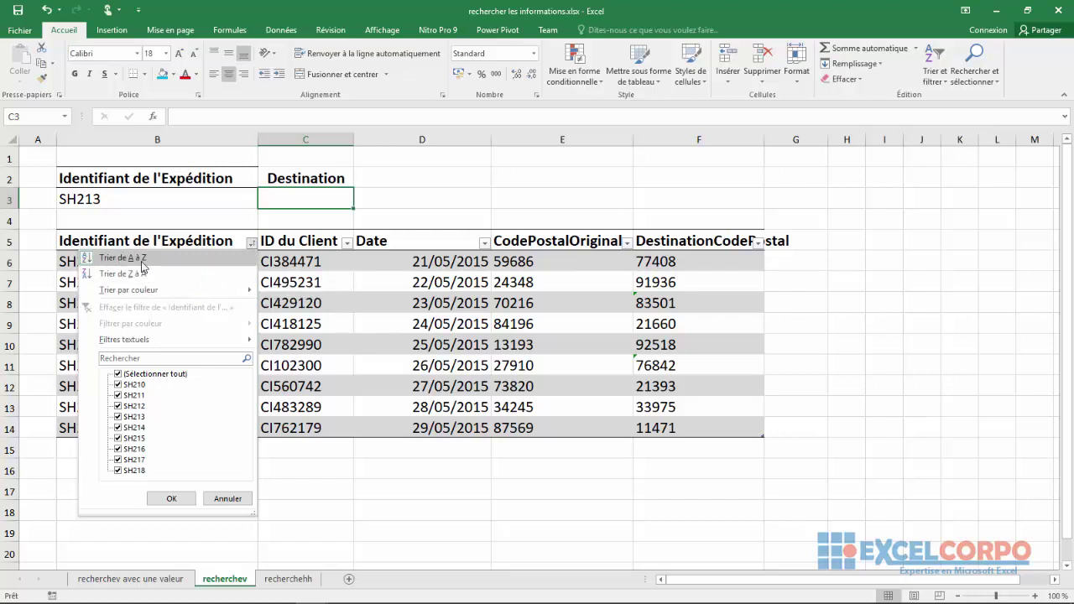
Step: Sort the shipment table A to Z by ID and begin a formula in C3
left_click(141, 262)
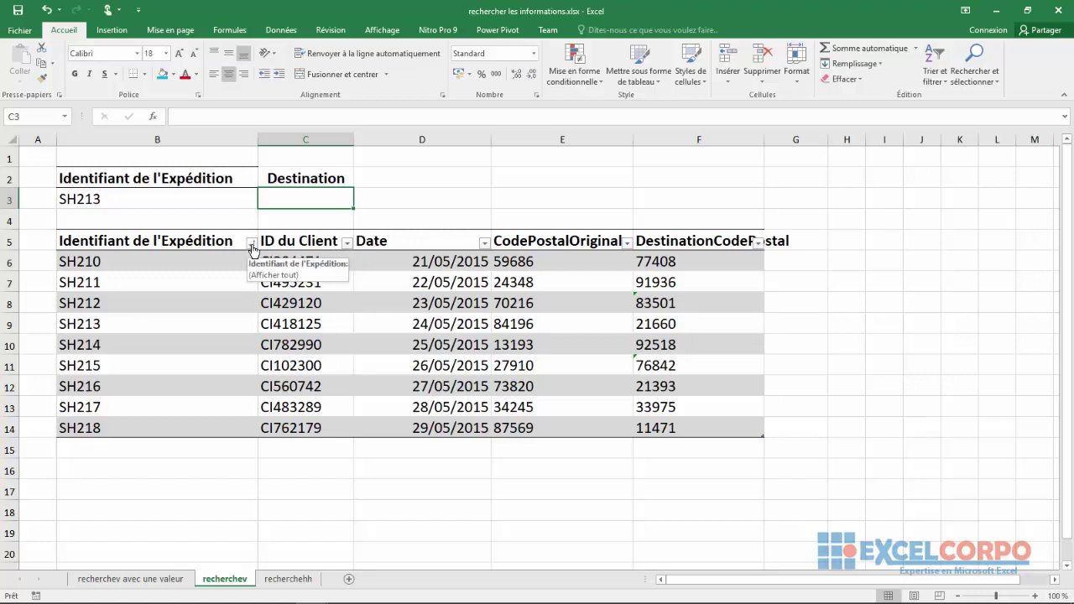
type("=")
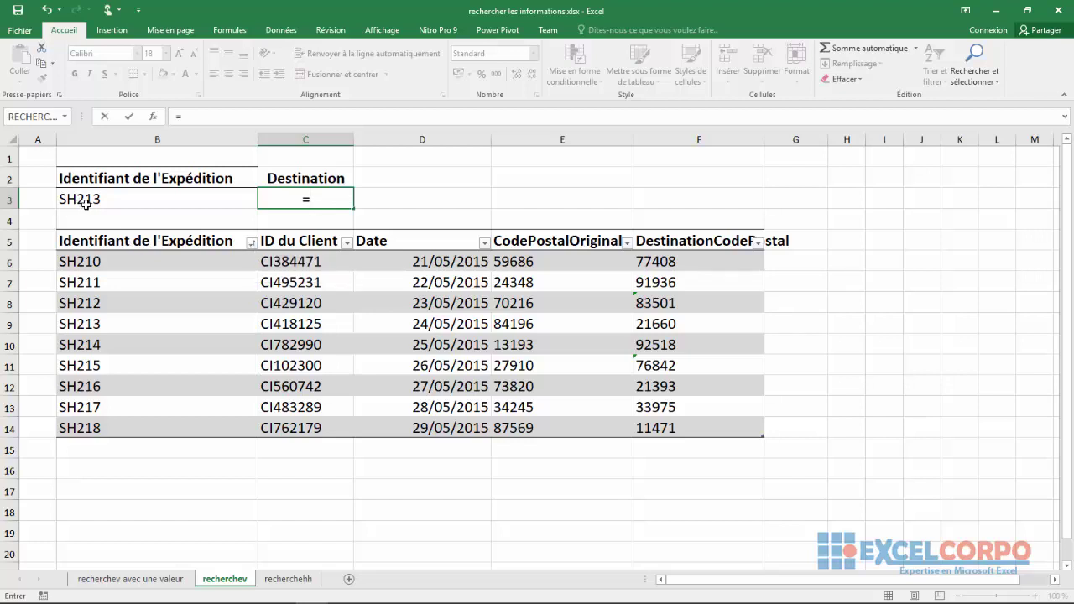
Step: Start a RECHERCHEV formula in C3 using B3 as the lookup value
type("rec")
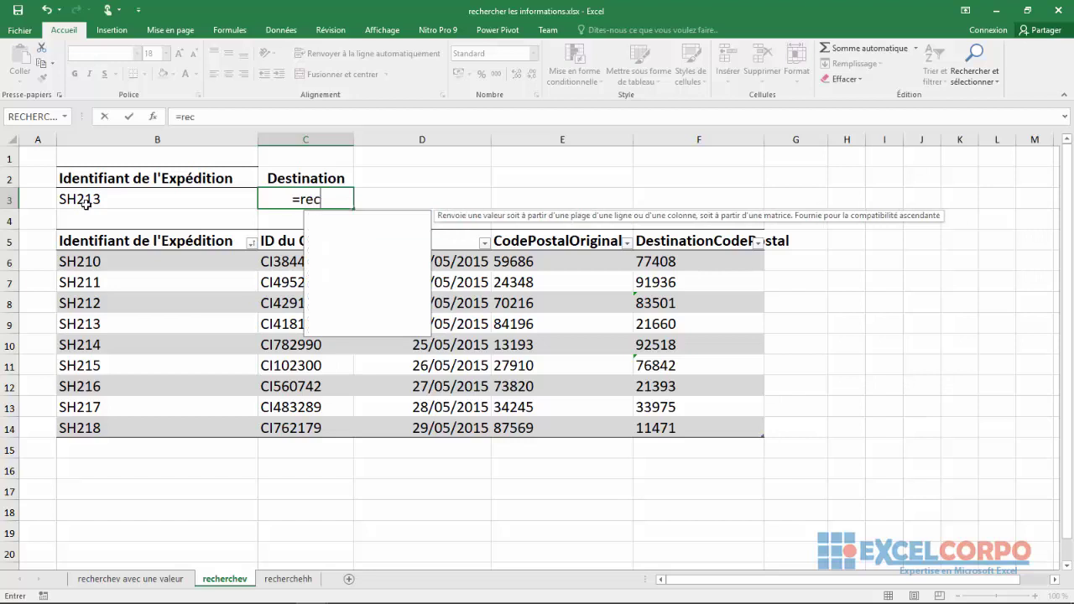
type("her")
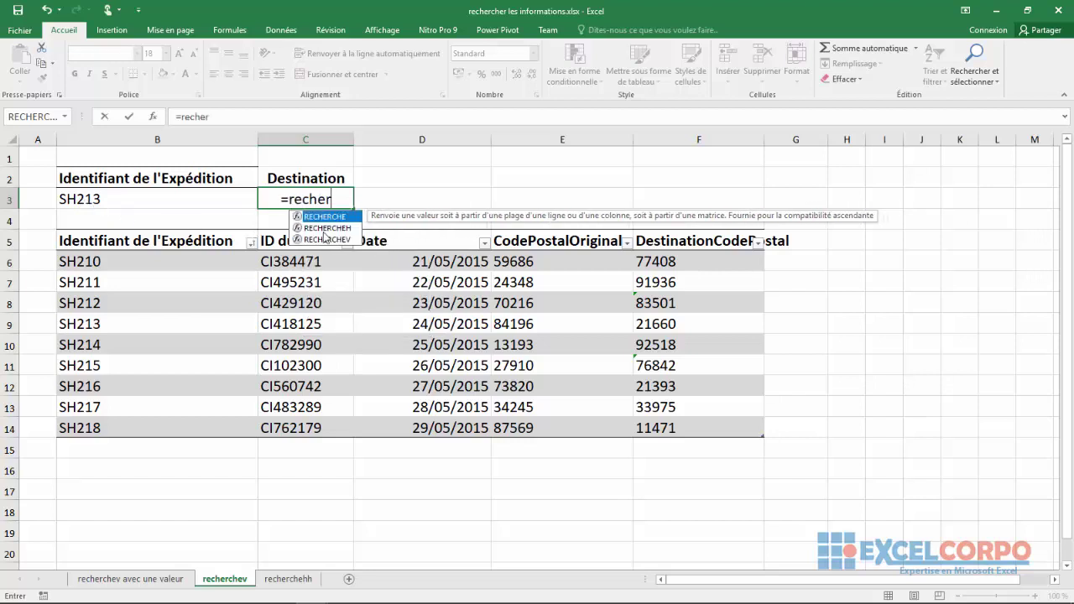
double_click(326, 240)
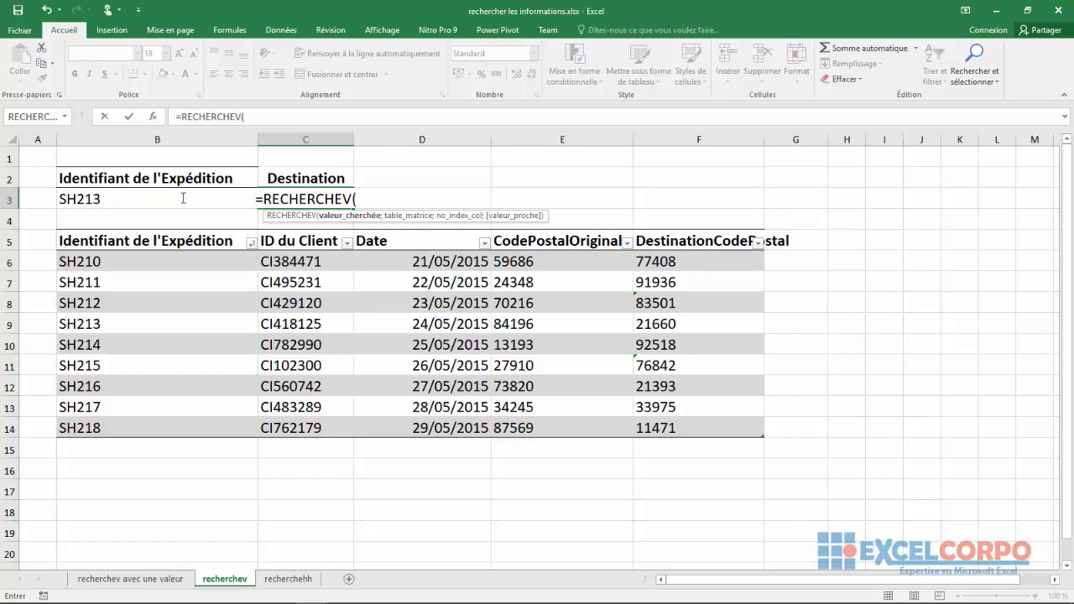
key("F2")
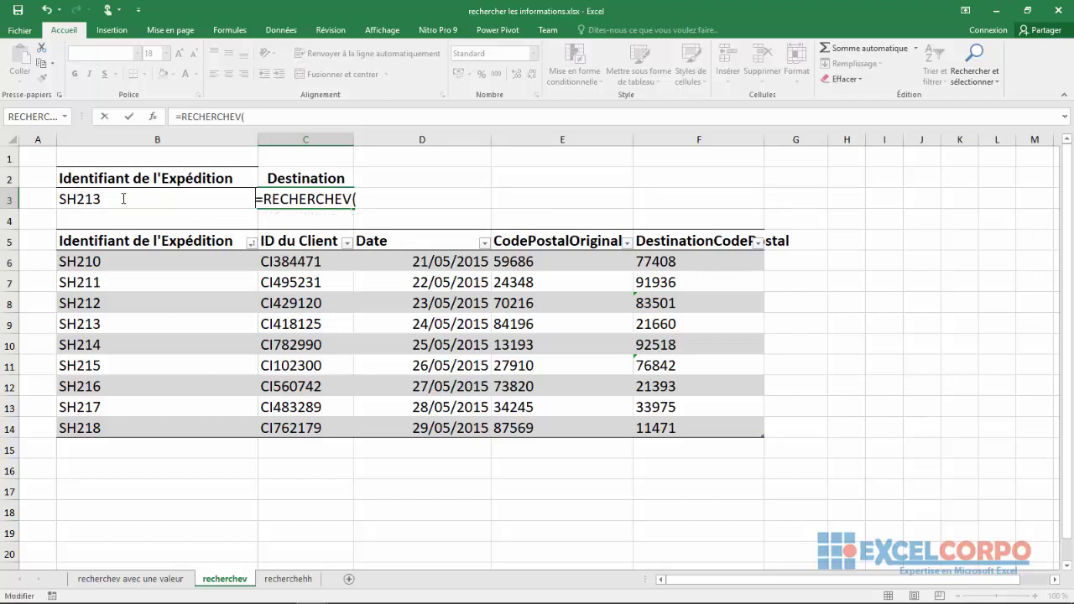
left_click(247, 118)
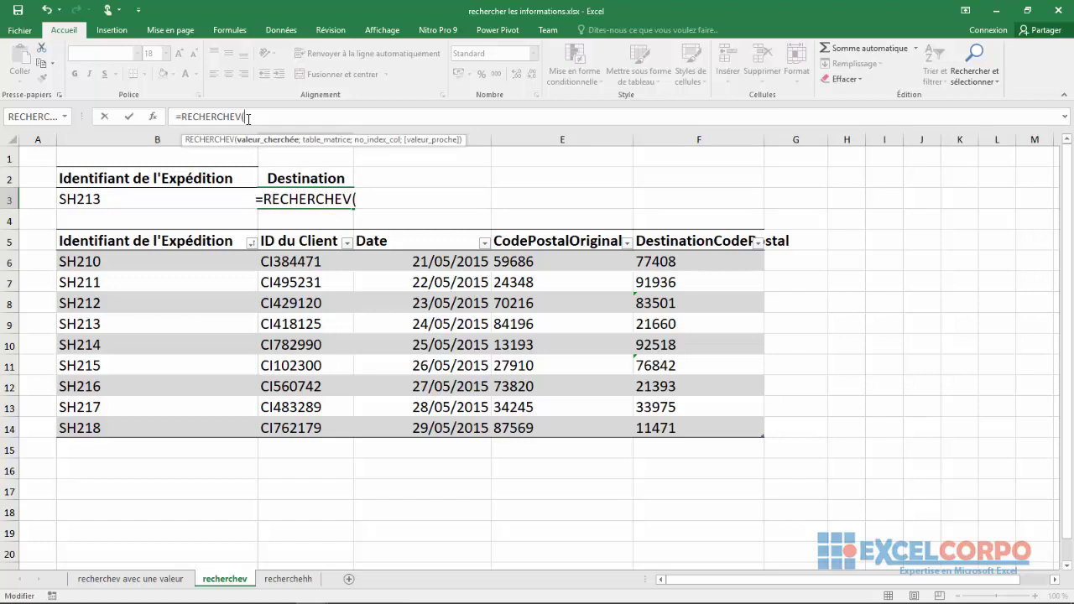
type("B3")
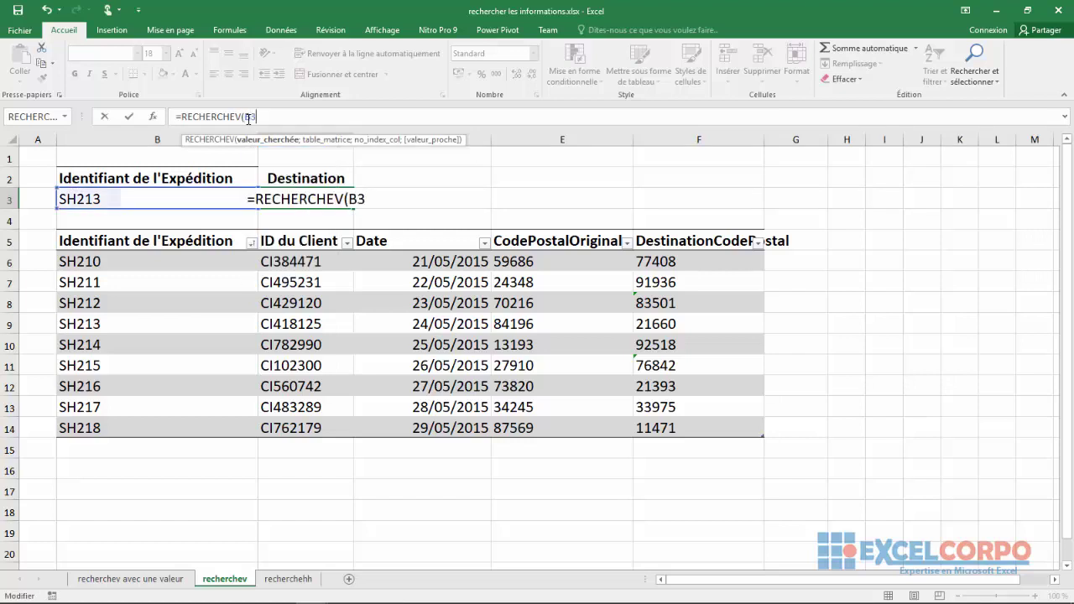
type(";")
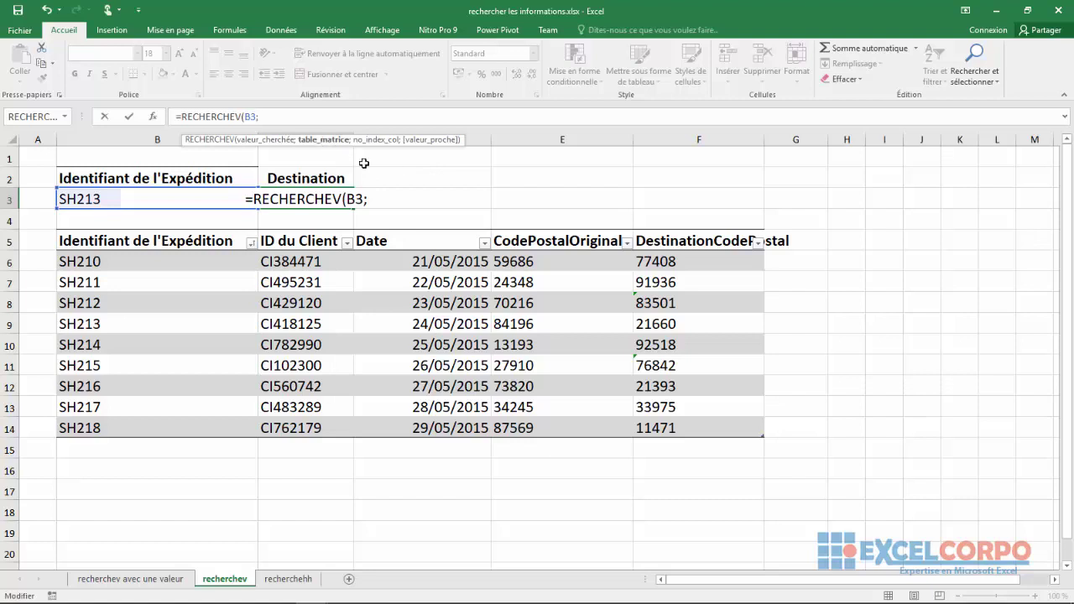
mouse_move(131, 261)
left_mouse_down()
mouse_move(693, 314)
mouse_move(683, 430)
left_mouse_up()
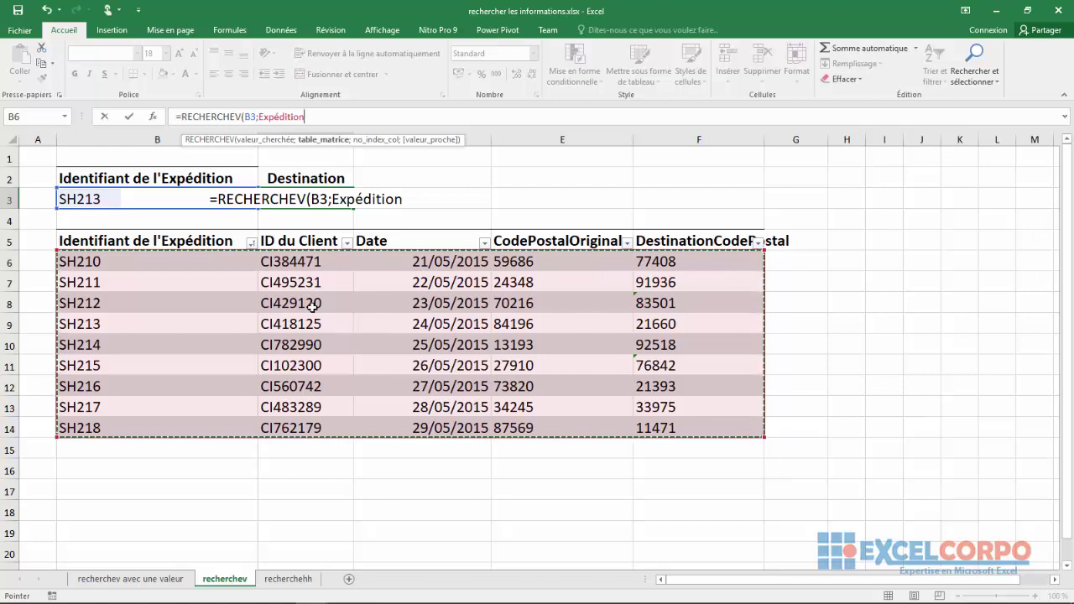
key("BackSpace")
key("BackSpace")
key("BackSpace")
key("BackSpace")
key("BackSpace")
key("BackSpace")
key("BackSpace")
key("BackSpace")
key("BackSpace")
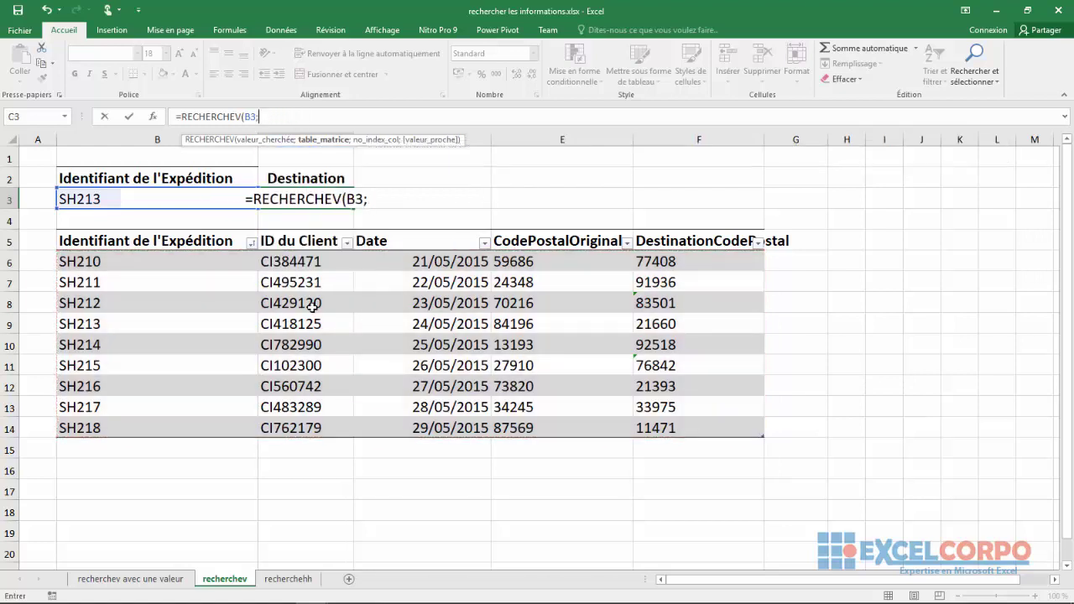
Step: Finish it with the Expédition table, column 5 and FAUX, returning postcode 21660
type("E")
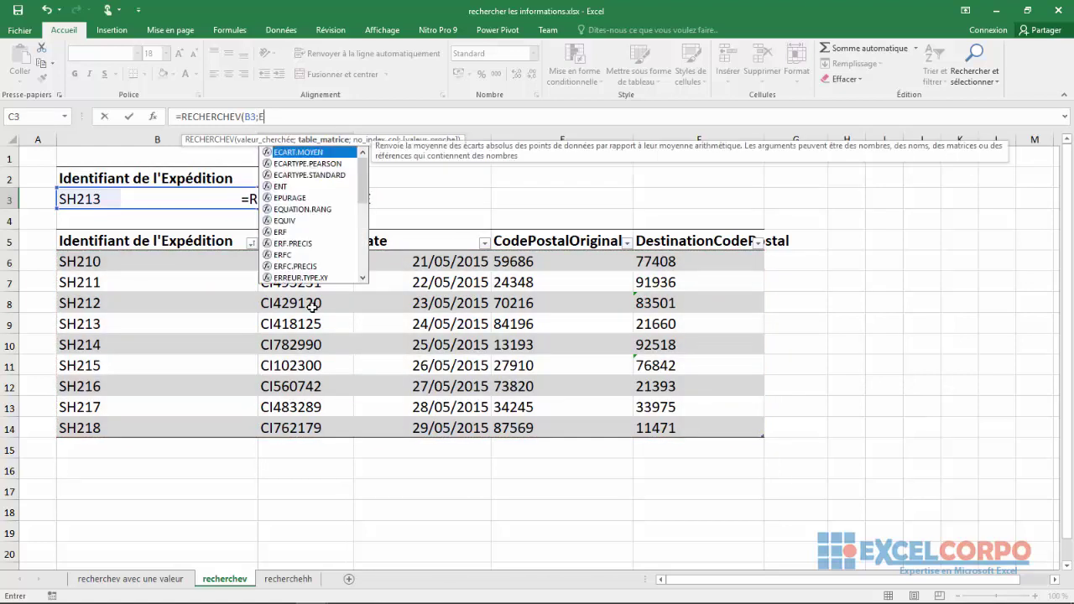
type("xp")
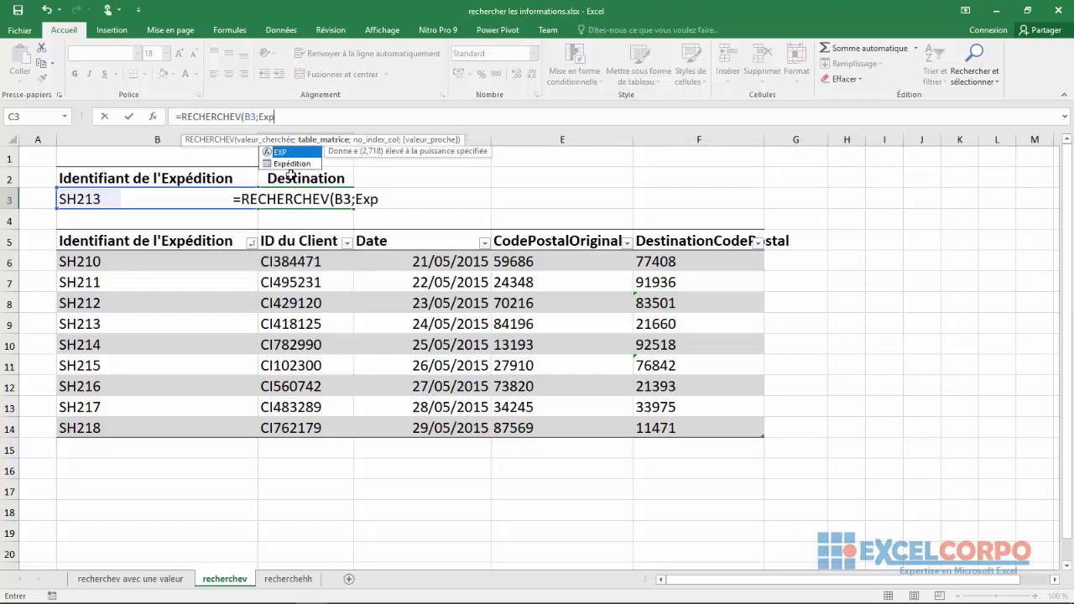
double_click(285, 164)
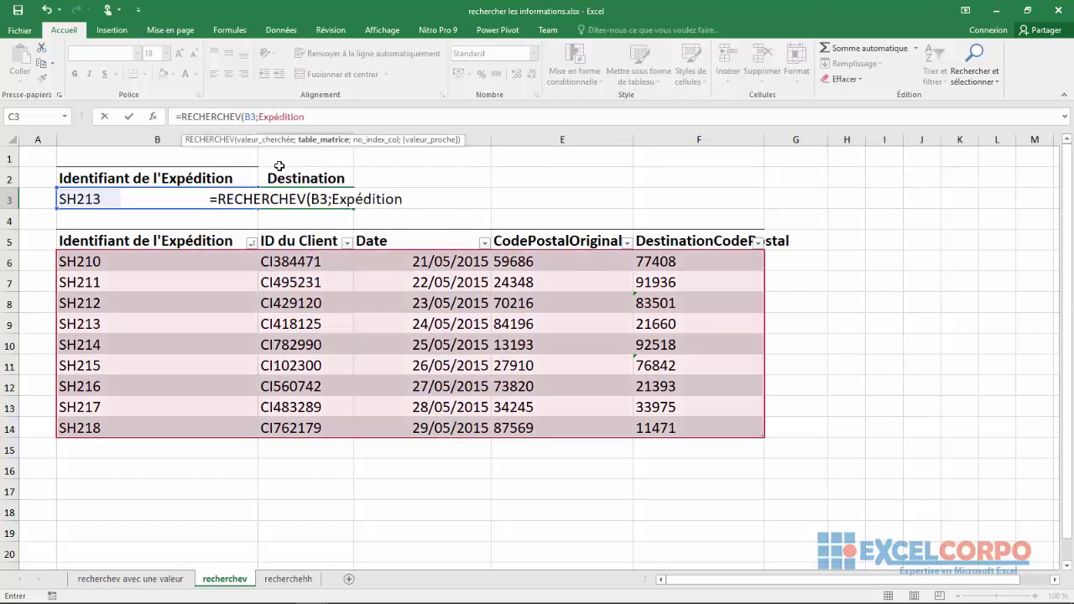
type(";")
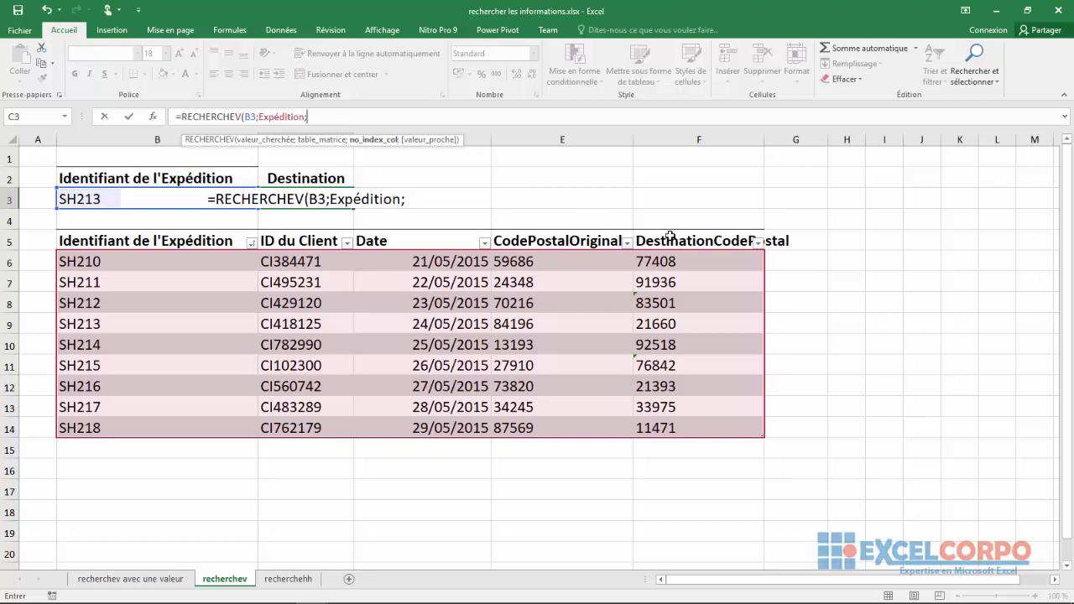
type("5")
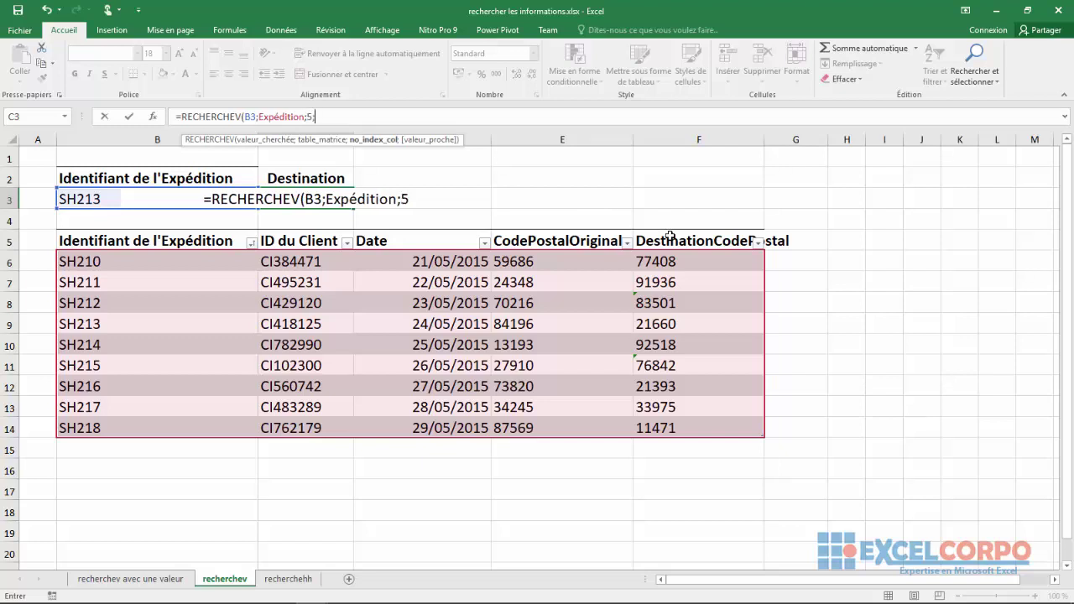
type(";")
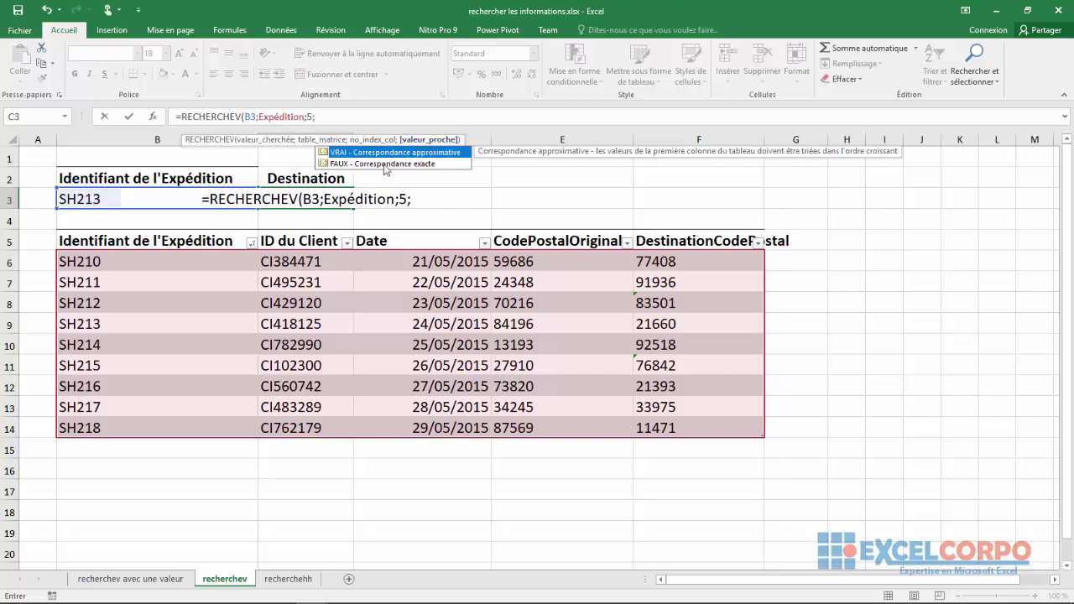
double_click(384, 164)
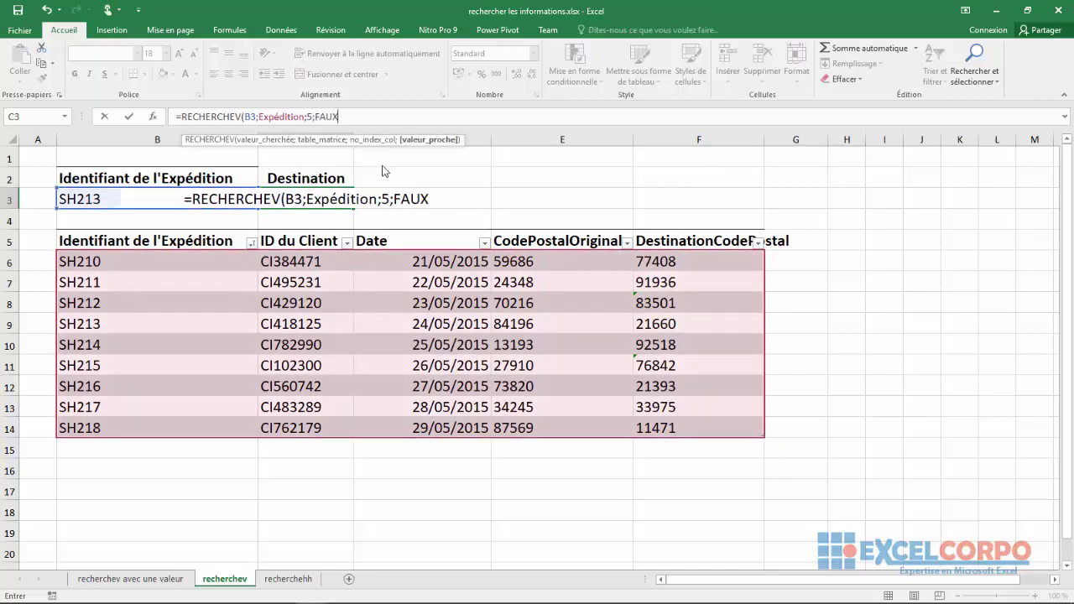
type(")")
key("Return")
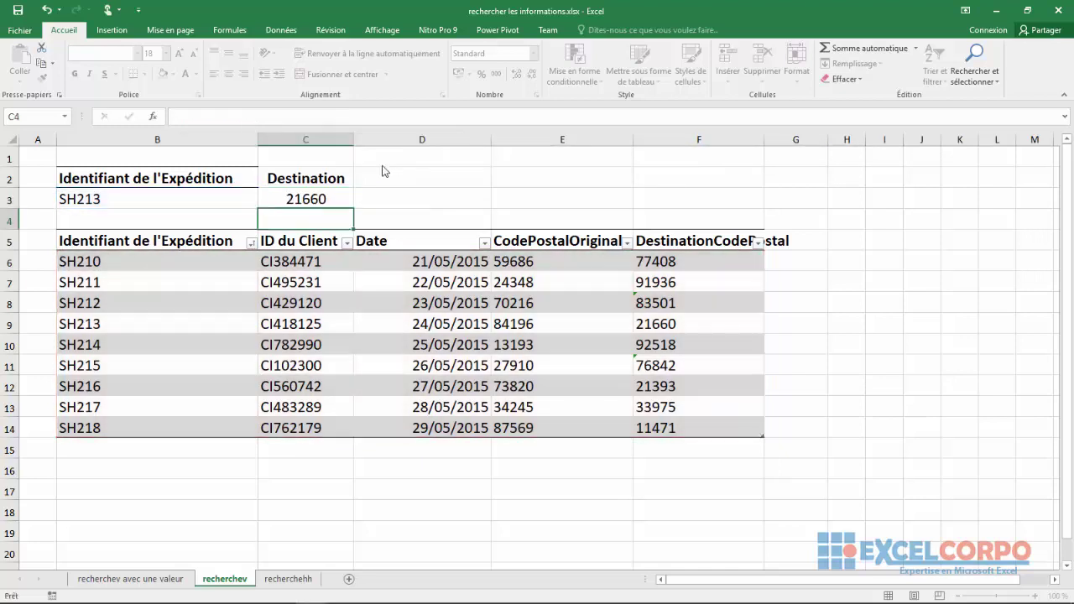
left_click(302, 199)
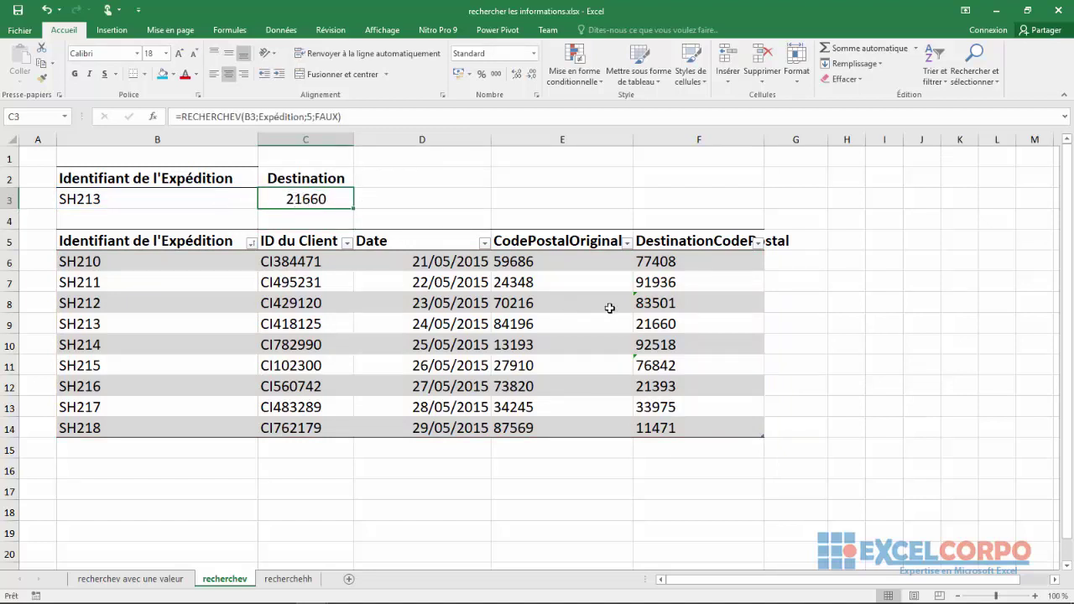
left_click(657, 326)
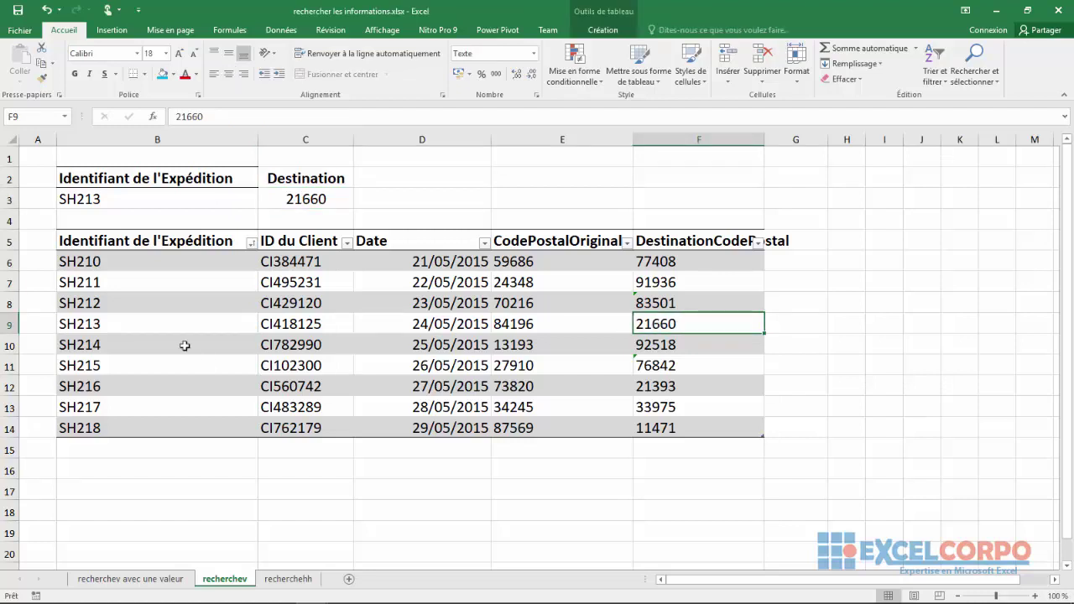
left_click(4, 323)
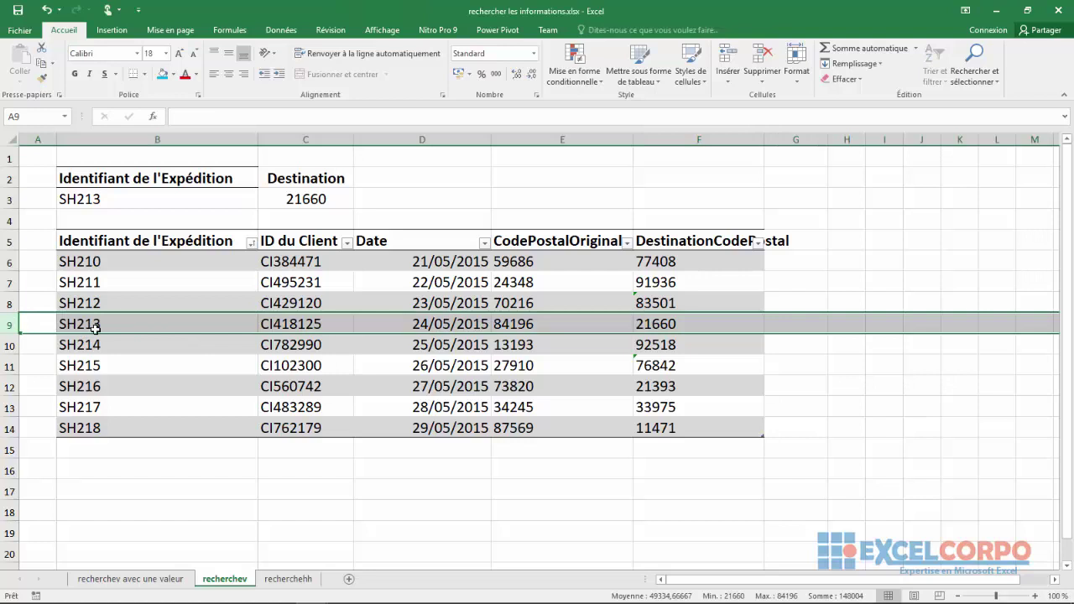
left_click(288, 199)
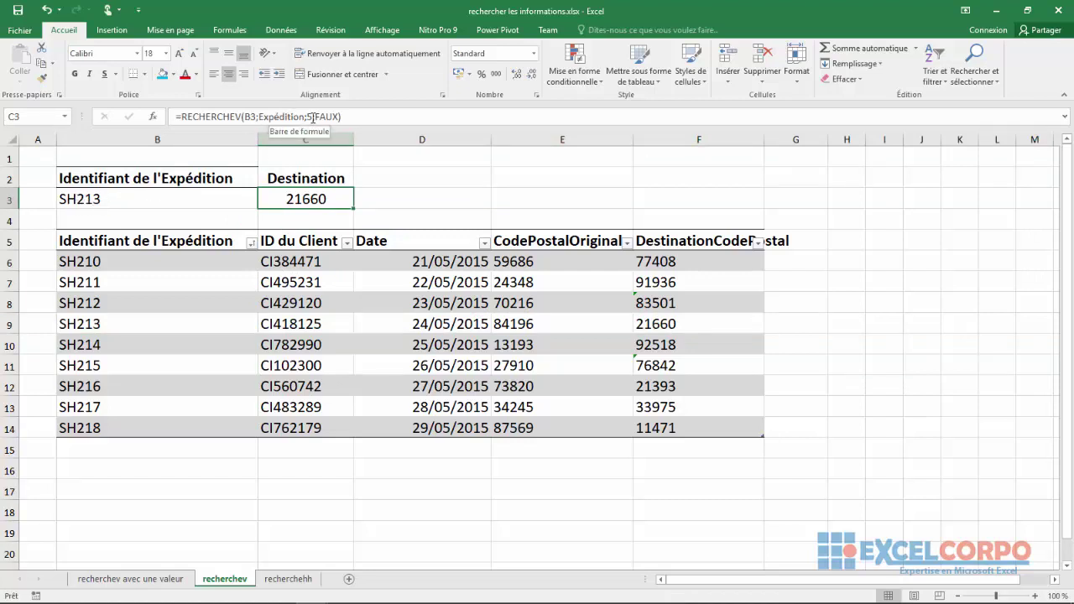
Step: Change C3's column index from 5 to 2 so it returns SH213's client ID CI418125
left_click(313, 118)
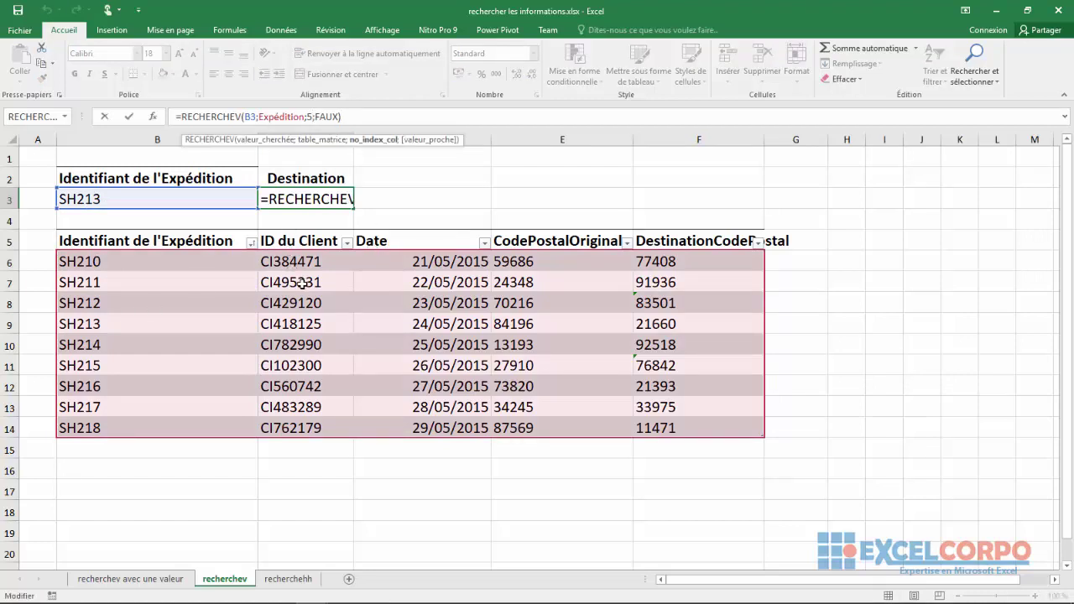
key("BackSpace")
type("2")
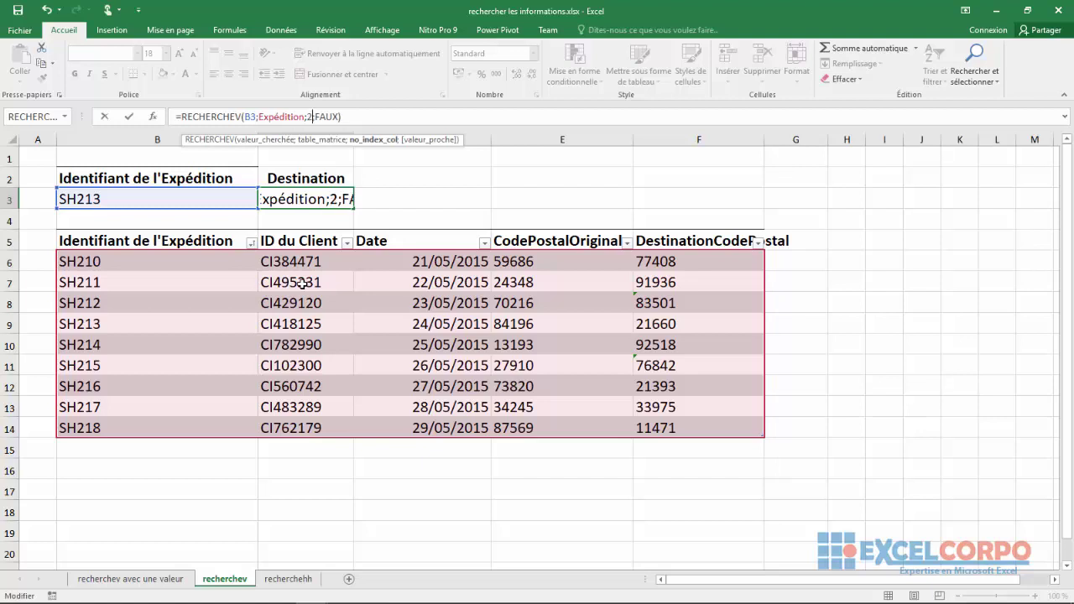
key("Return")
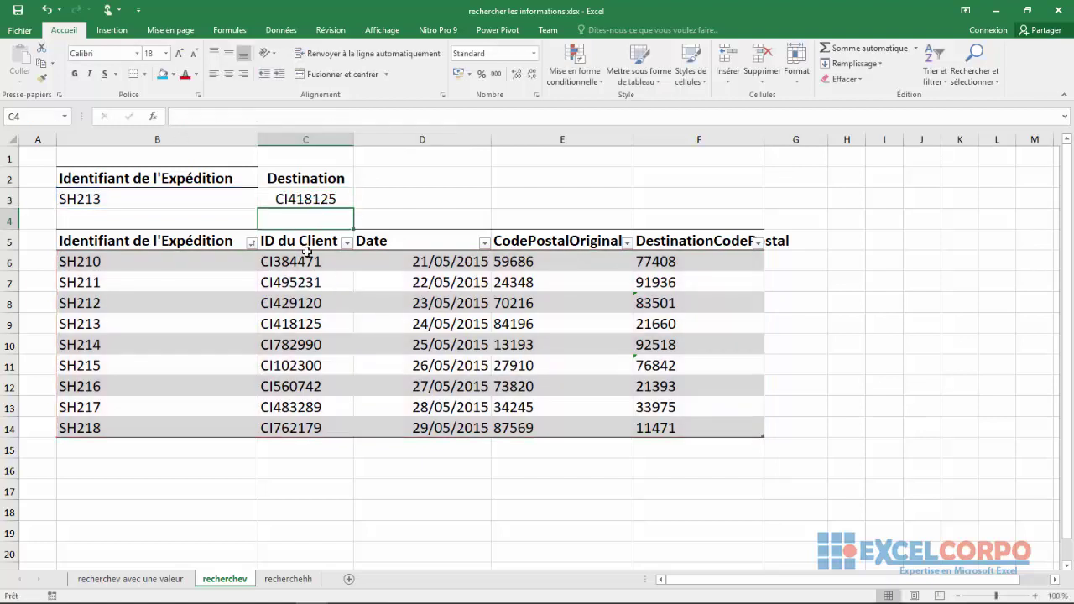
left_click(290, 204)
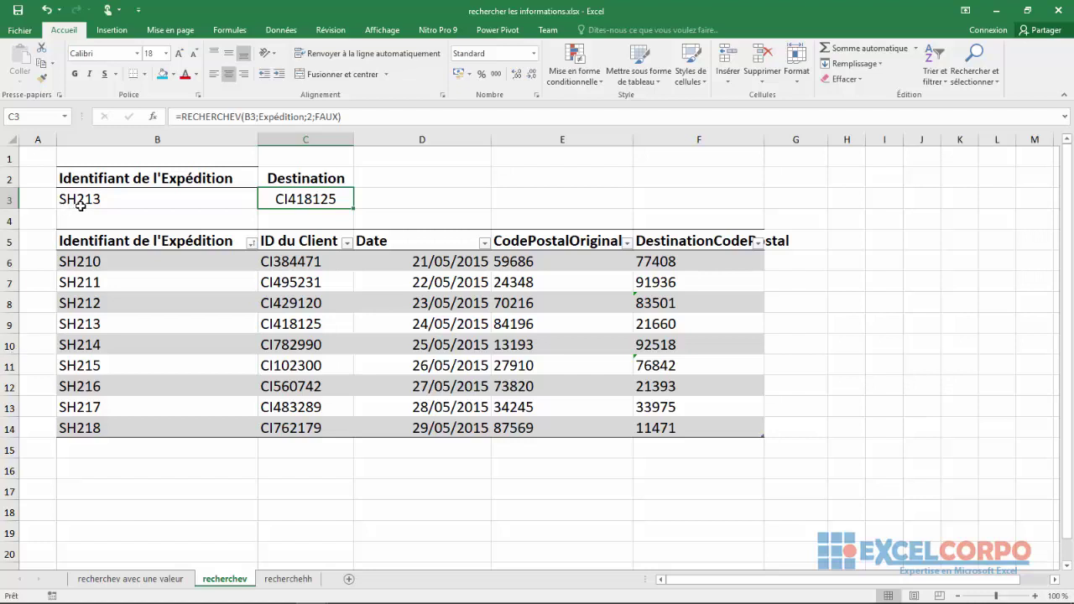
left_click(8, 328)
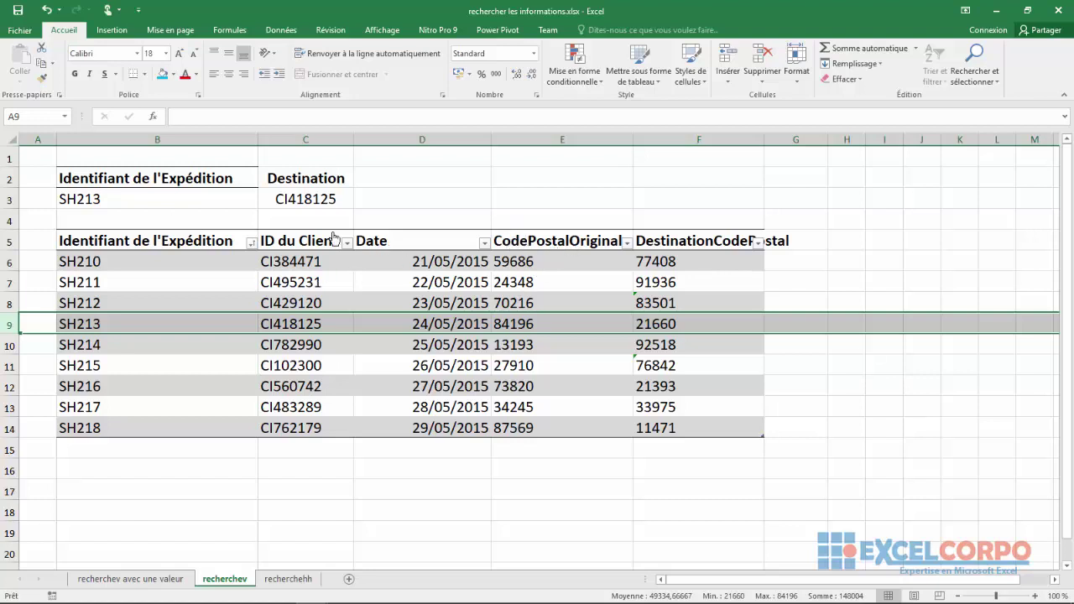
Step: Change C3's lookup column index from 2 to 4 so it returns SH213's original postal code 84196
left_click(282, 192)
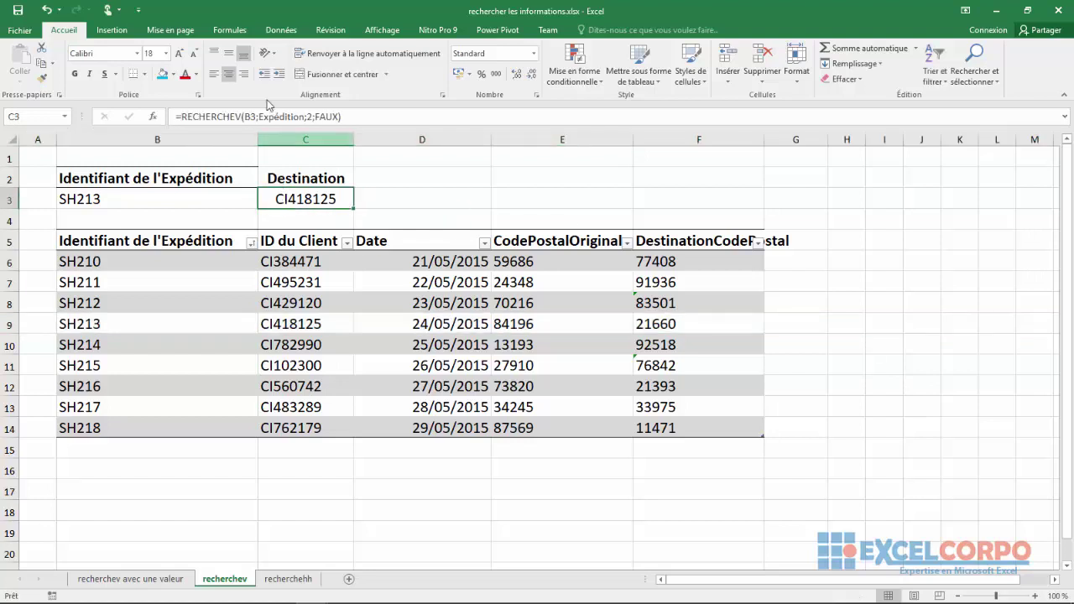
left_click(312, 117)
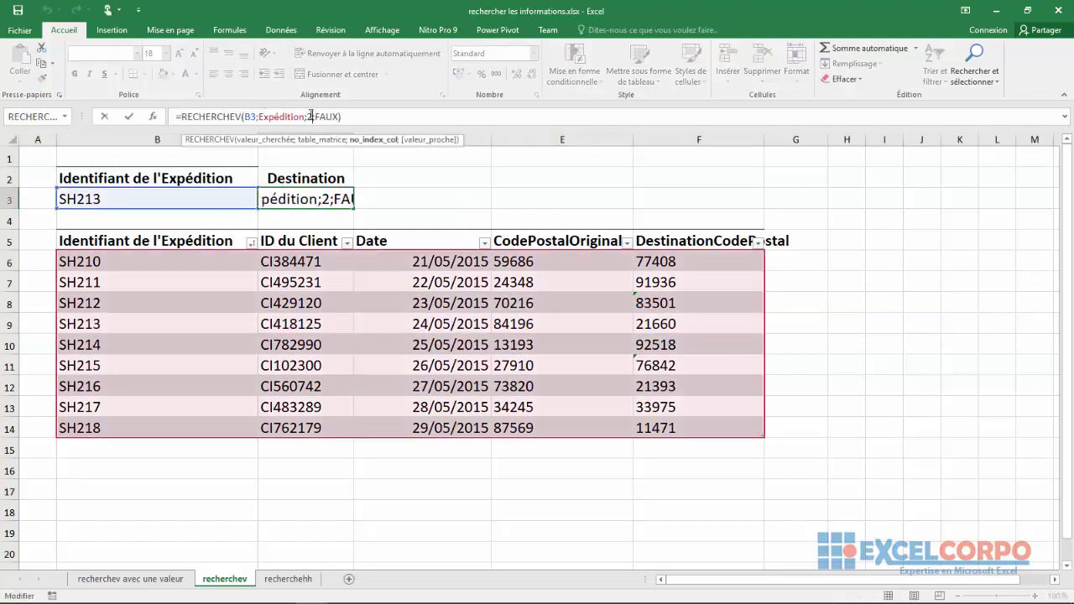
key("BackSpace")
type("4")
key("Return")
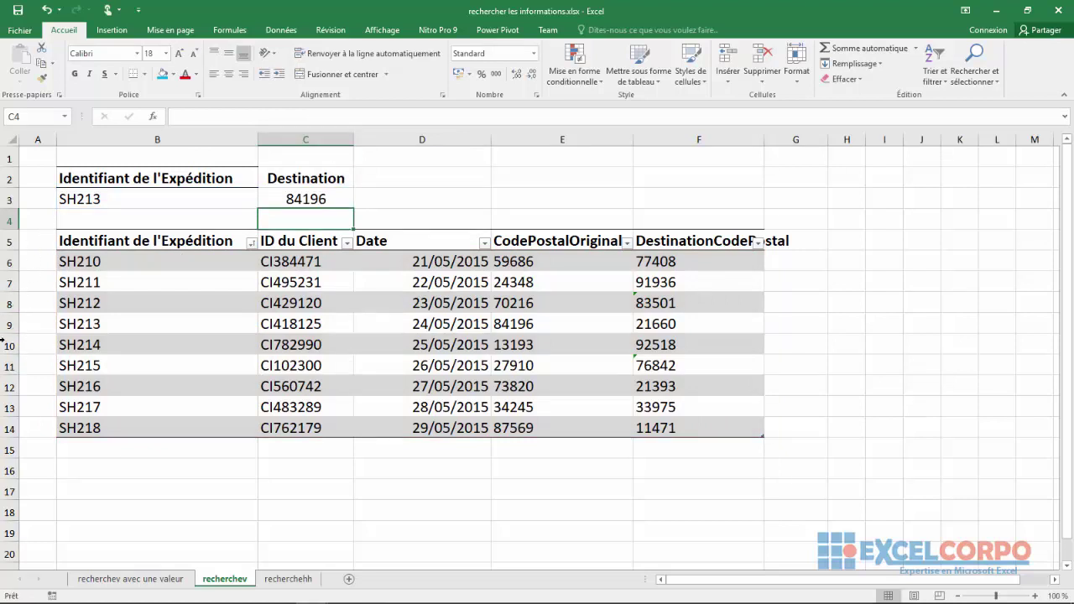
left_click(9, 323)
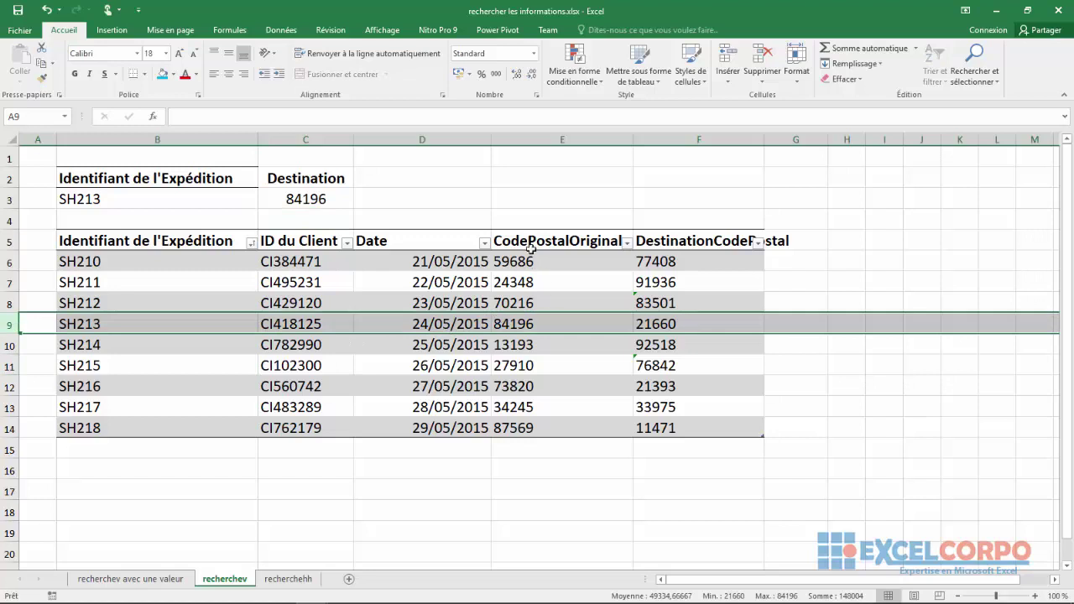
left_click(515, 327)
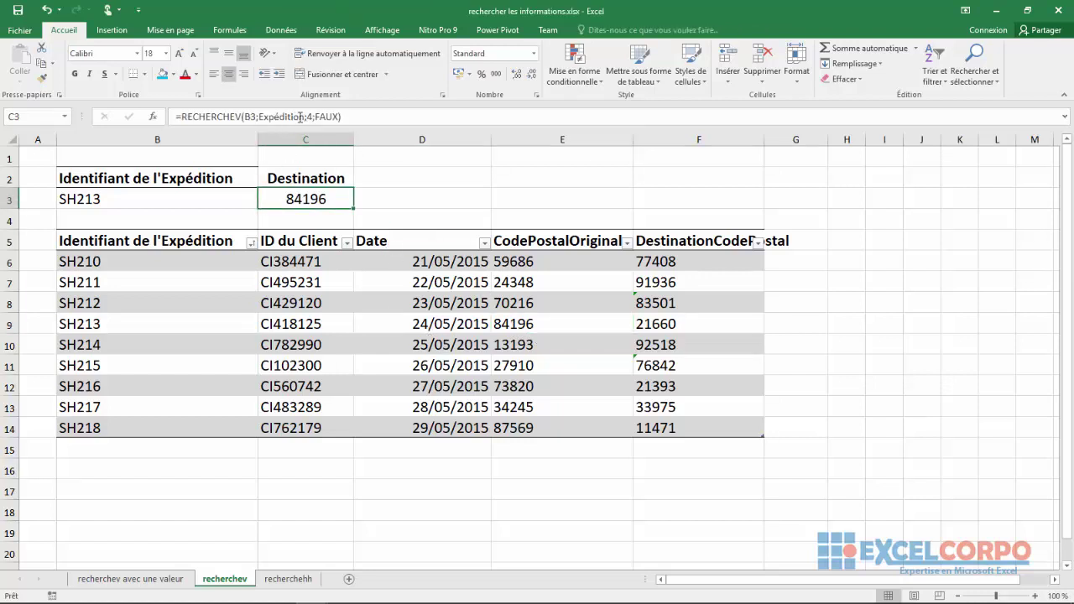
Step: Change C3's column index from 4 to 3 so it returns SH213's date as serial 42148
left_click(312, 116)
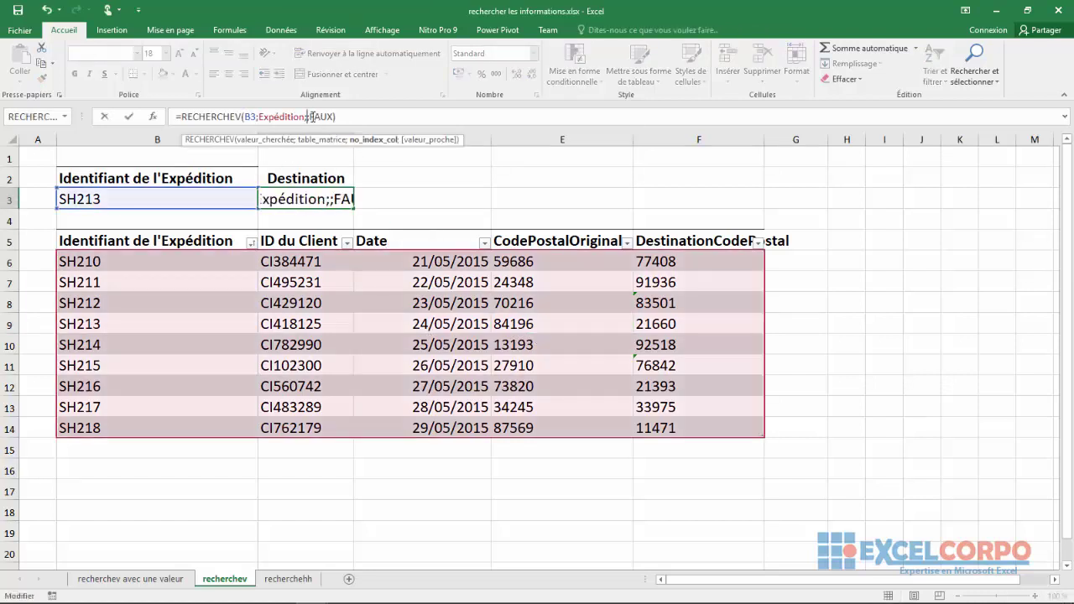
key("BackSpace")
type("3")
key("Return")
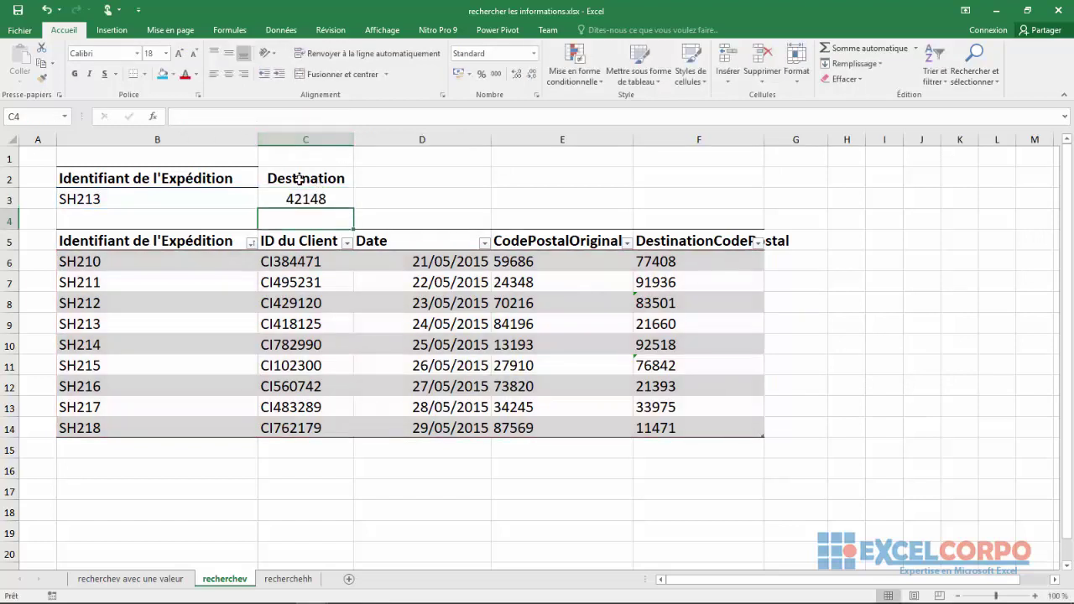
left_click(286, 206)
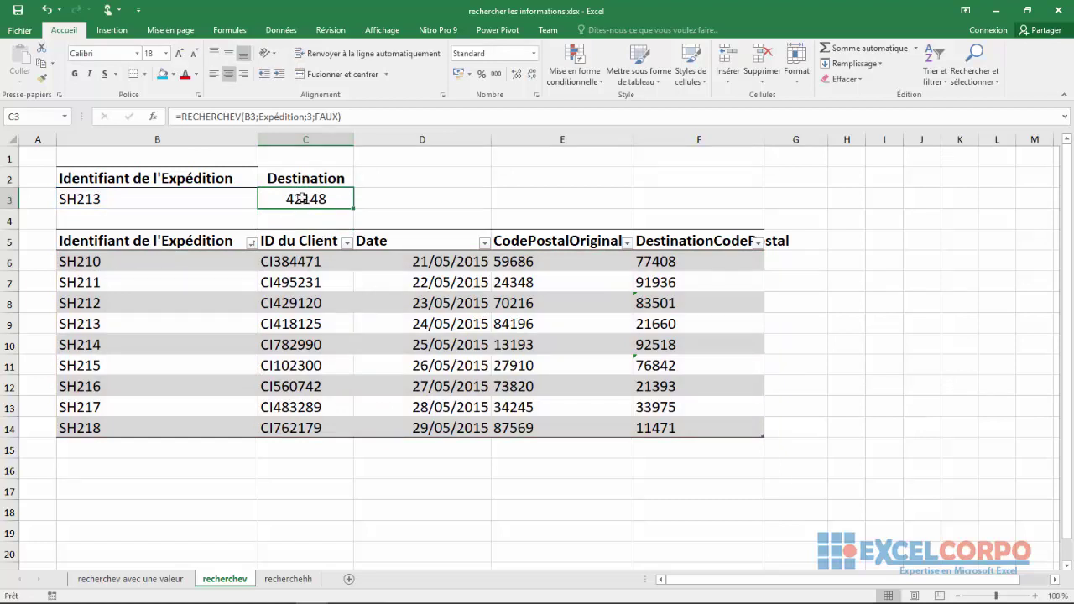
Step: Format C3 as a Date so it displays 24/05/2015, matching SH213's date in D9
right_click(289, 196)
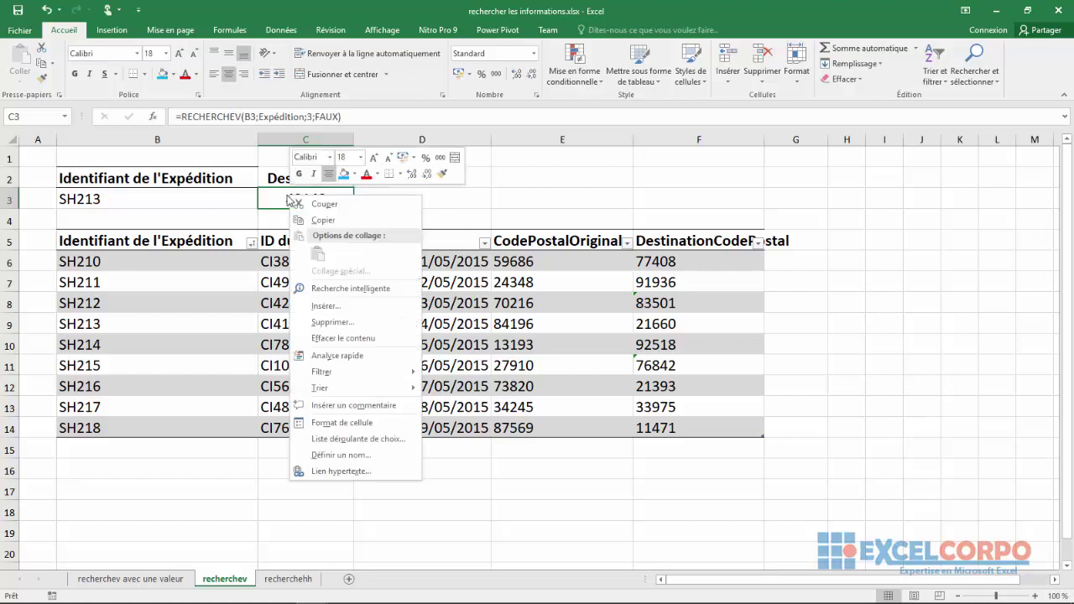
left_click(378, 431)
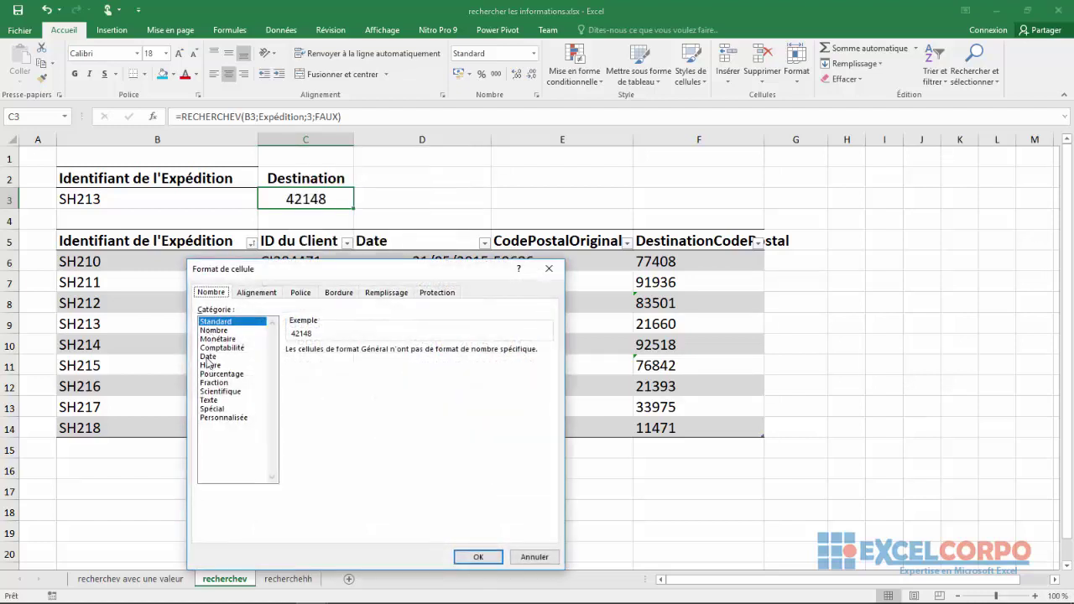
left_click(208, 358)
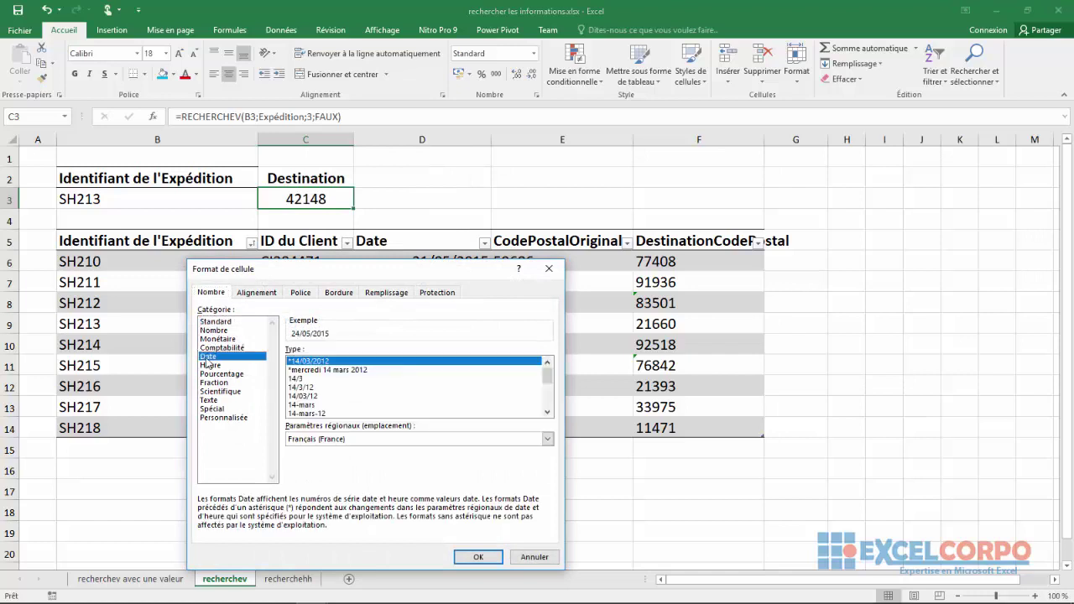
left_click(477, 557)
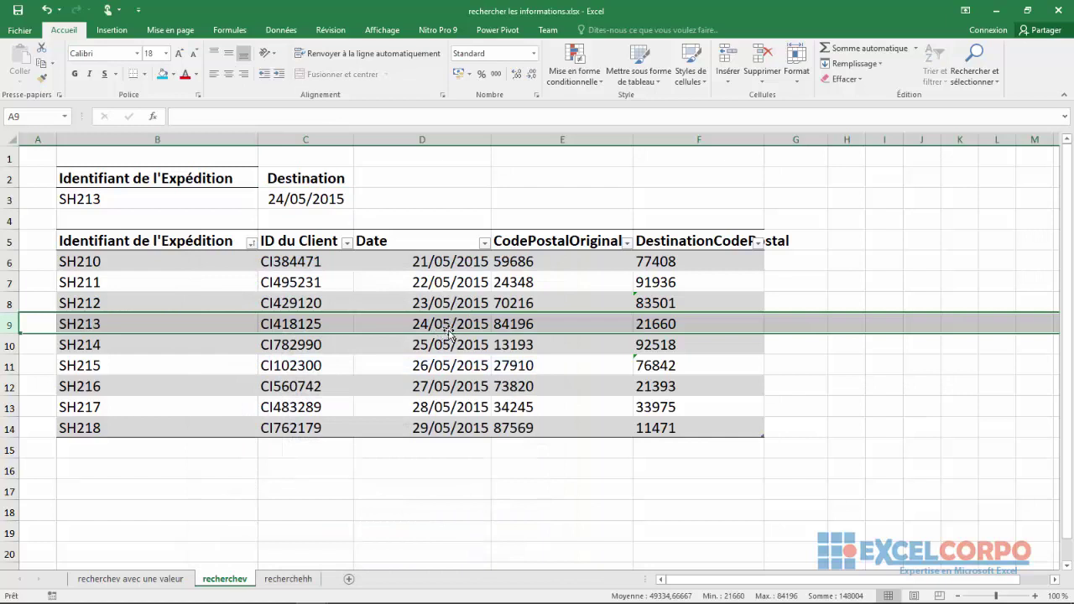
left_click(461, 324)
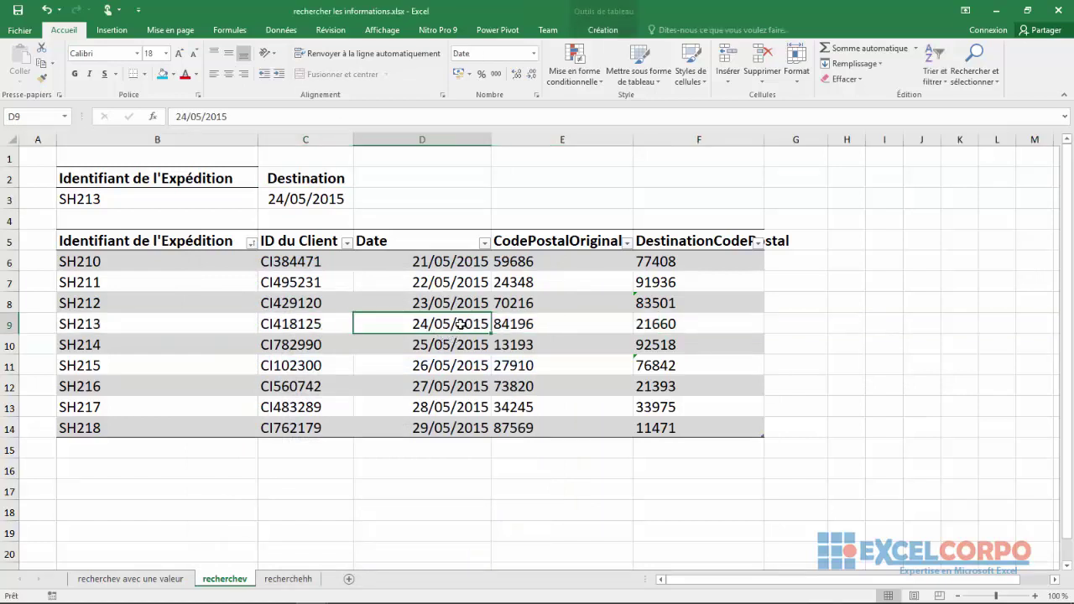
left_click(475, 456)
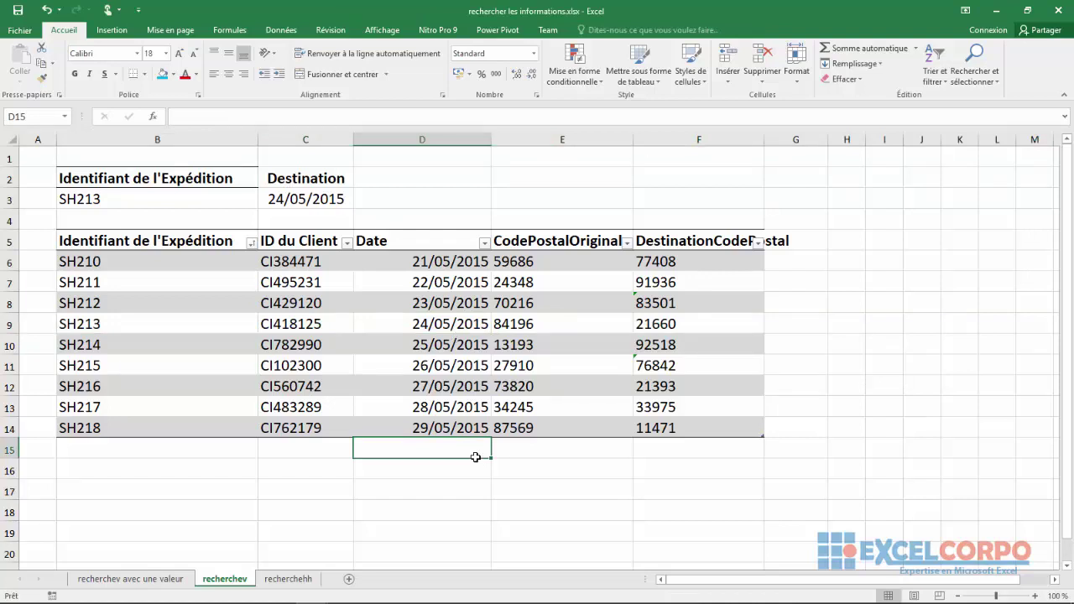
Step: Go to the recherchehh sheet and clear D3 for a new lookup formula
left_click(285, 579)
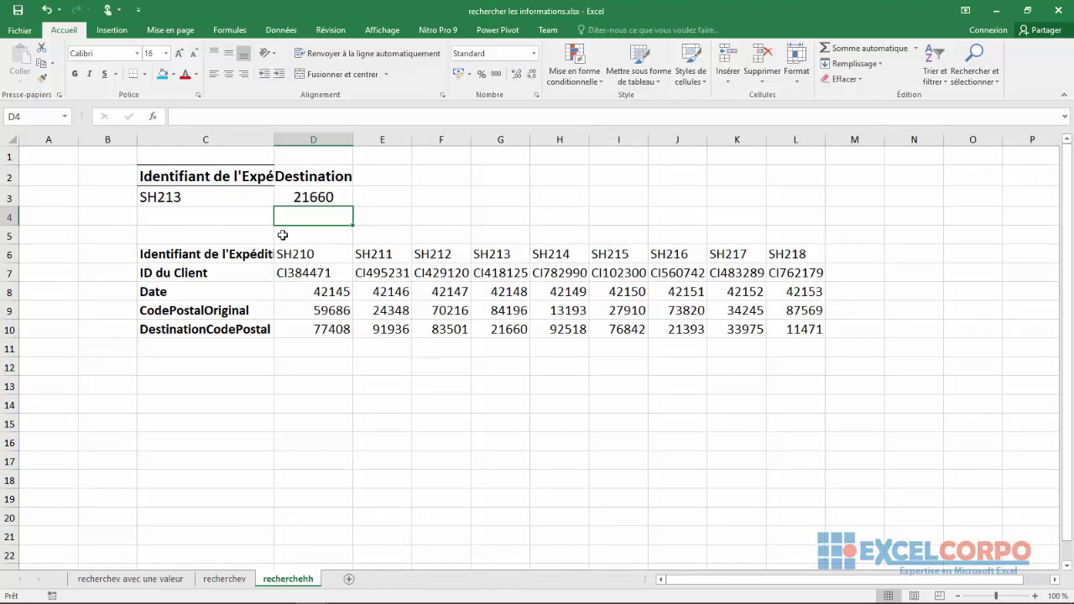
left_click(220, 580)
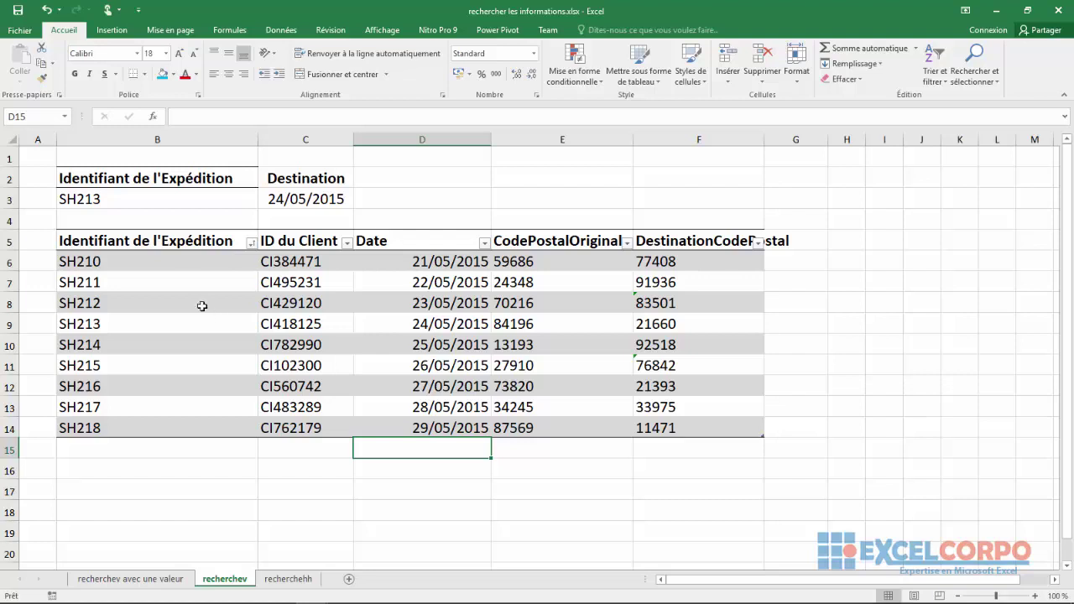
left_click(290, 579)
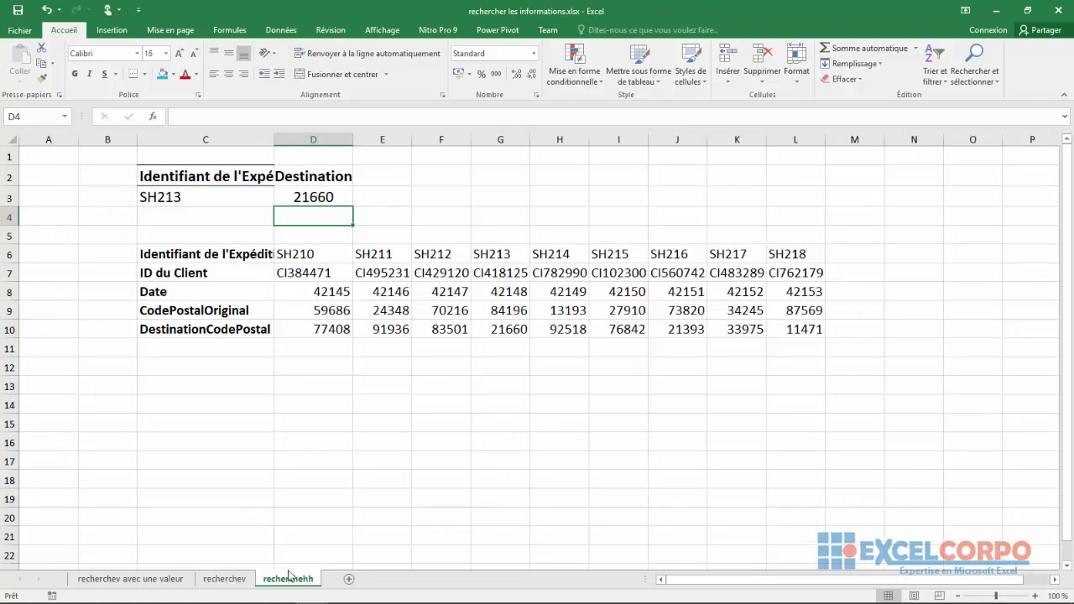
left_click(308, 201)
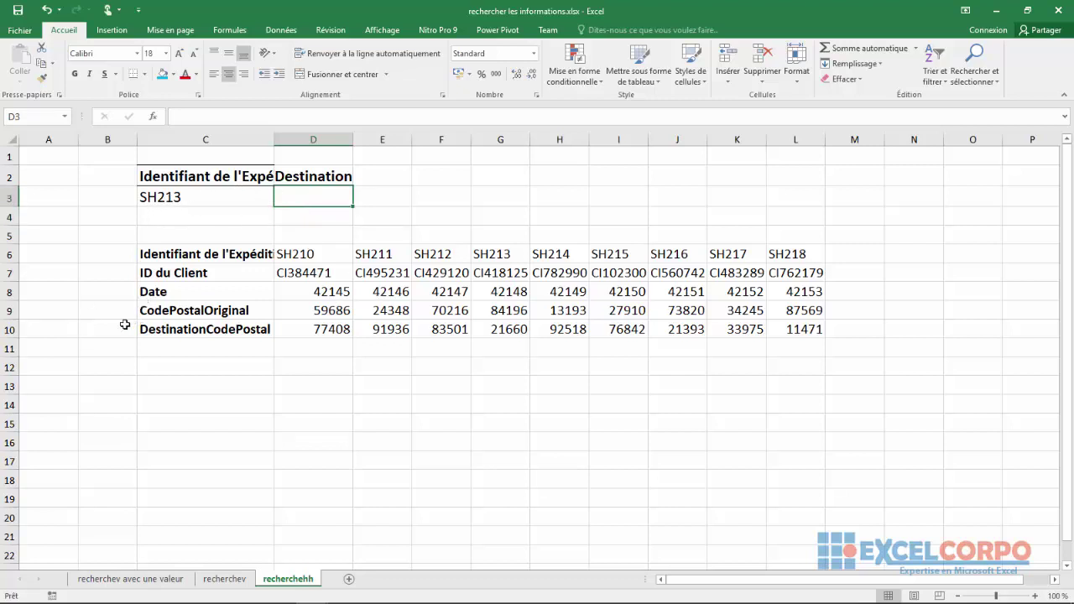
left_click(9, 329)
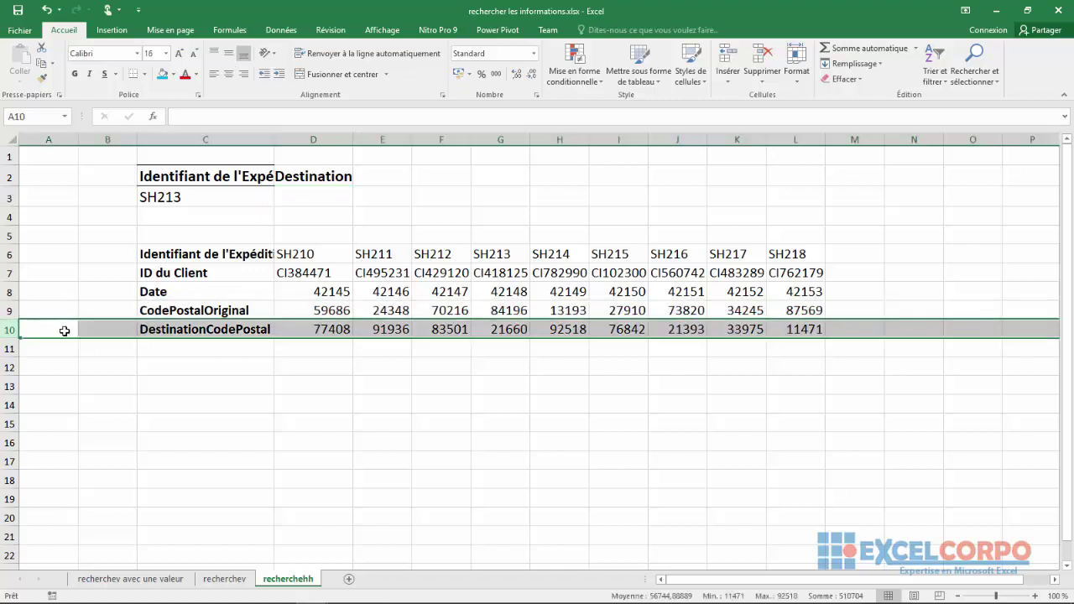
left_click(323, 199)
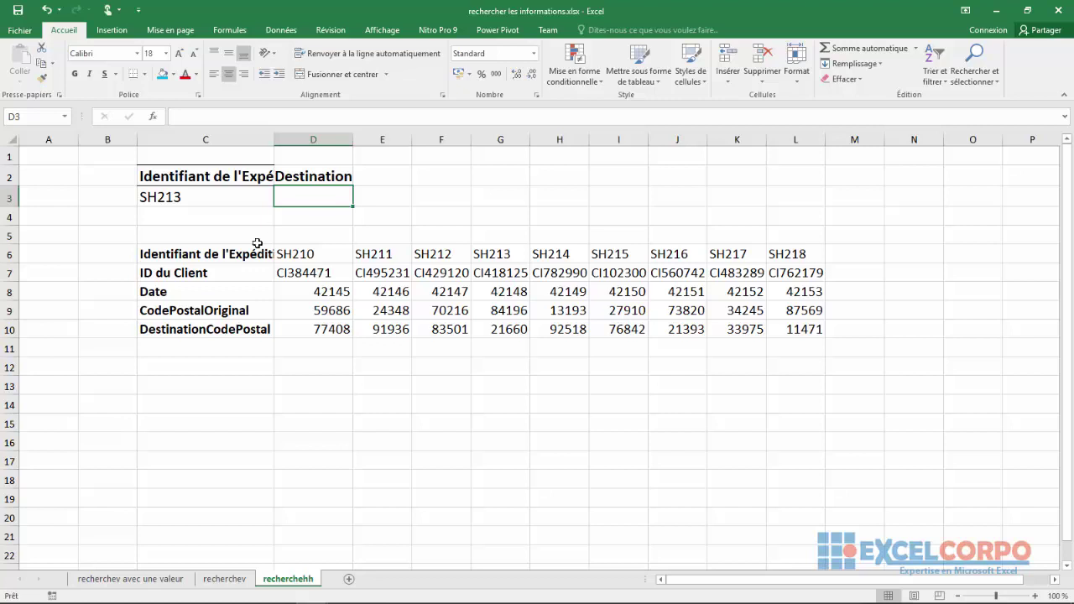
Step: Start a RECHERCHEH function in D3 from the formula suggestions
type("re")
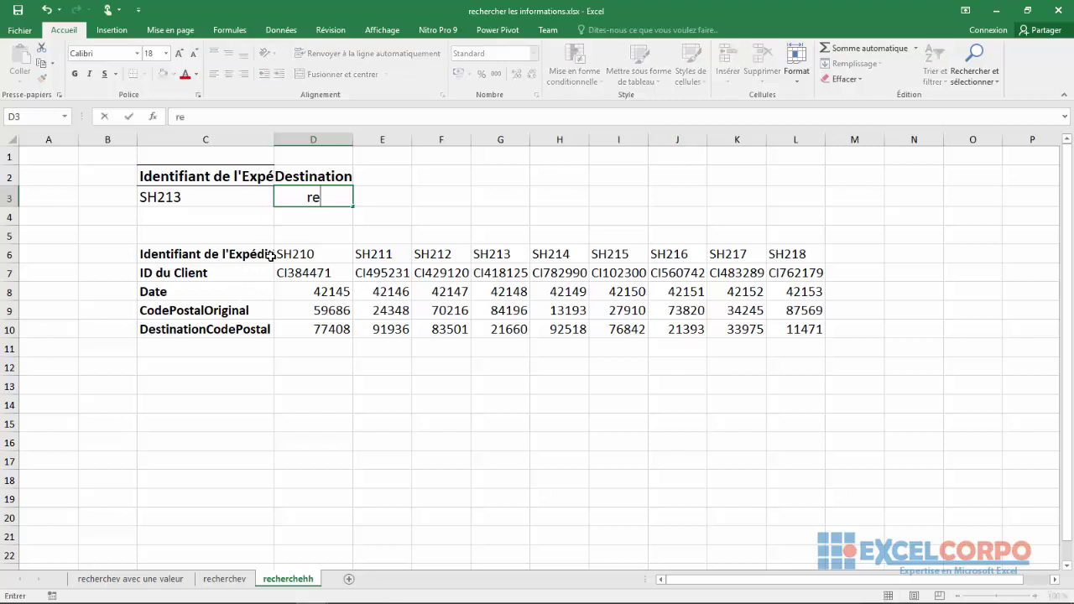
key("BackSpace")
key("BackSpace")
type("=re")
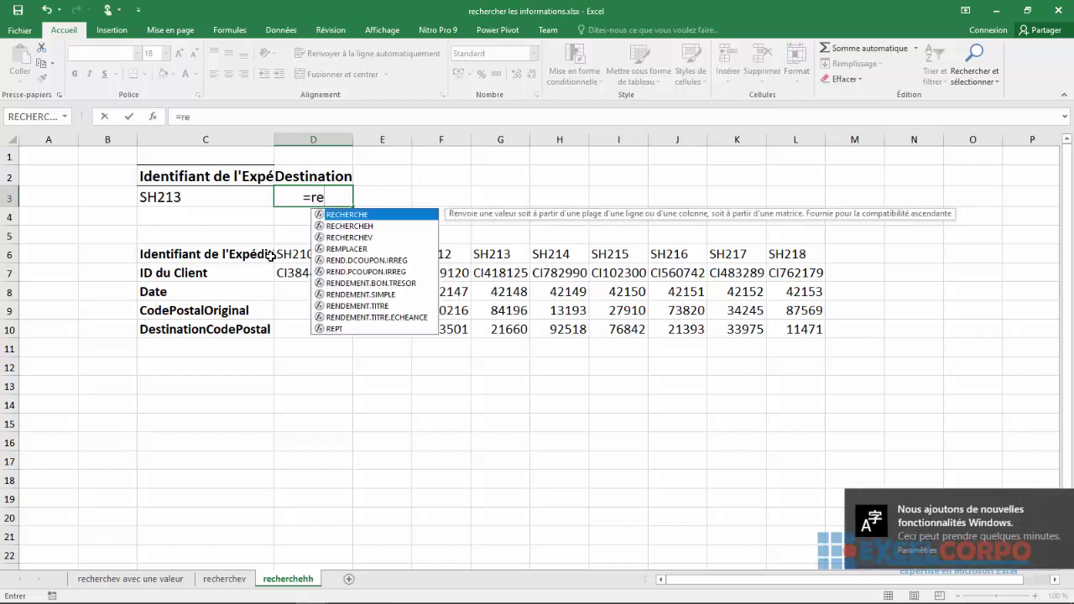
left_click(370, 226)
double_click(370, 226)
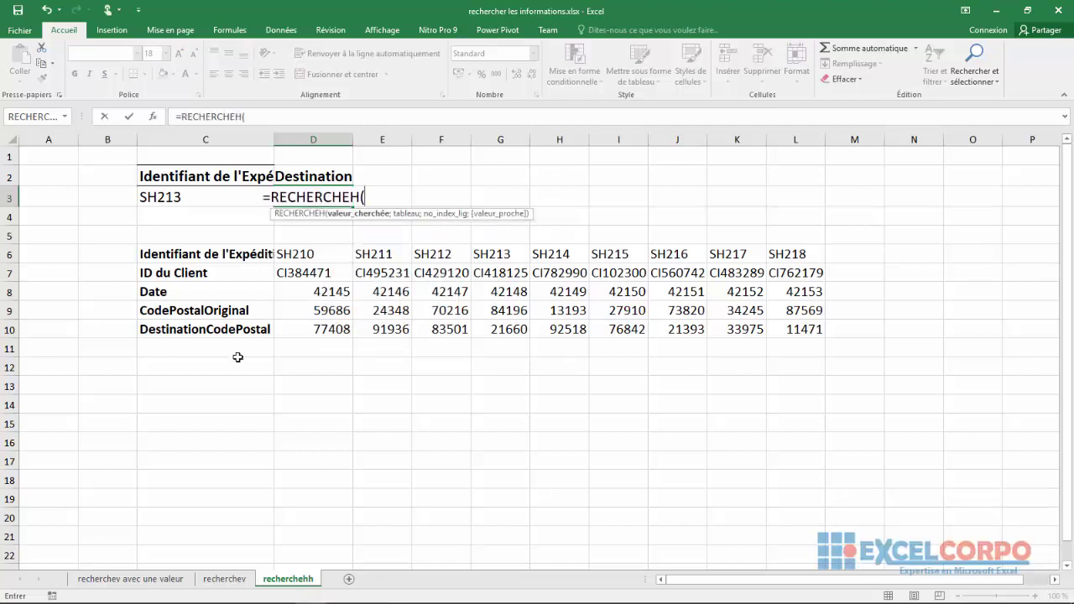
Step: Complete D3 as =RECHERCHEH(C3;D6:L10;5;FAUX) with FAUX for exact match
left_click(168, 198)
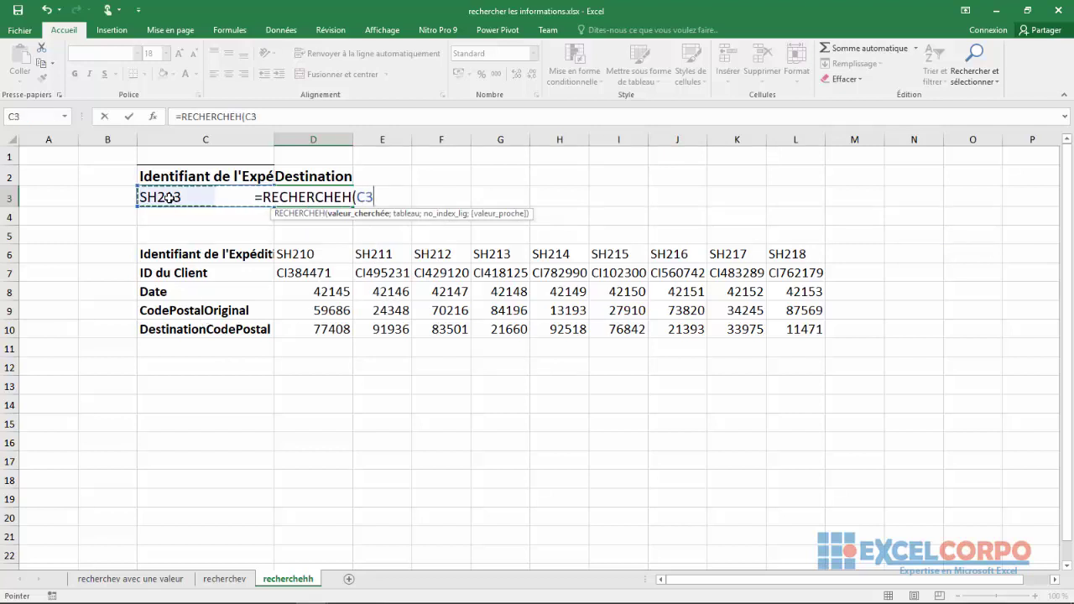
type(";")
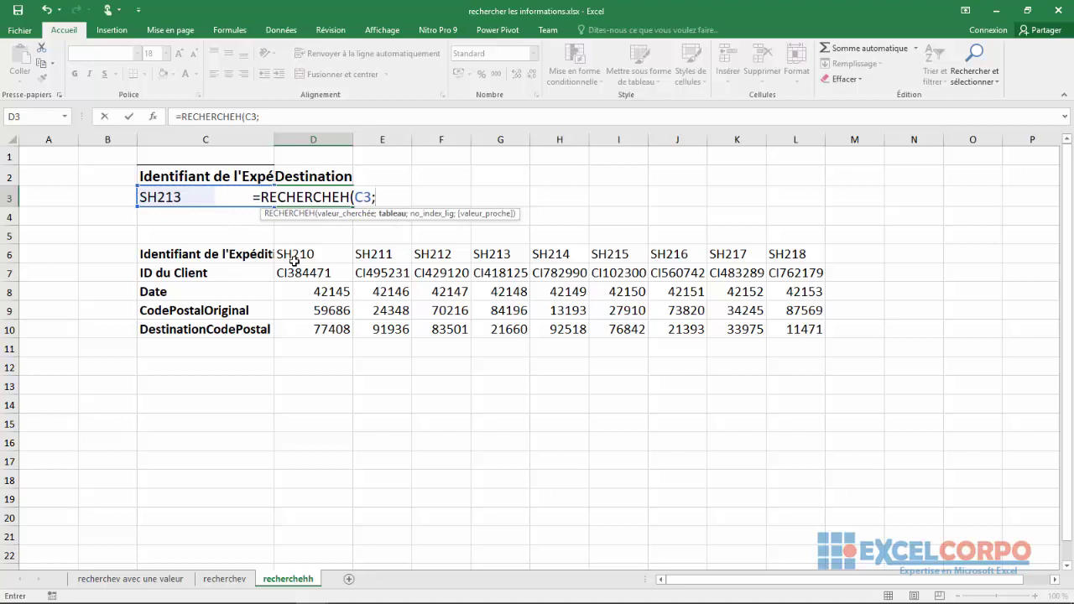
left_click_drag(292, 258, 836, 337)
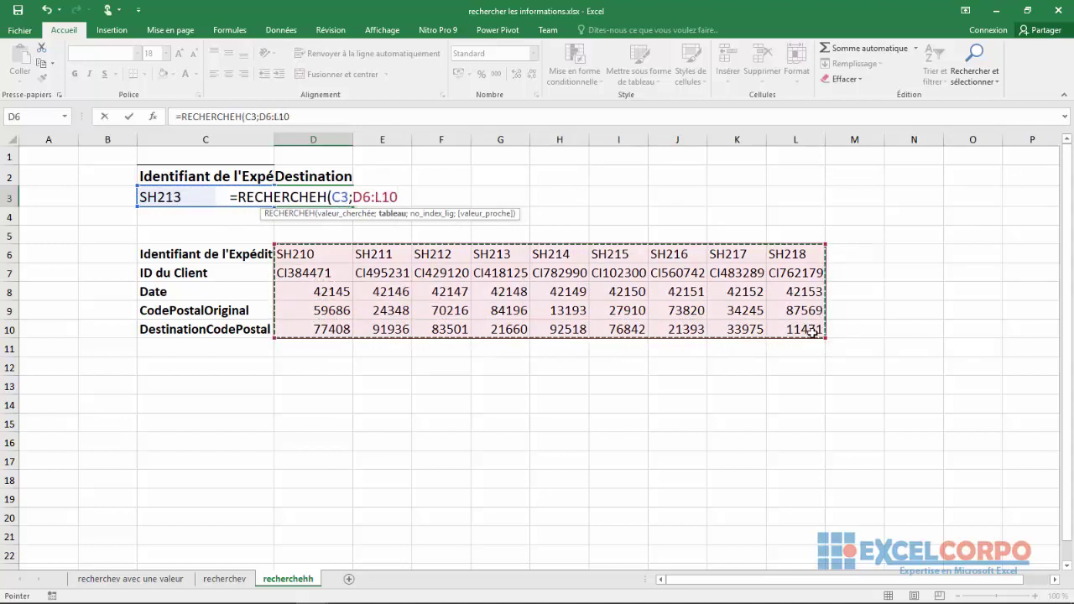
left_click_drag(836, 337, 812, 331)
type(";")
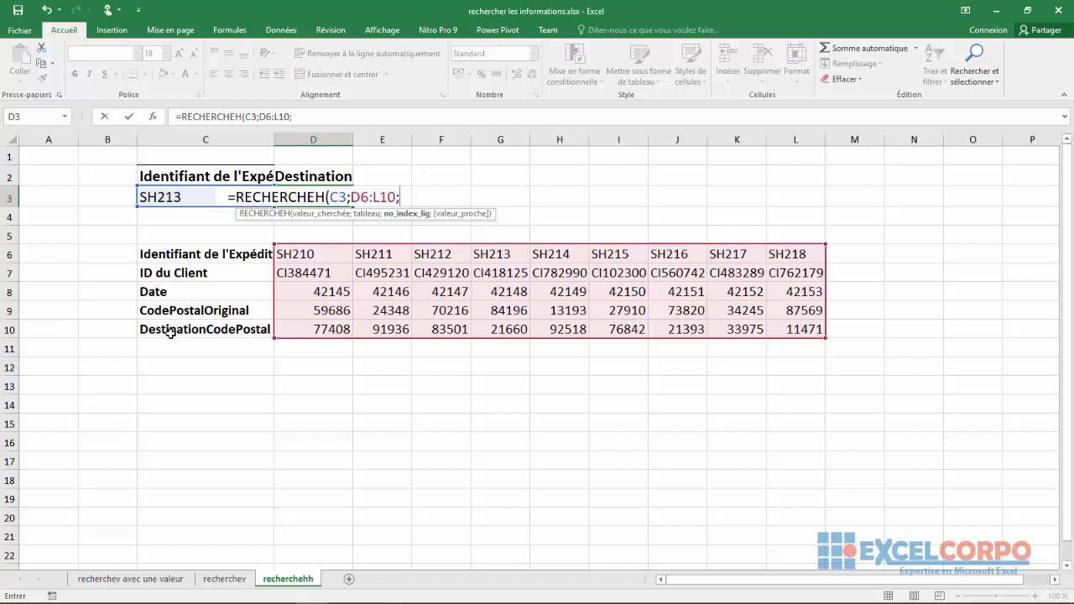
type("5;")
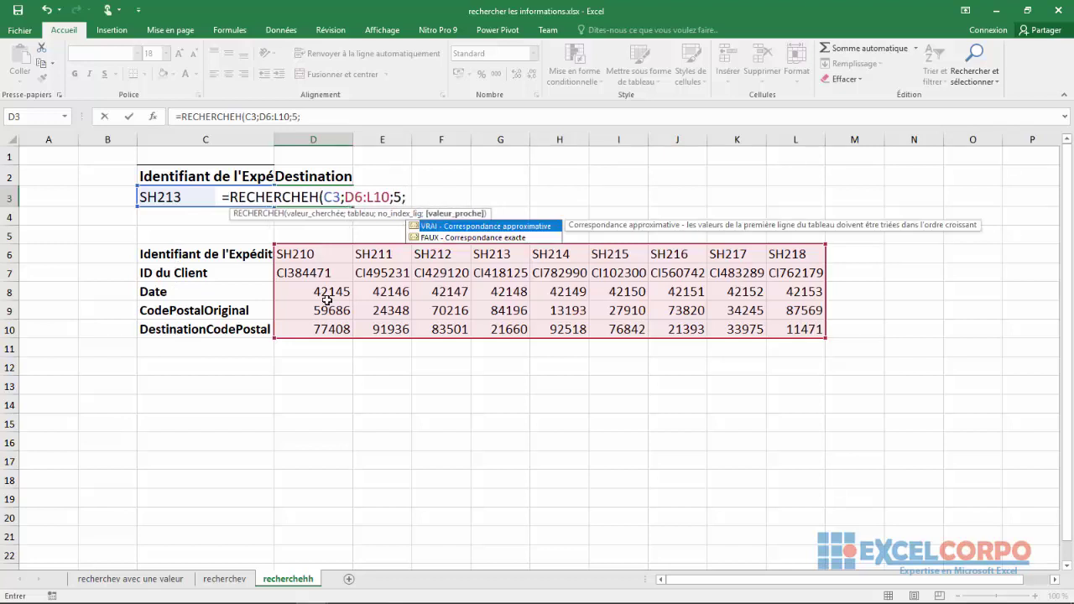
double_click(464, 238)
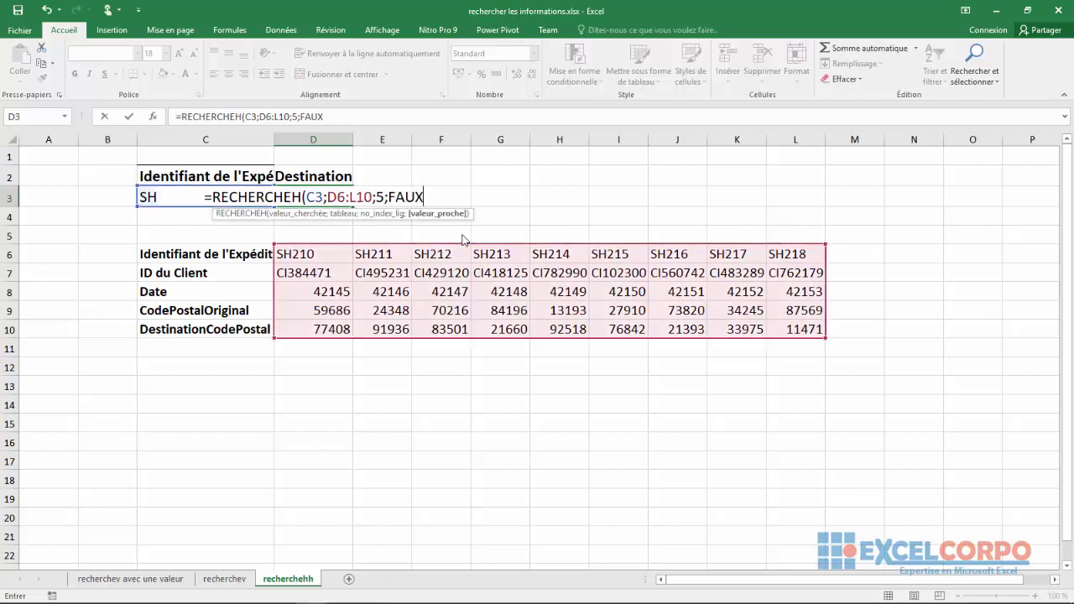
type(")")
key("Return")
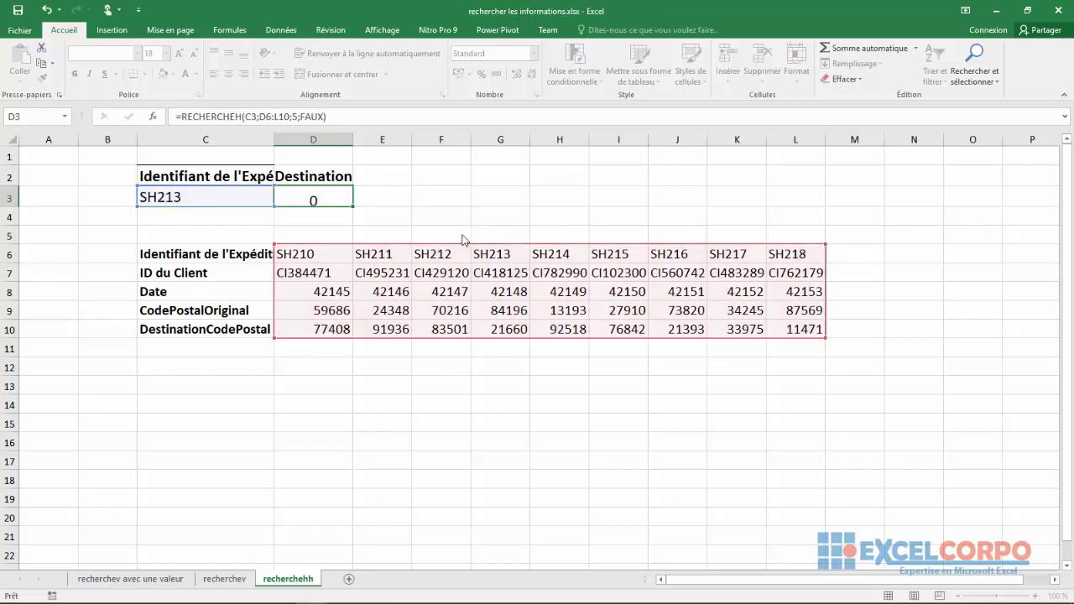
Step: Compare D3's result with SH213's table values and change its row index from 5 to 4
left_click(284, 190)
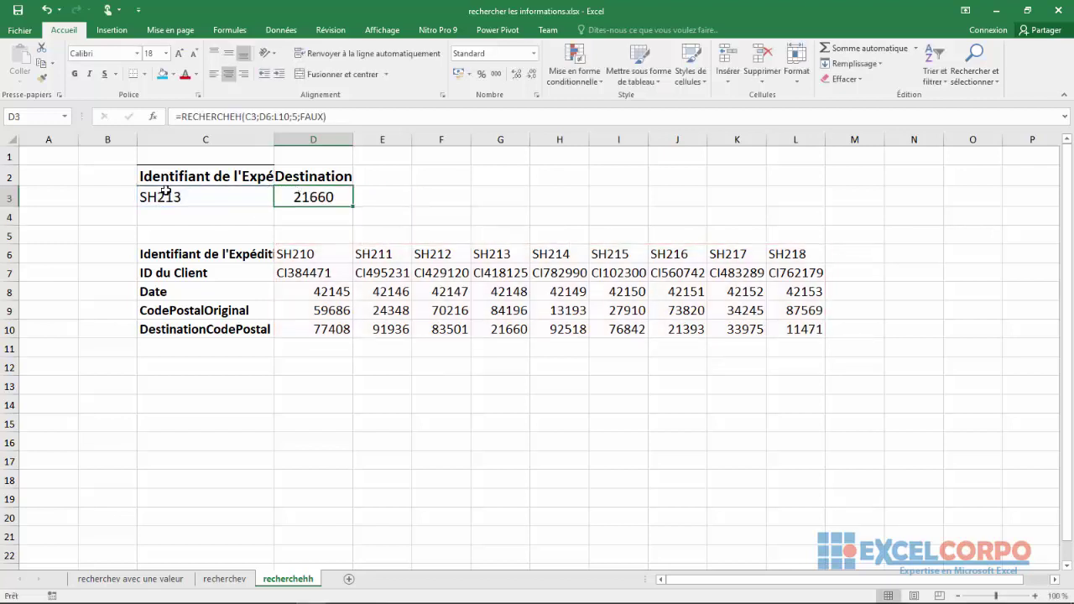
left_click(490, 253)
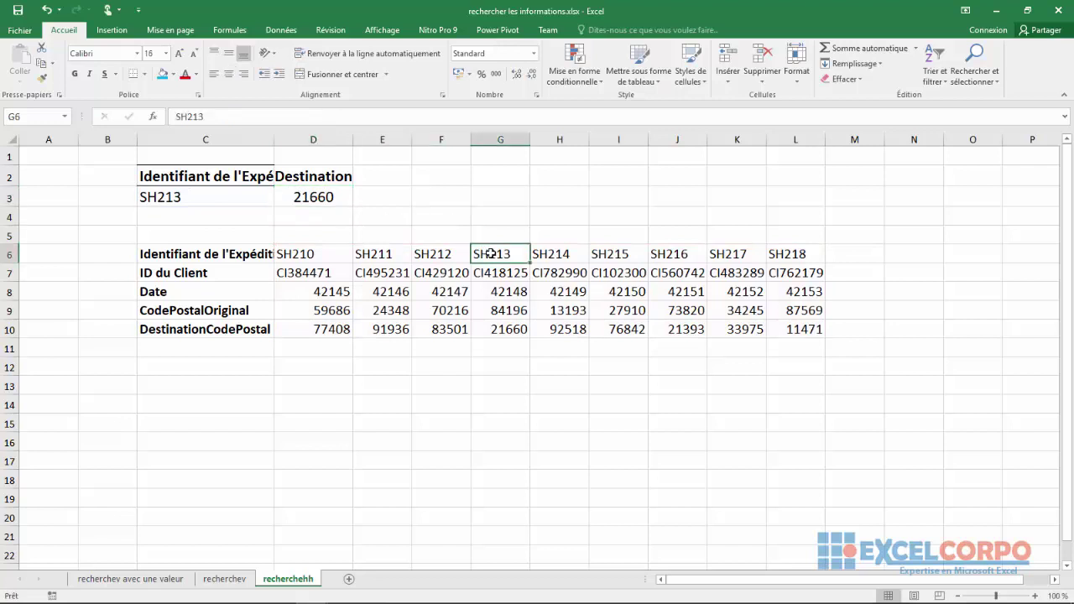
left_click(501, 330)
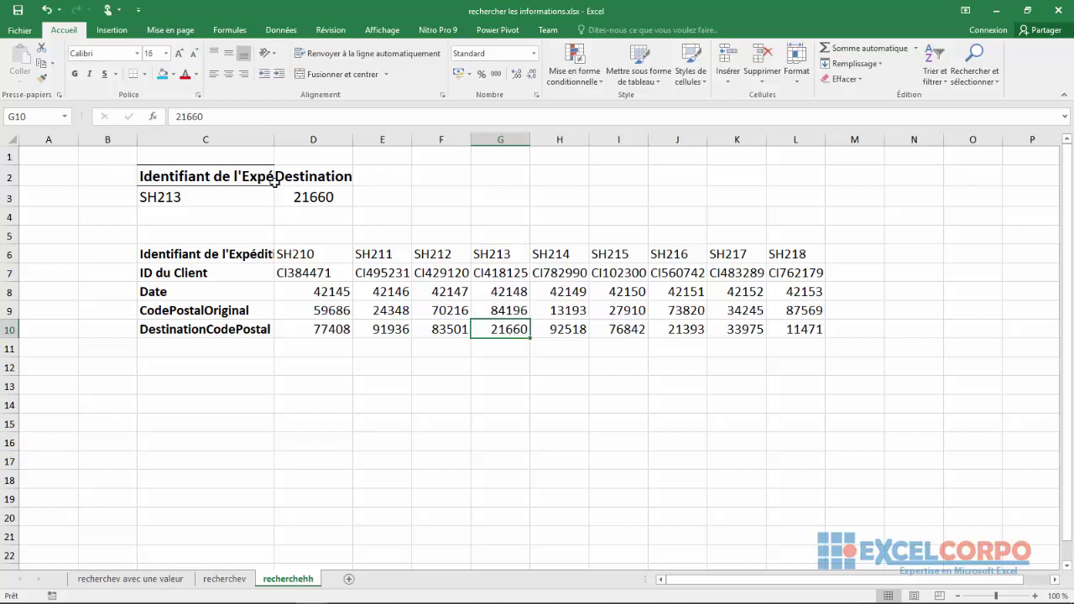
left_click(312, 196)
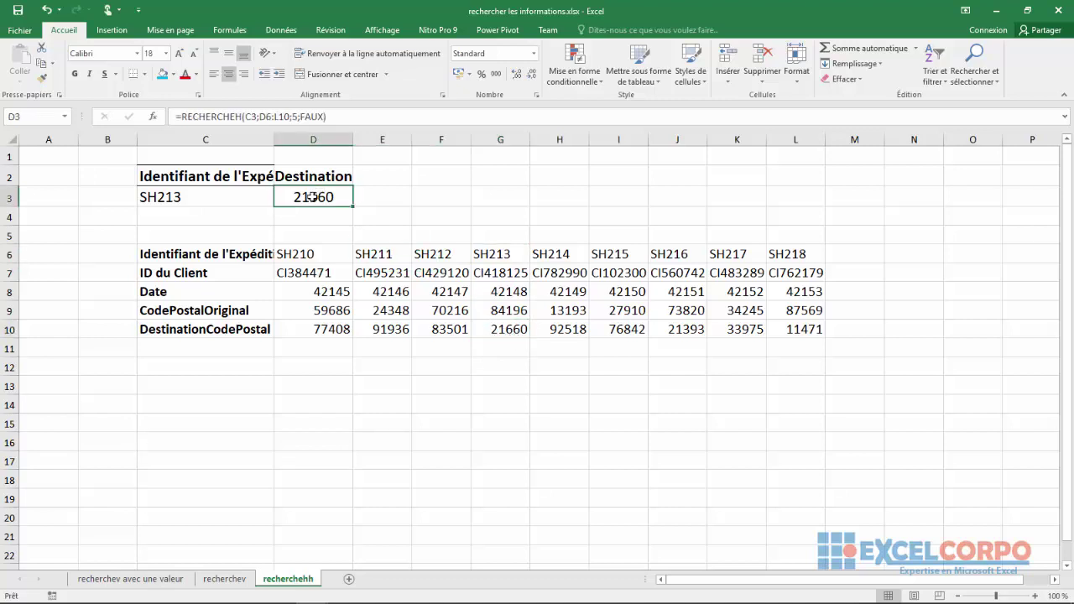
left_click(297, 117)
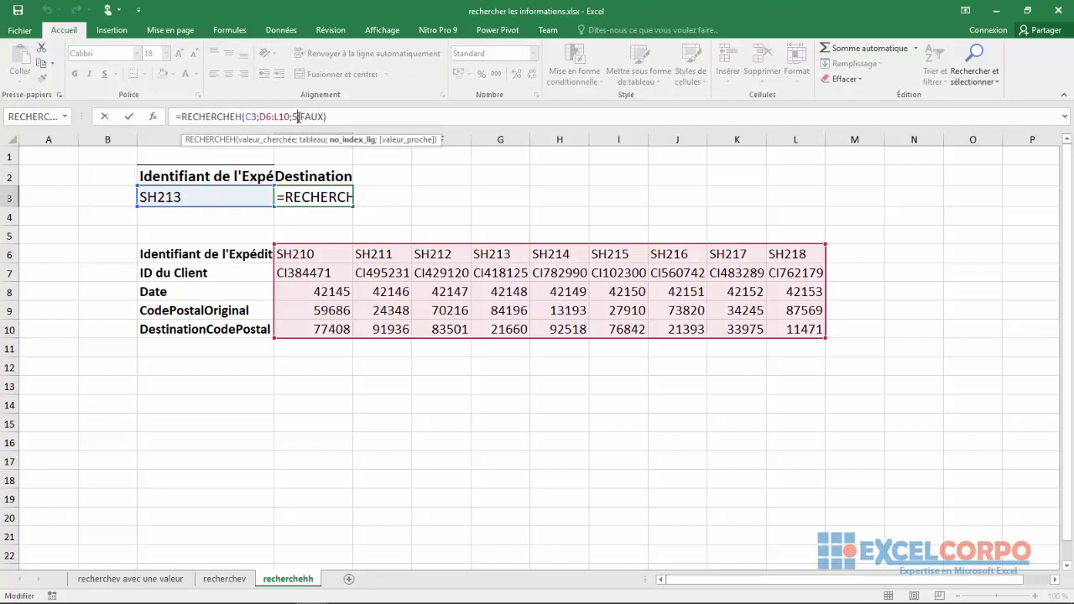
key("BackSpace")
type("4")
key("Return")
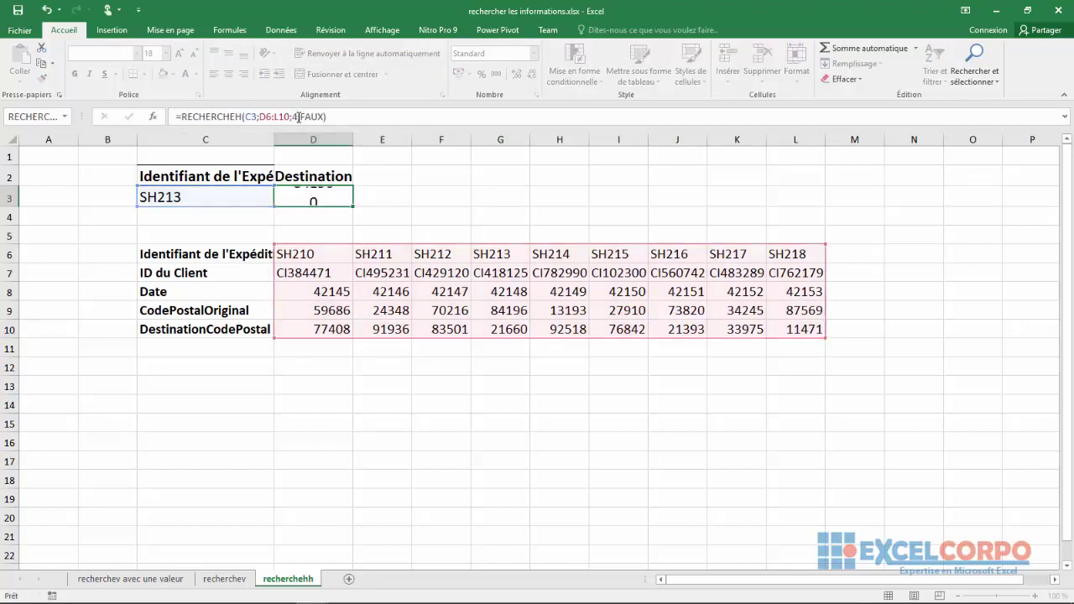
Step: Change D3's row index from 4 to 1 so it returns the identifier SH213
left_click(499, 310)
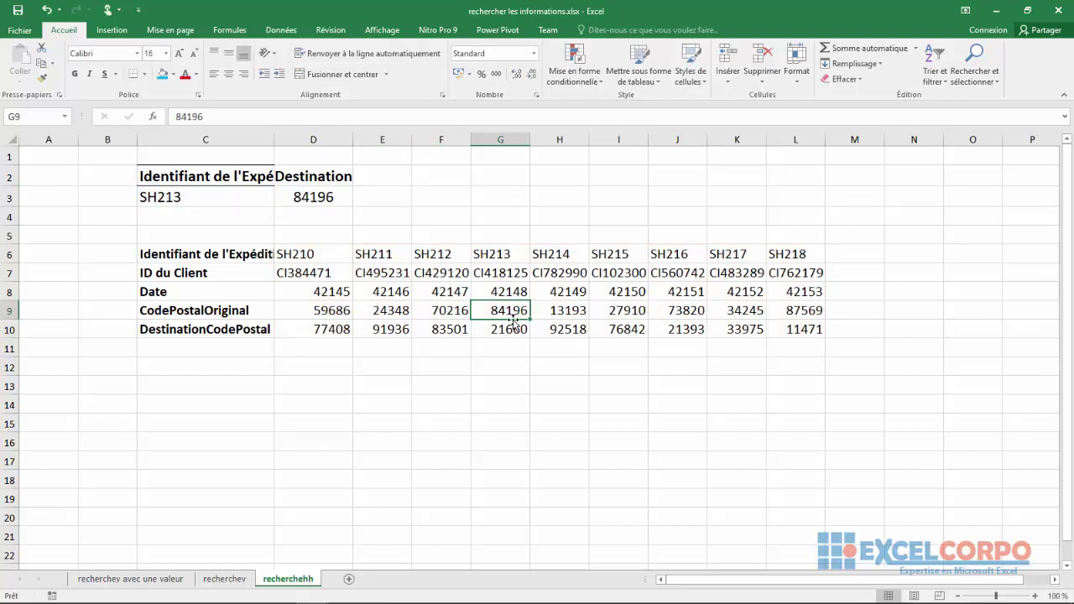
left_click(343, 200)
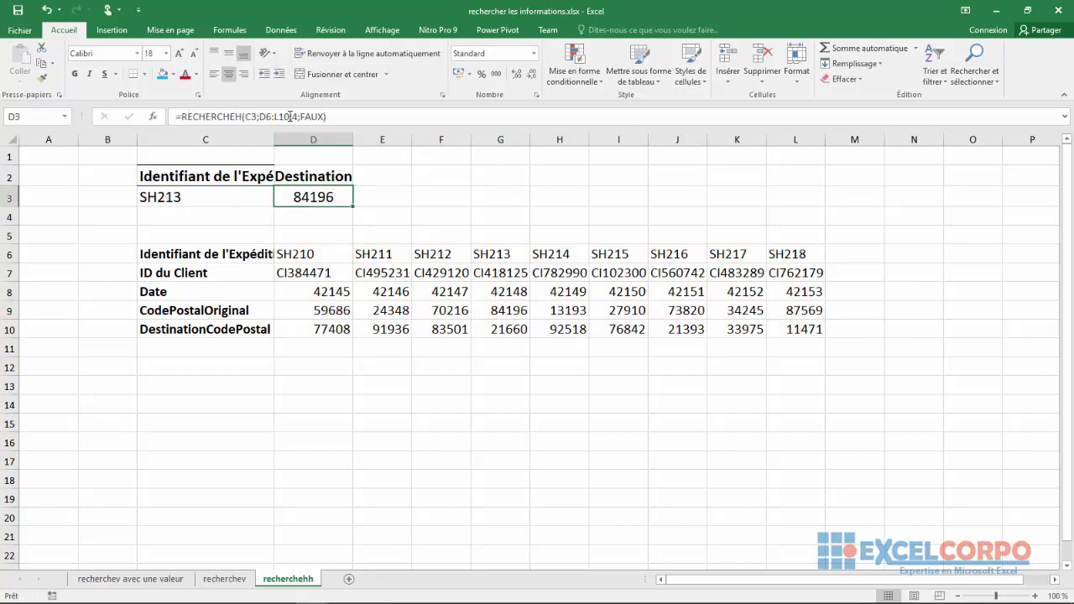
left_click(297, 116)
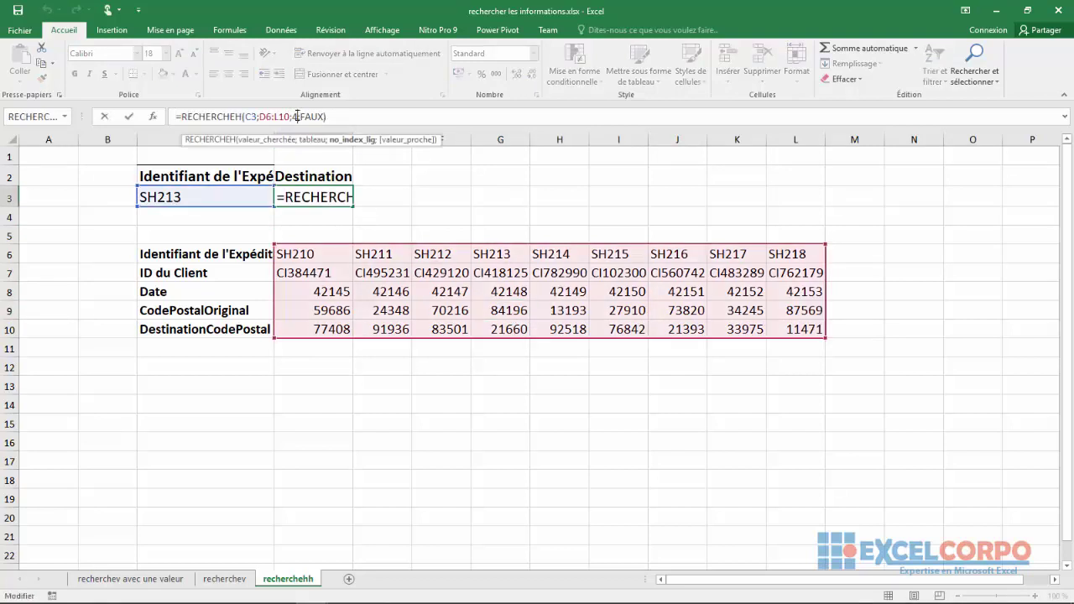
key("BackSpace")
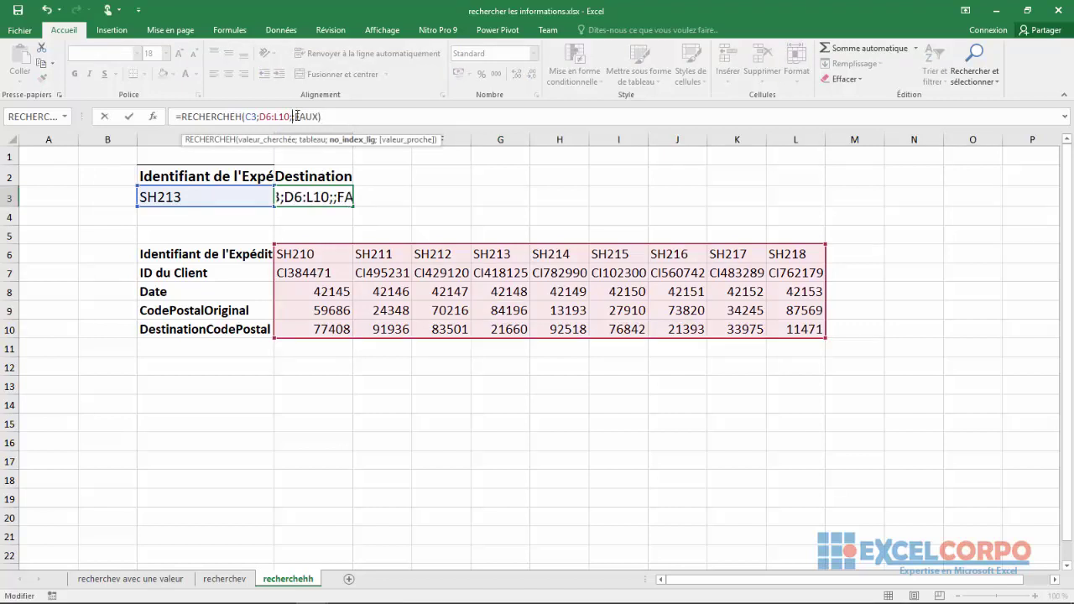
type("1")
key("Return")
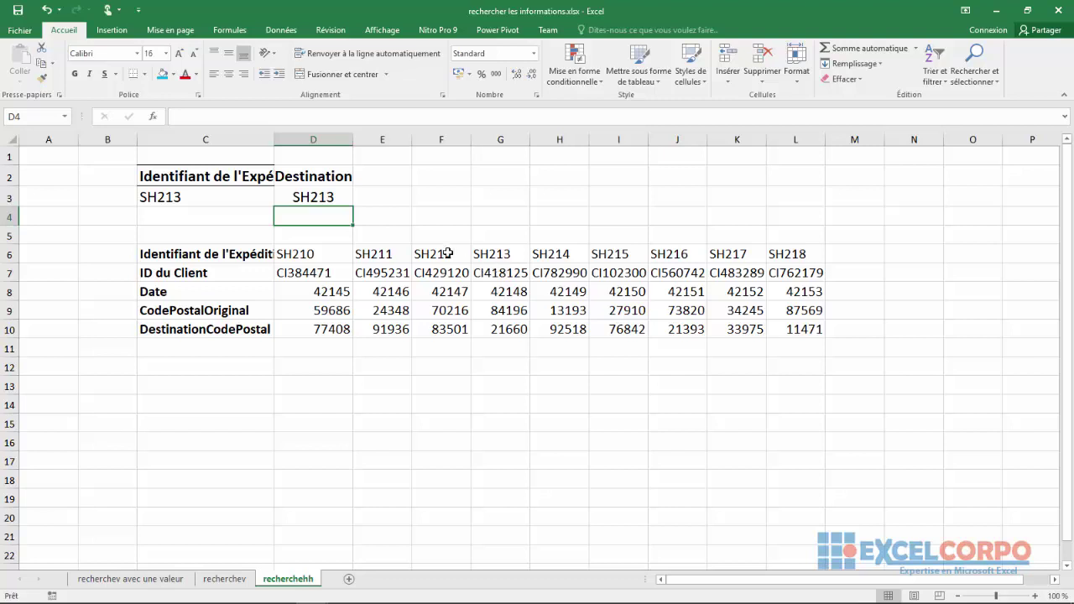
Step: Change D3's RECHERCHEH row index from 1 to 2
left_click(319, 203)
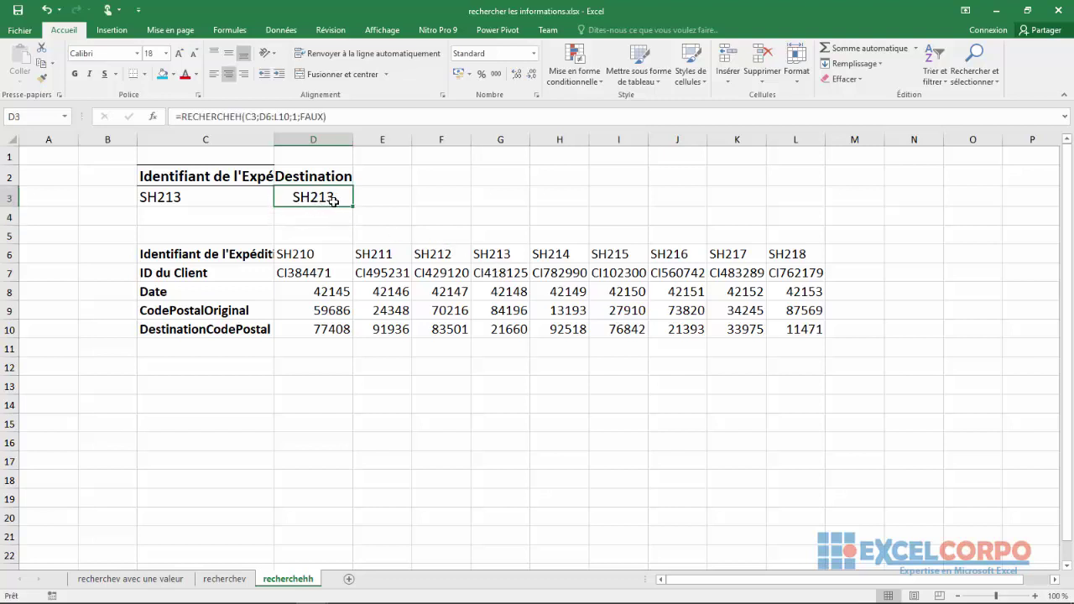
left_click(297, 118)
key("BackSpace")
type("2")
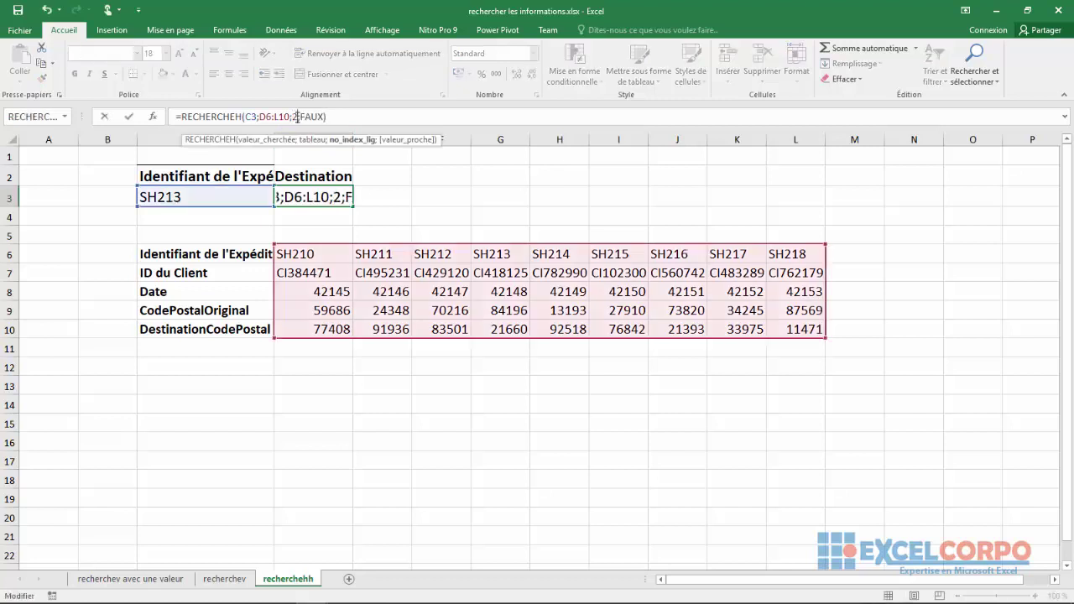
key("Return")
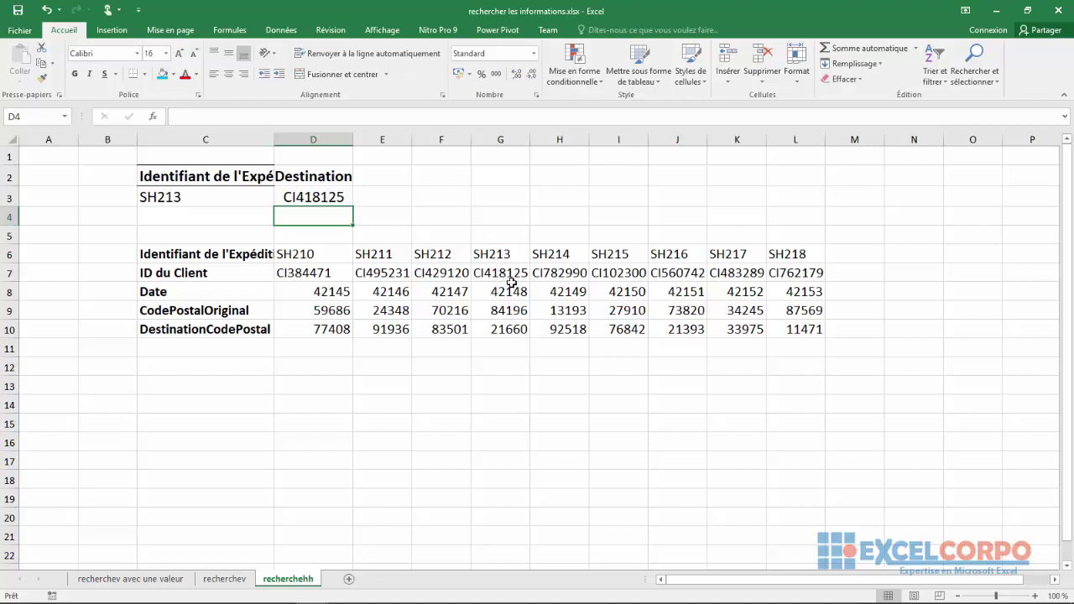
Step: Change D3's row index from 2 to 3, returning SH213's date as serial 42148
left_click(323, 199)
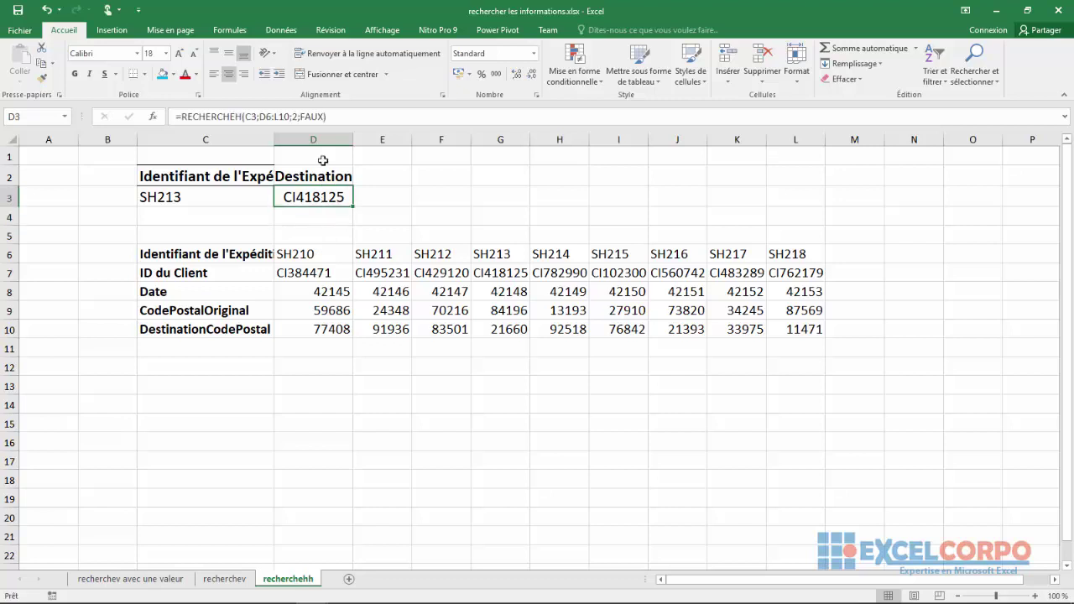
left_click(297, 117)
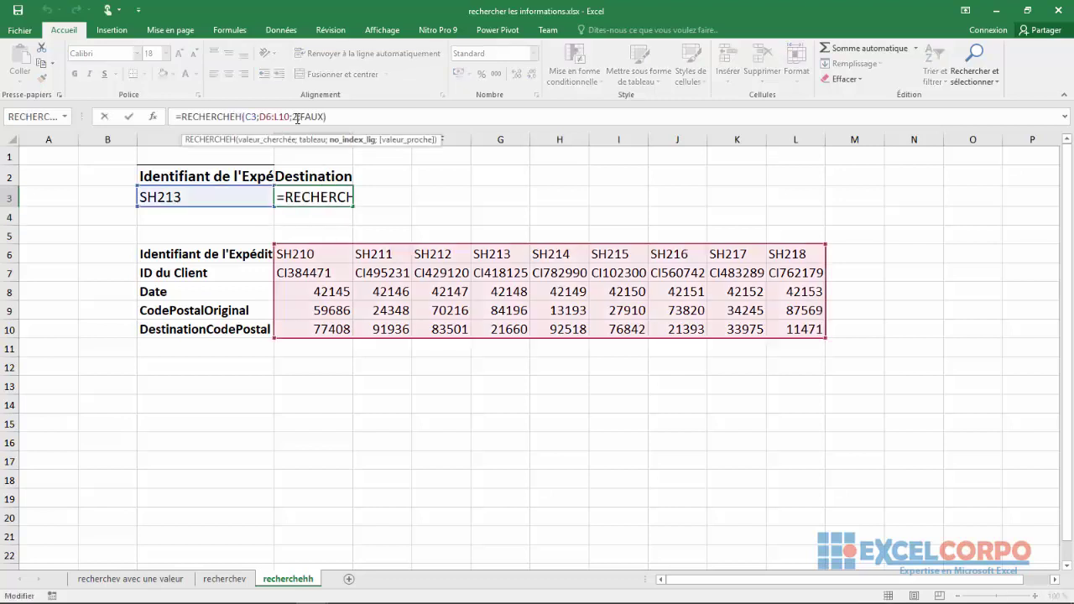
key("BackSpace")
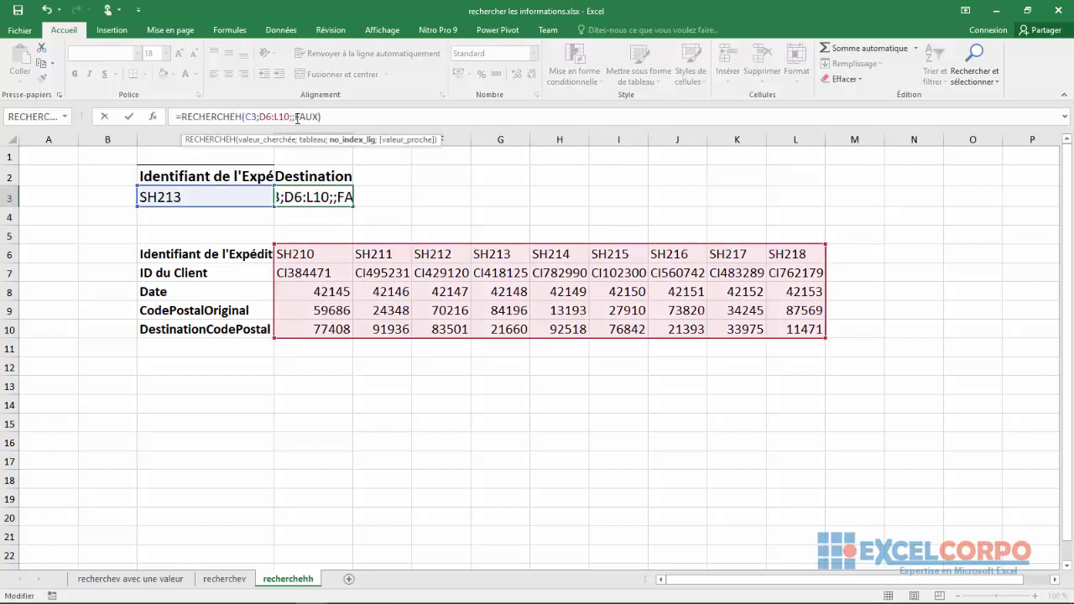
type("3")
key("Return")
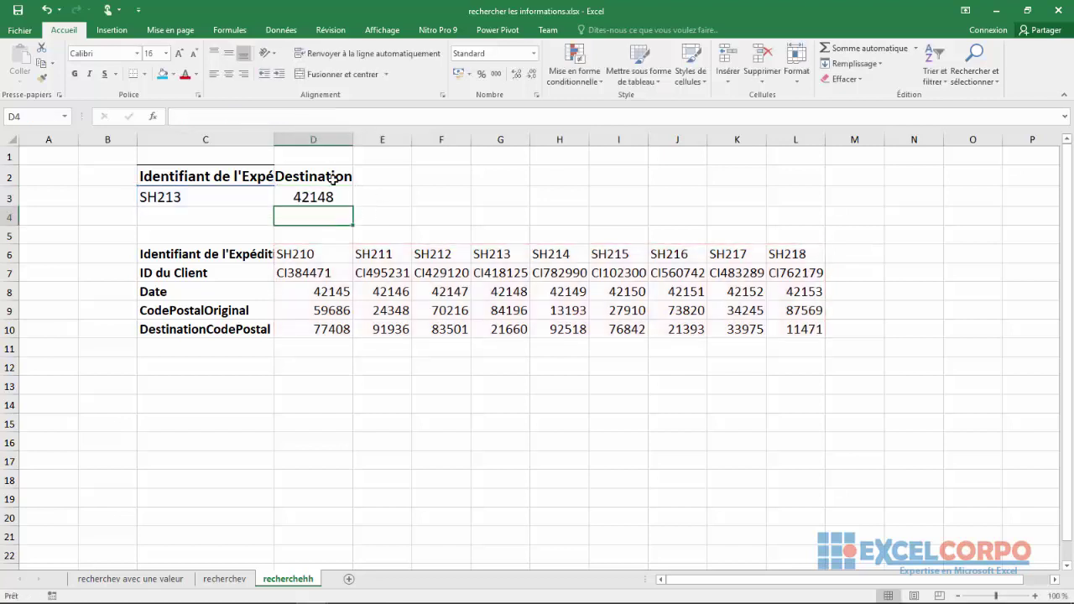
Step: Format D3 as a Date showing 24/05/2015 and widen column D to fit it
left_click(308, 196)
right_click(310, 197)
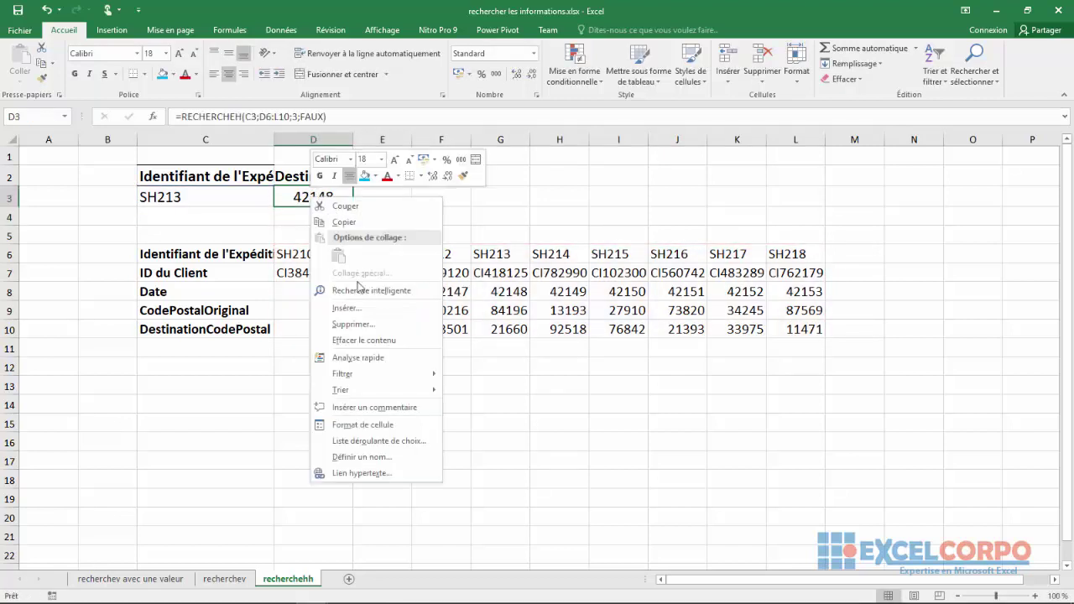
left_click(363, 426)
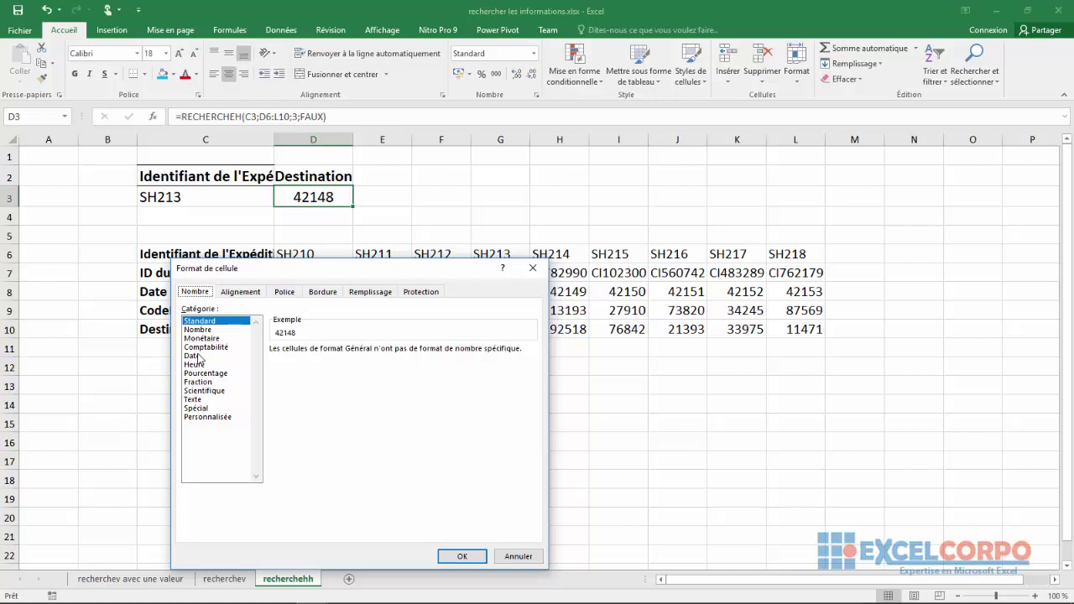
left_click(199, 357)
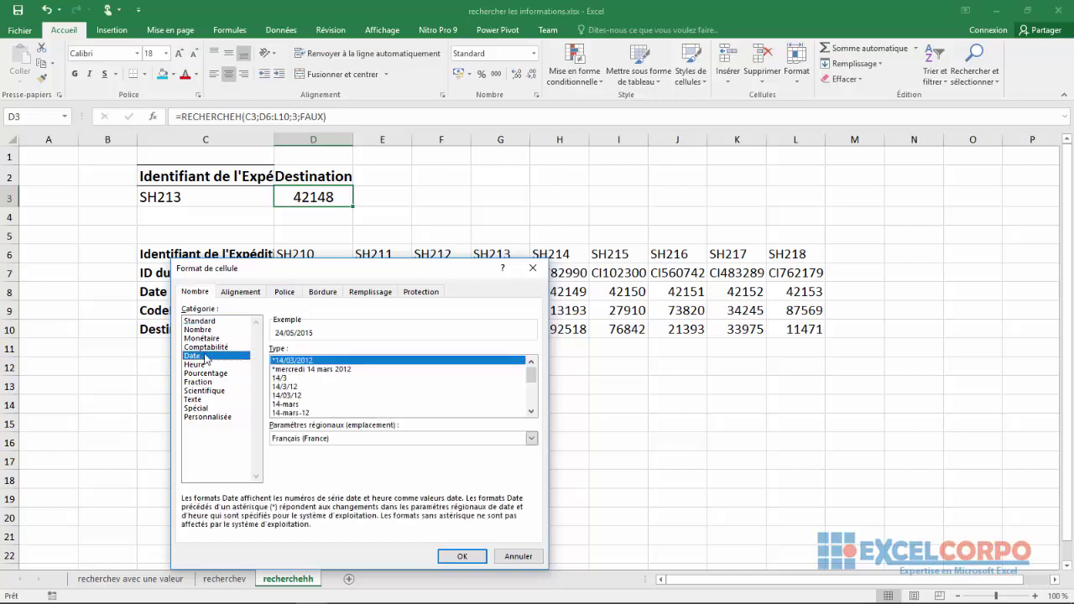
left_click(451, 557)
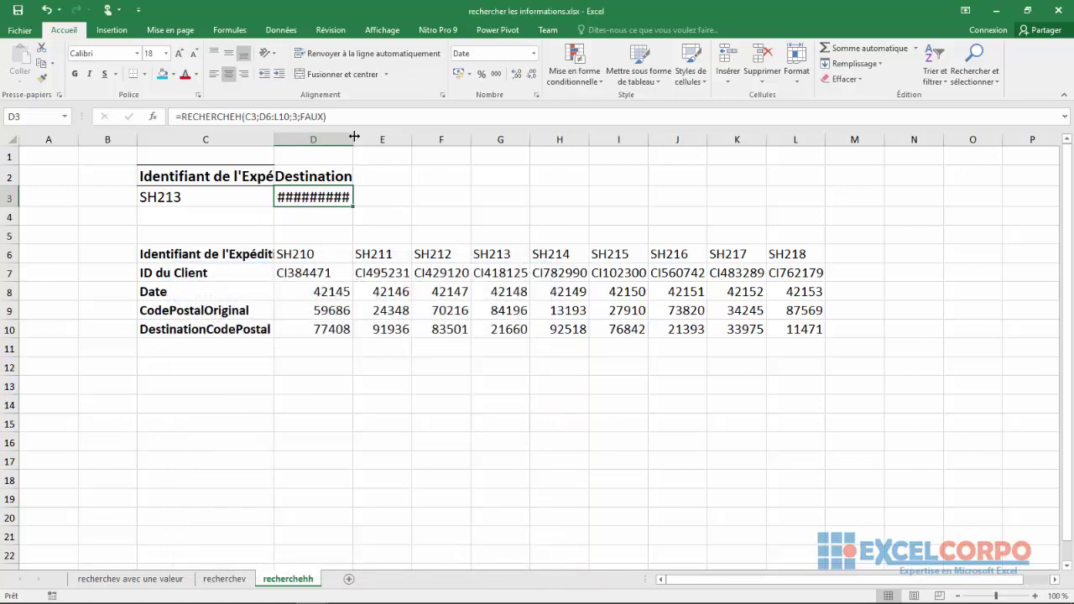
left_click_drag(354, 136, 370, 136)
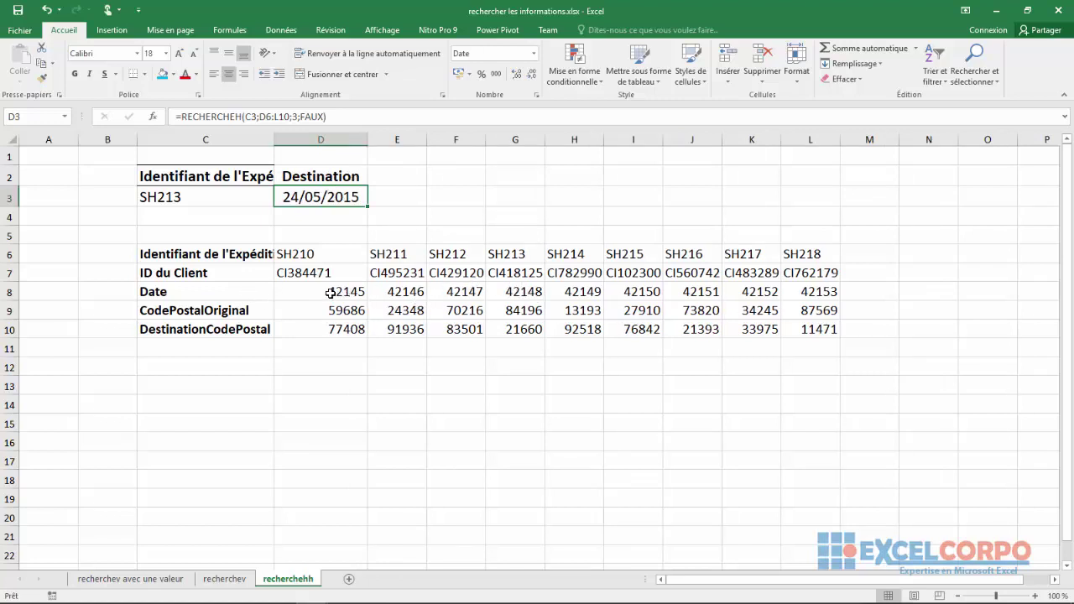
mouse_move(332, 292)
left_mouse_down()
mouse_move(786, 319)
mouse_move(826, 293)
left_mouse_up()
Step: Format the Date row D8:L8 as dates, showing 21/05/2015 through 29/05/2015
right_click(826, 294)
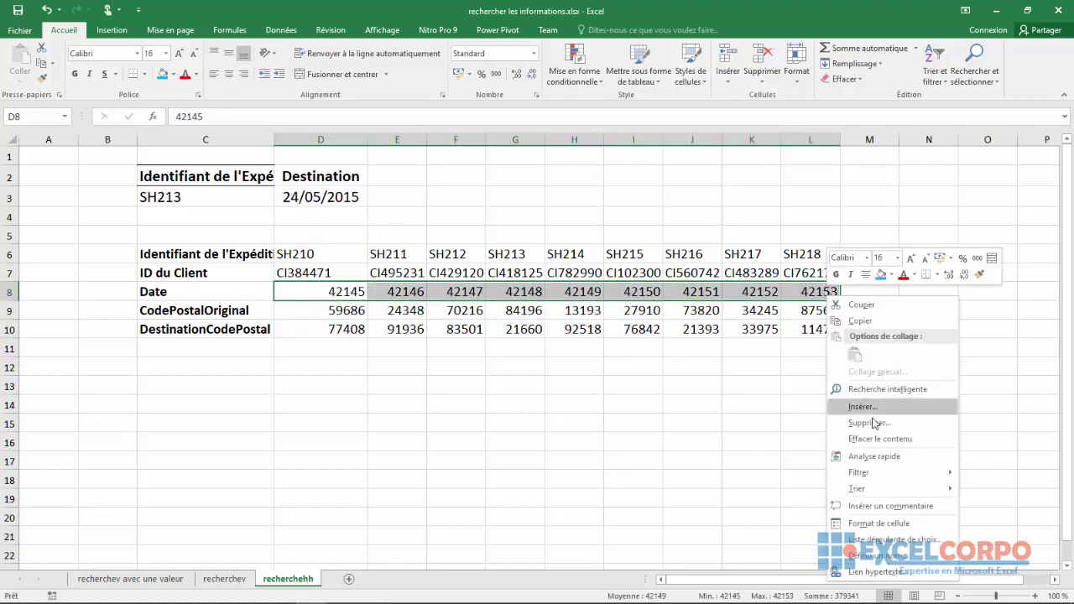
left_click(877, 522)
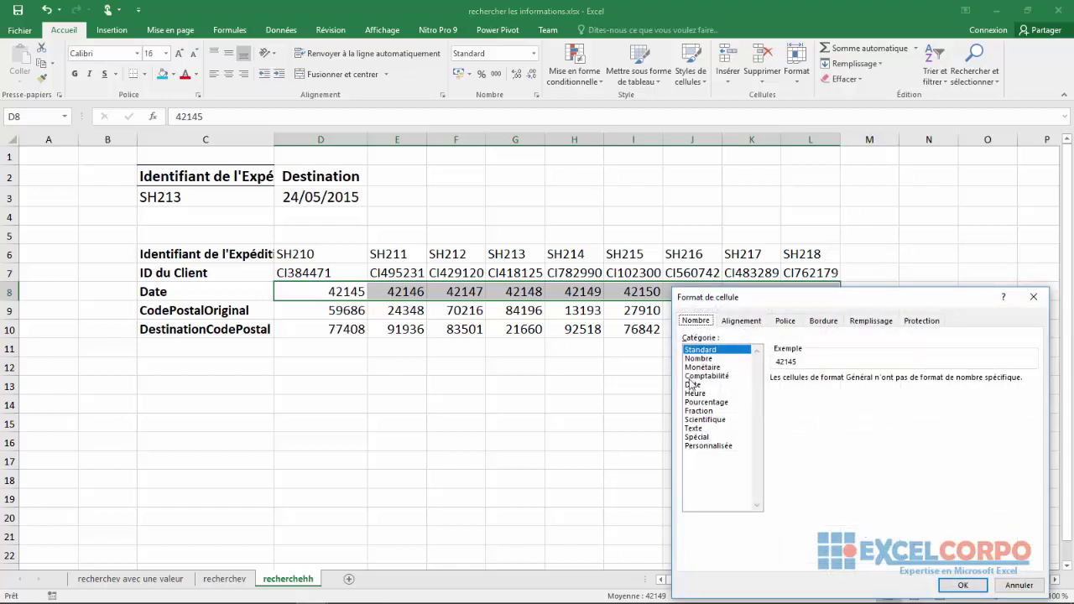
left_click(694, 385)
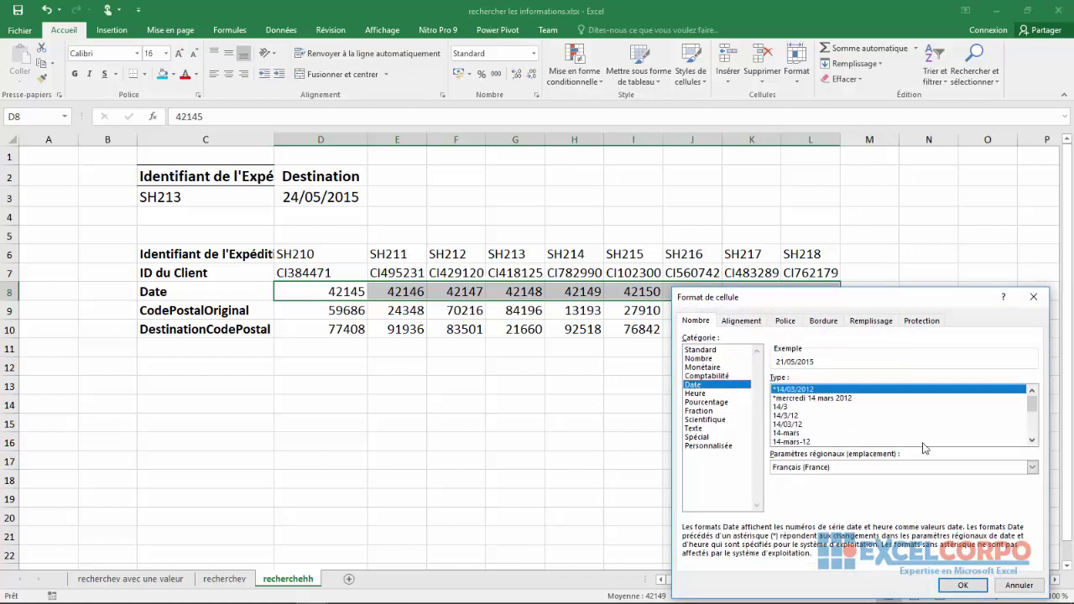
left_click(965, 585)
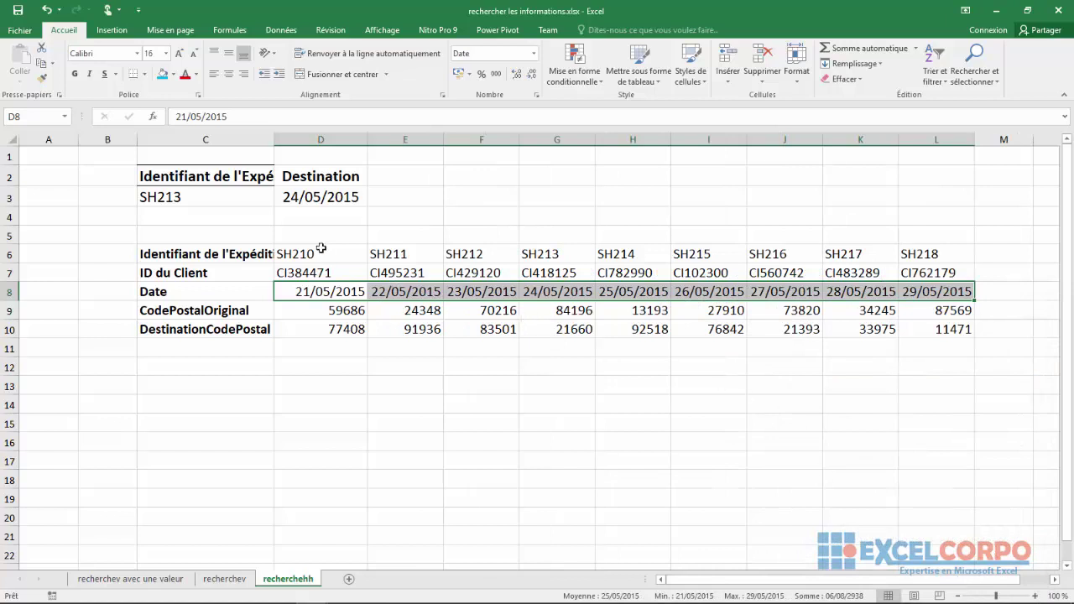
left_click(558, 292)
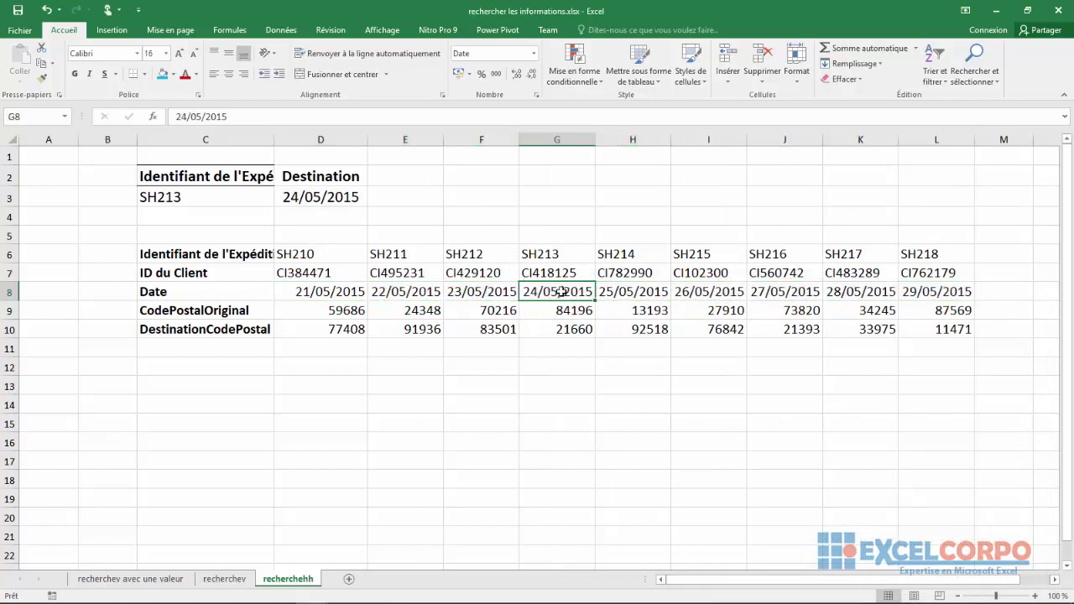
left_click(537, 235)
left_click(526, 180)
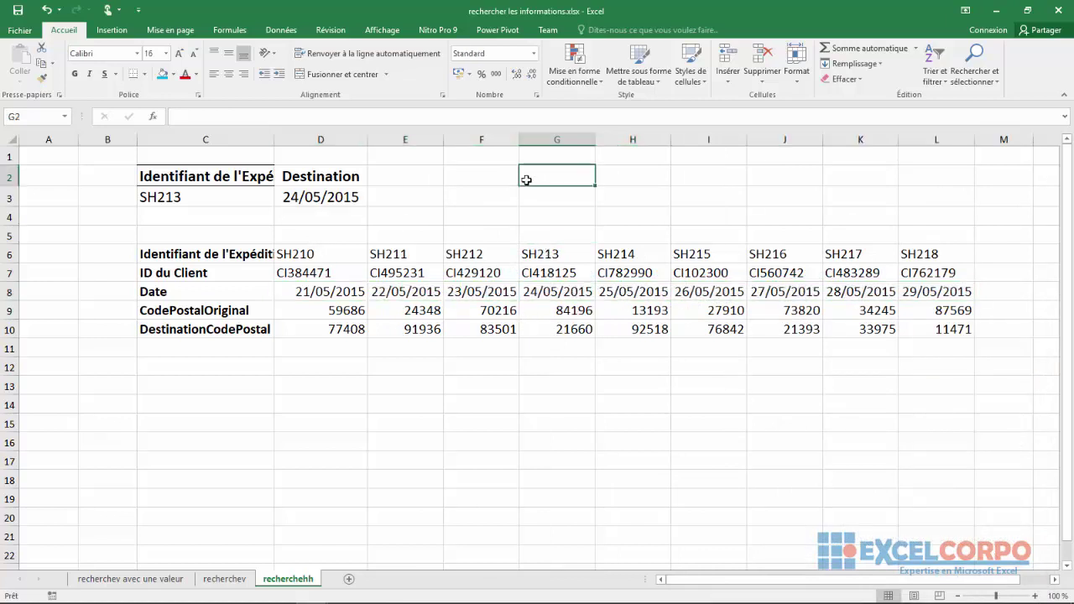